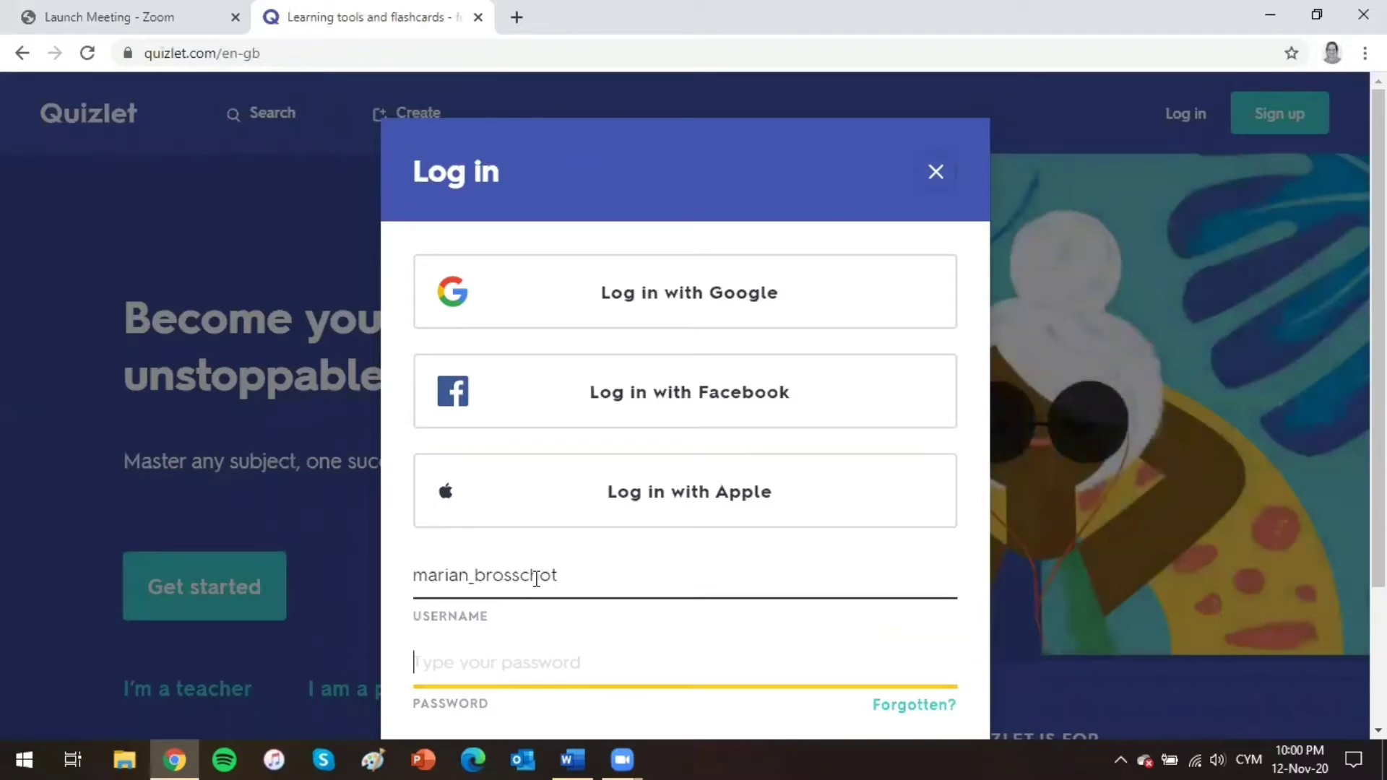
# Step: Enter the account password and log in to the Quizlet account
pyautogui.write('•••••••••••')
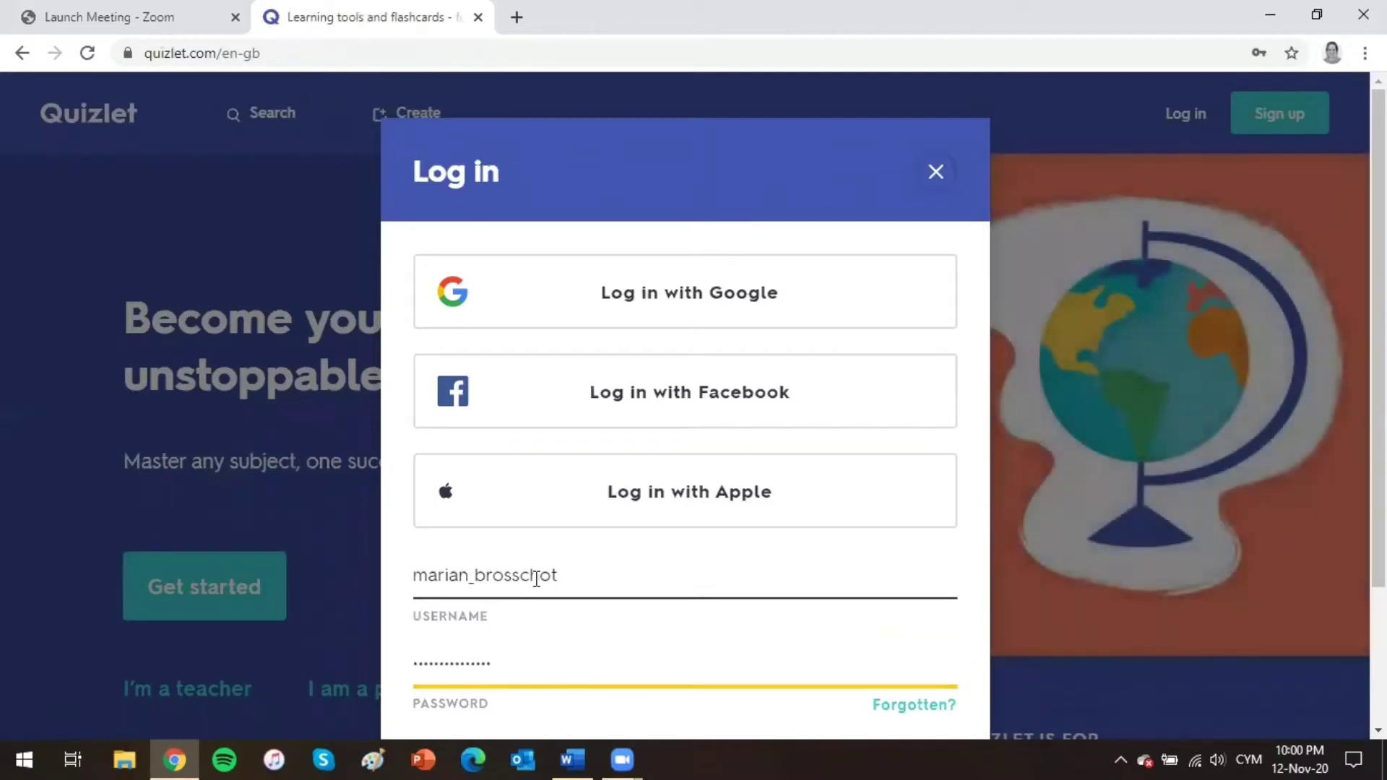
pyautogui.press('Return')
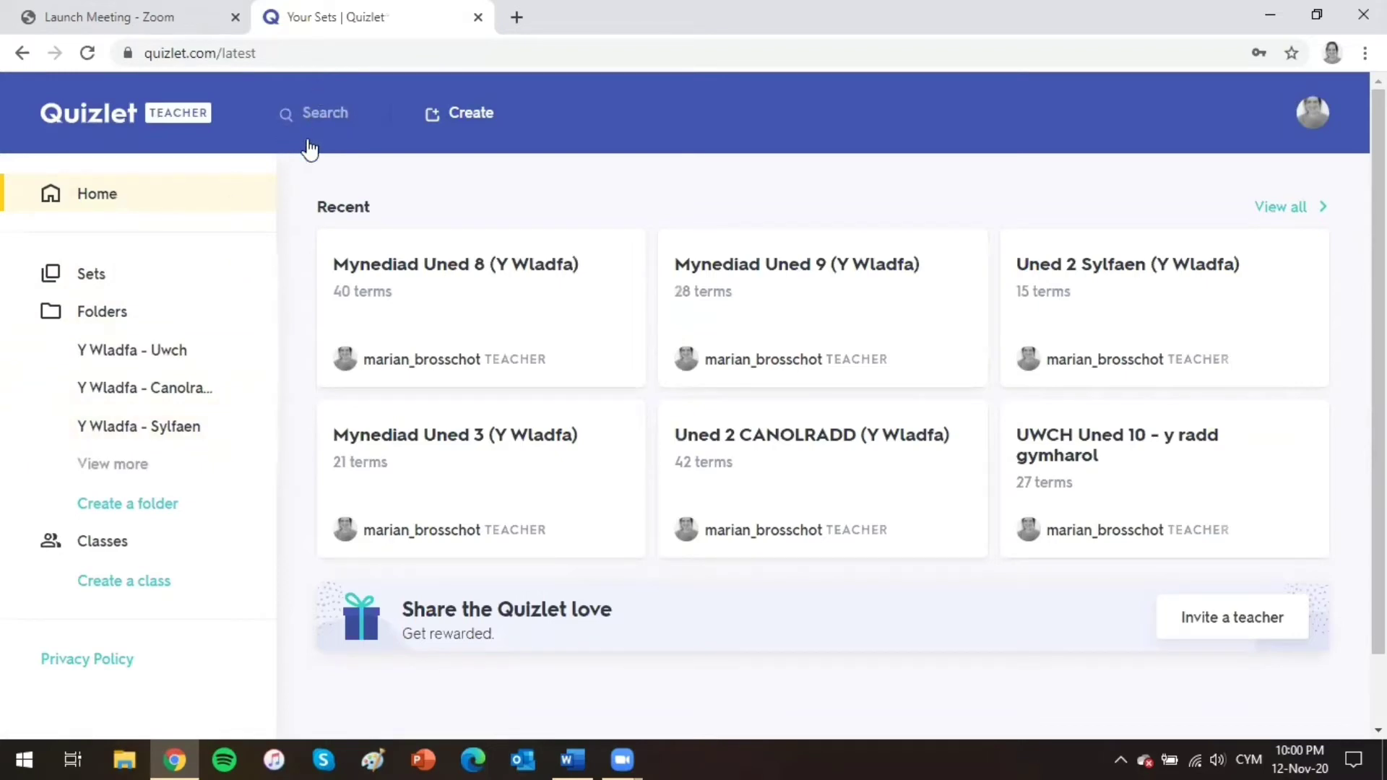
# Step: Search for "anifeiliaid" and look through the existing study sets
pyautogui.click(322, 126)
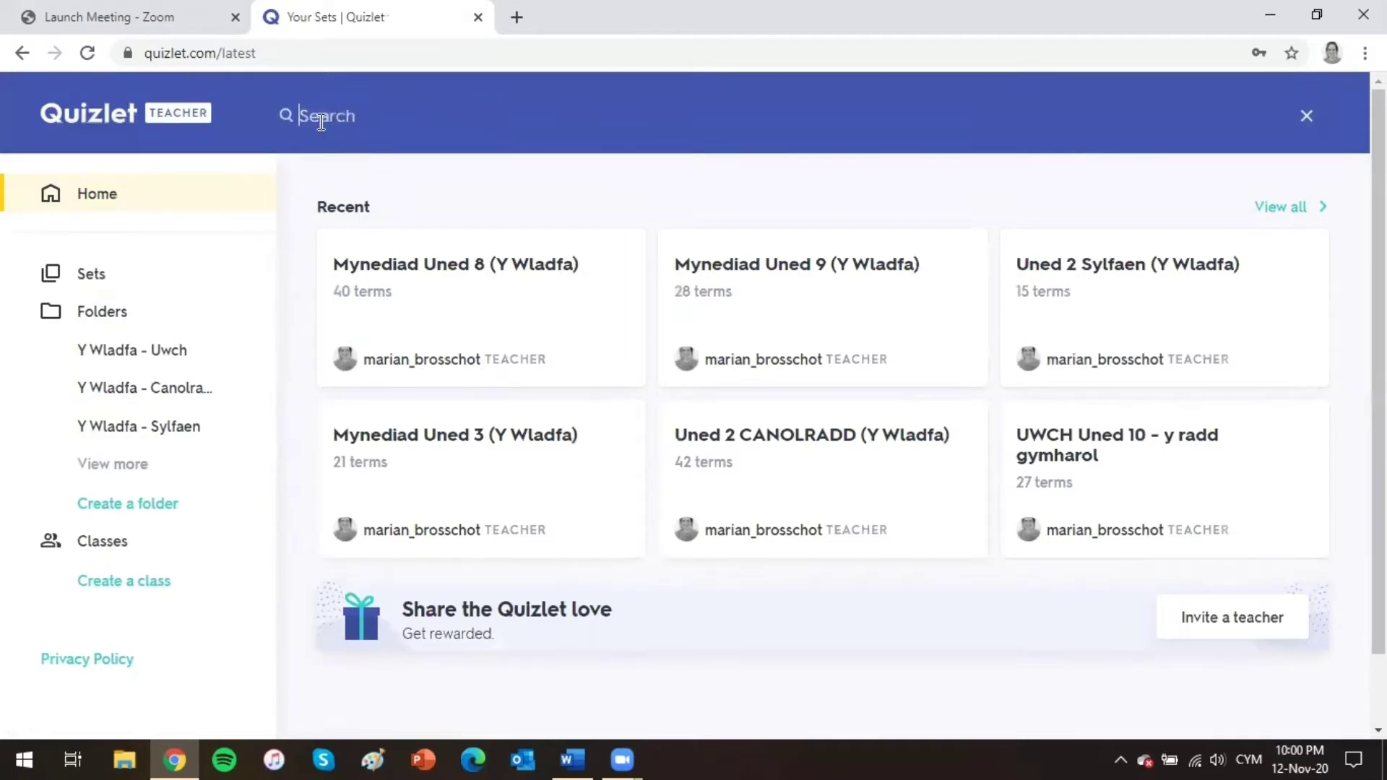
pyautogui.write('anifeiliaid')
pyautogui.press('Return')
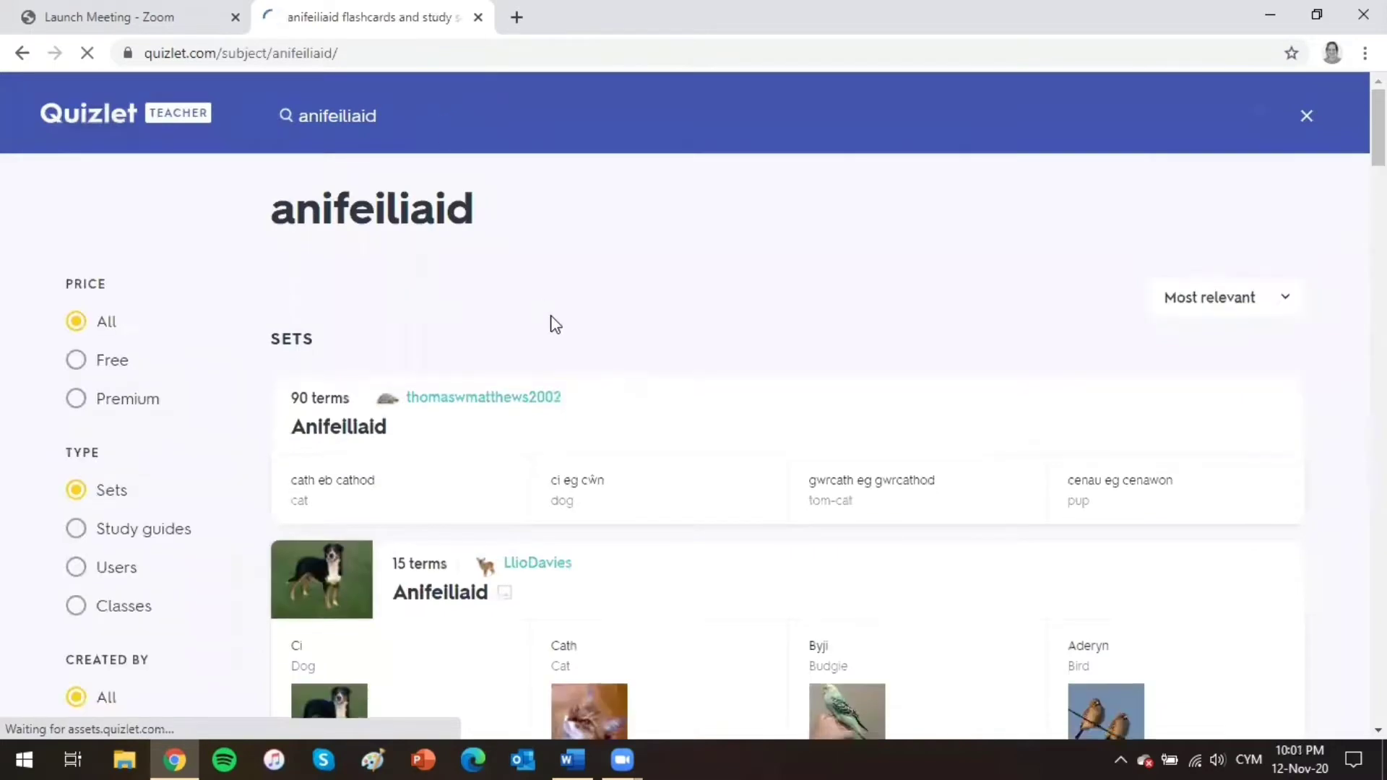
pyautogui.scroll(-15, 554, 324)
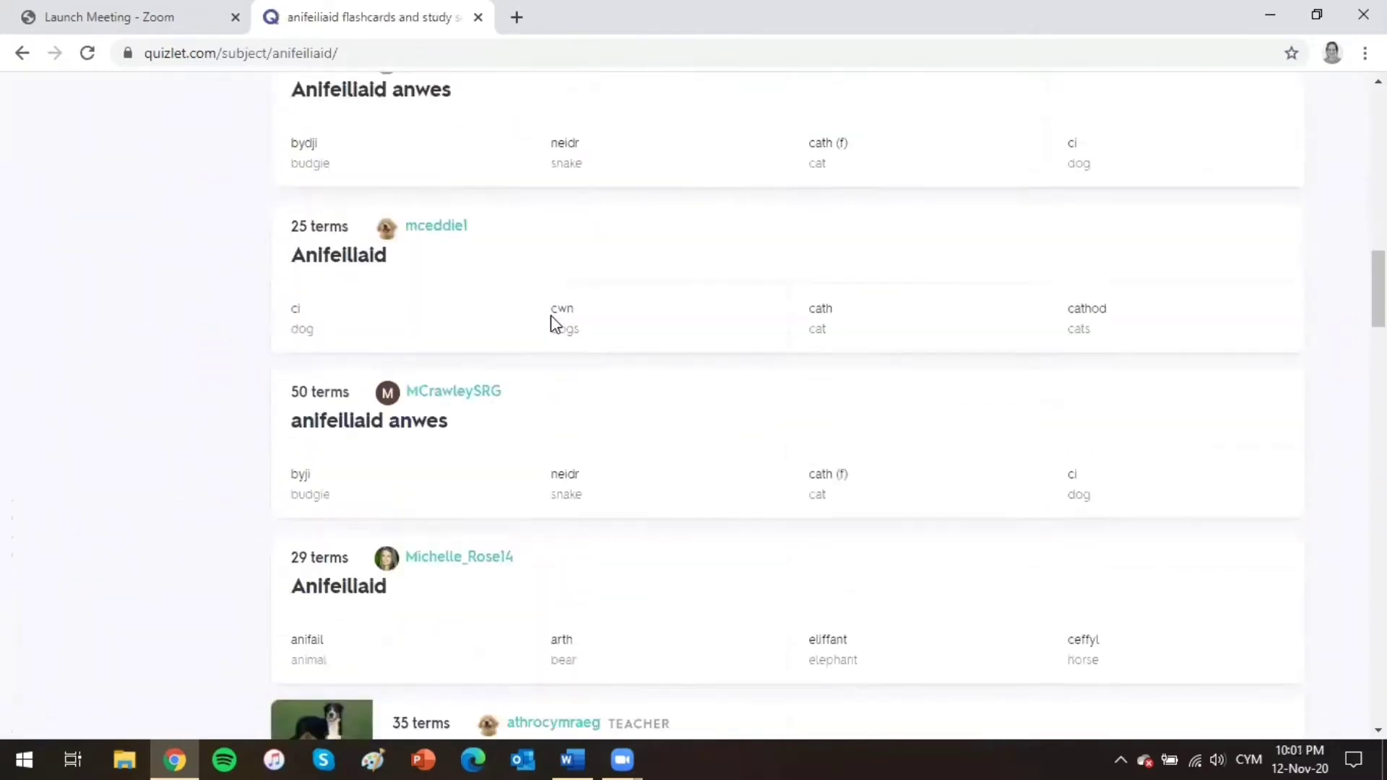
pyautogui.scroll(-3, 555, 324)
pyautogui.scroll(20, 553, 325)
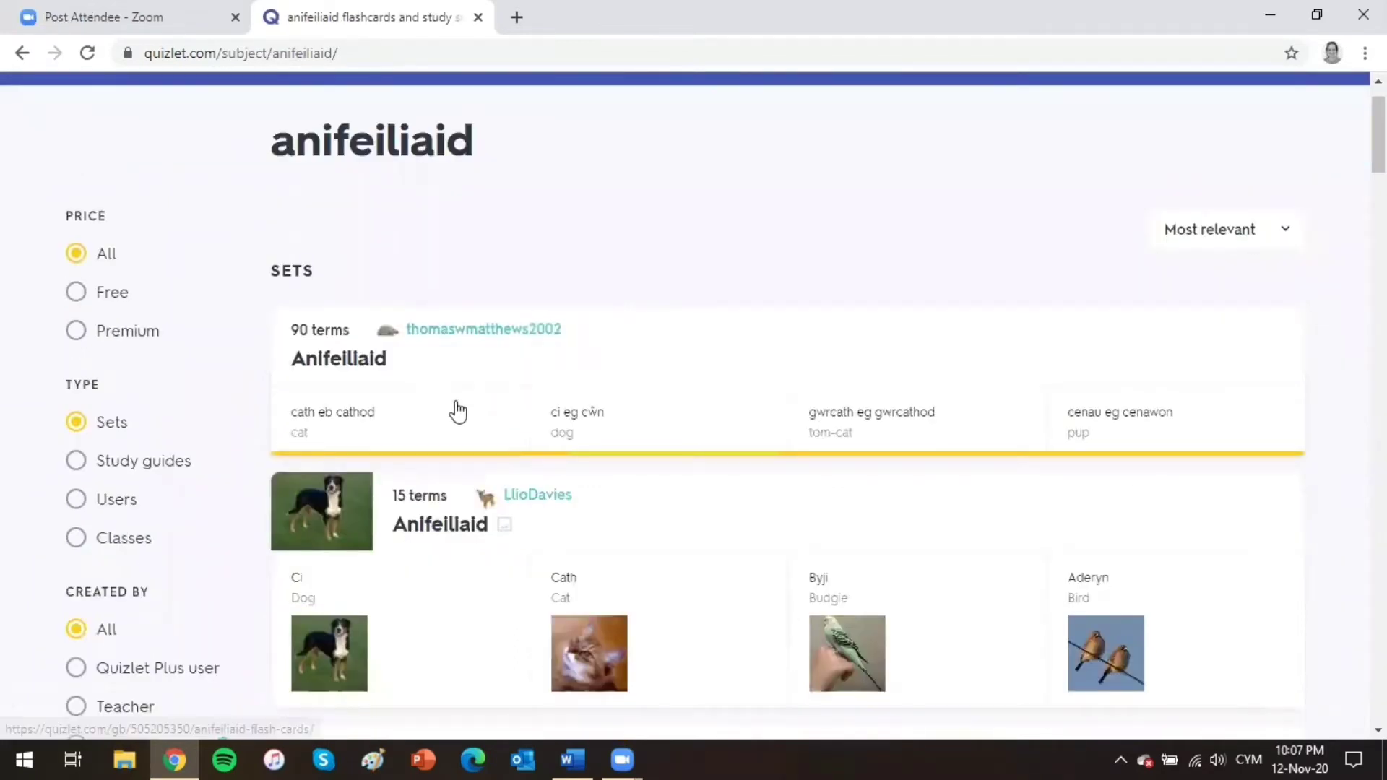
# Step: Open the 90-term "Anifeiliaid" set from the search results and choose to customise it
pyautogui.click(474, 396)
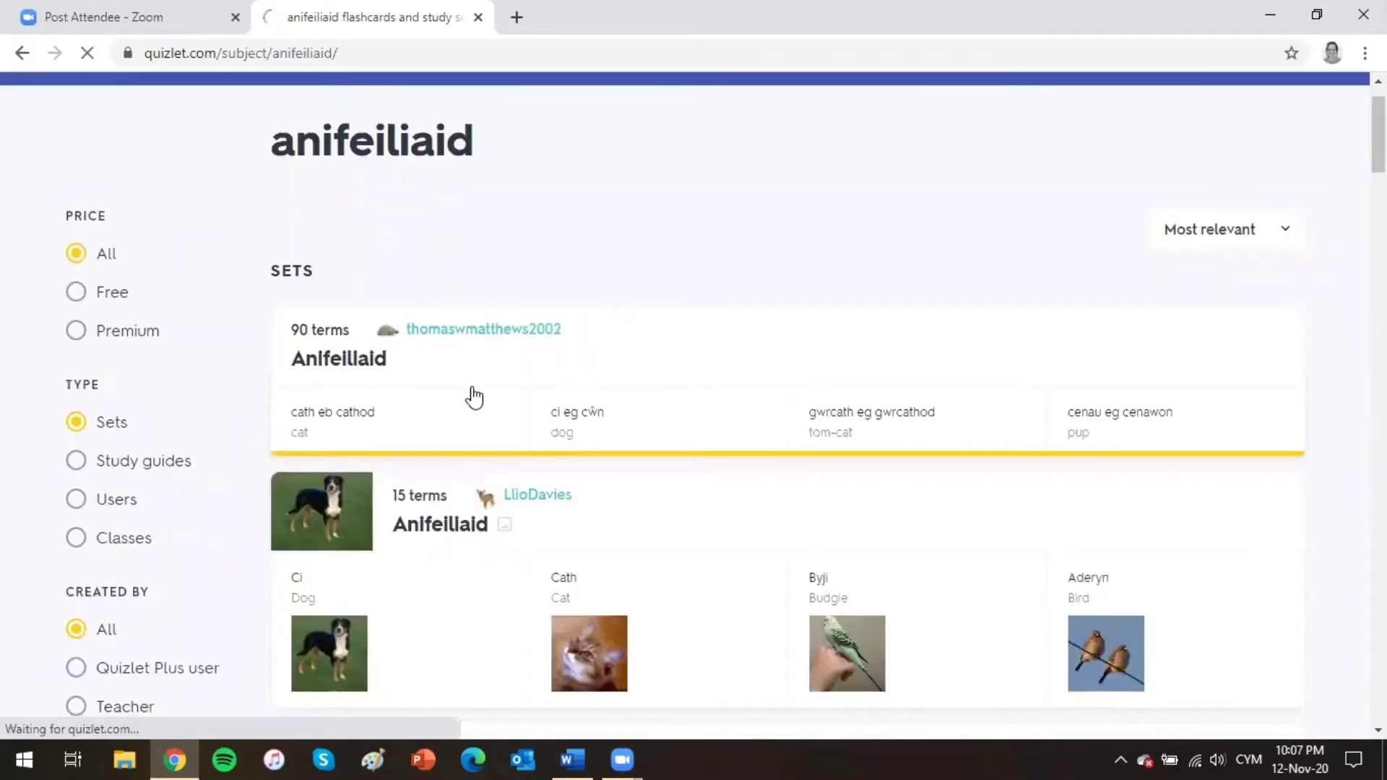
pyautogui.scroll(-2, 1120, 254)
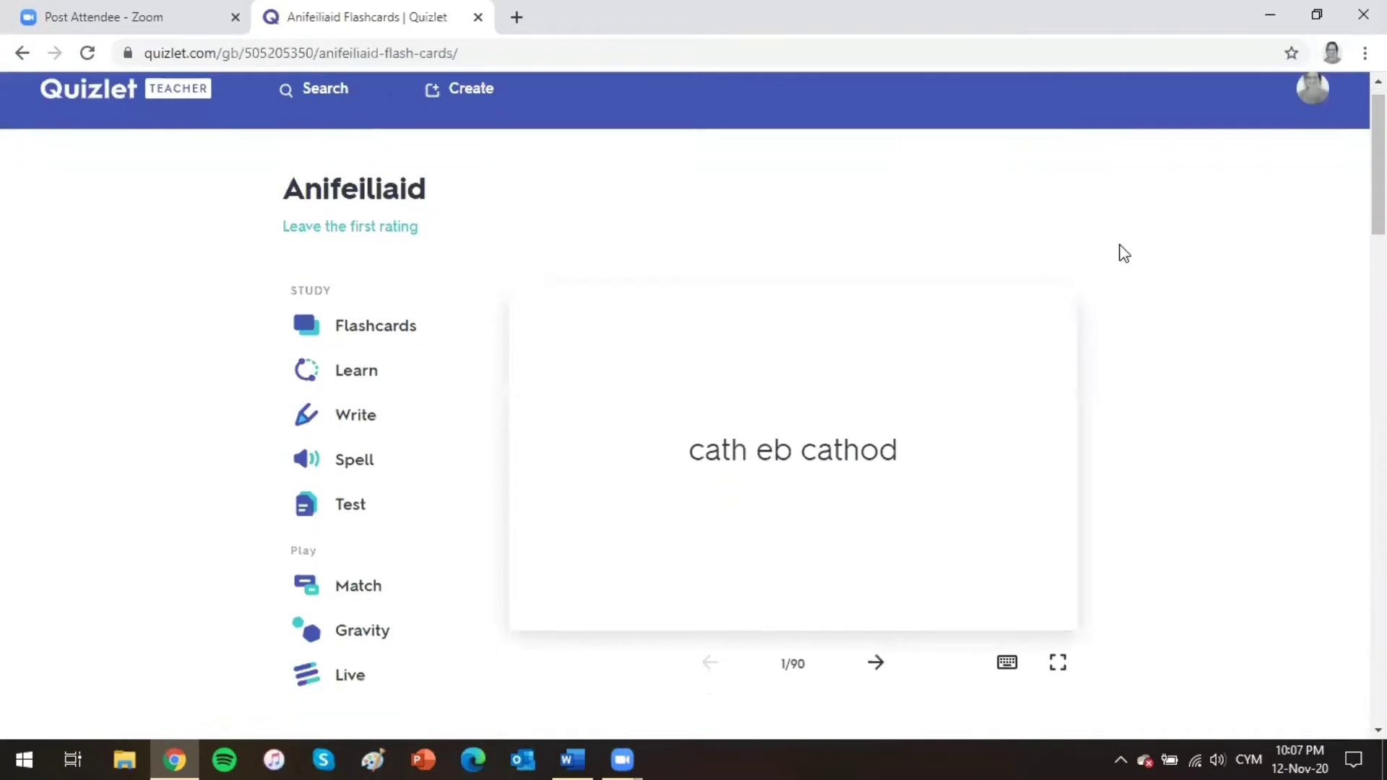
pyautogui.scroll(-4, 1123, 252)
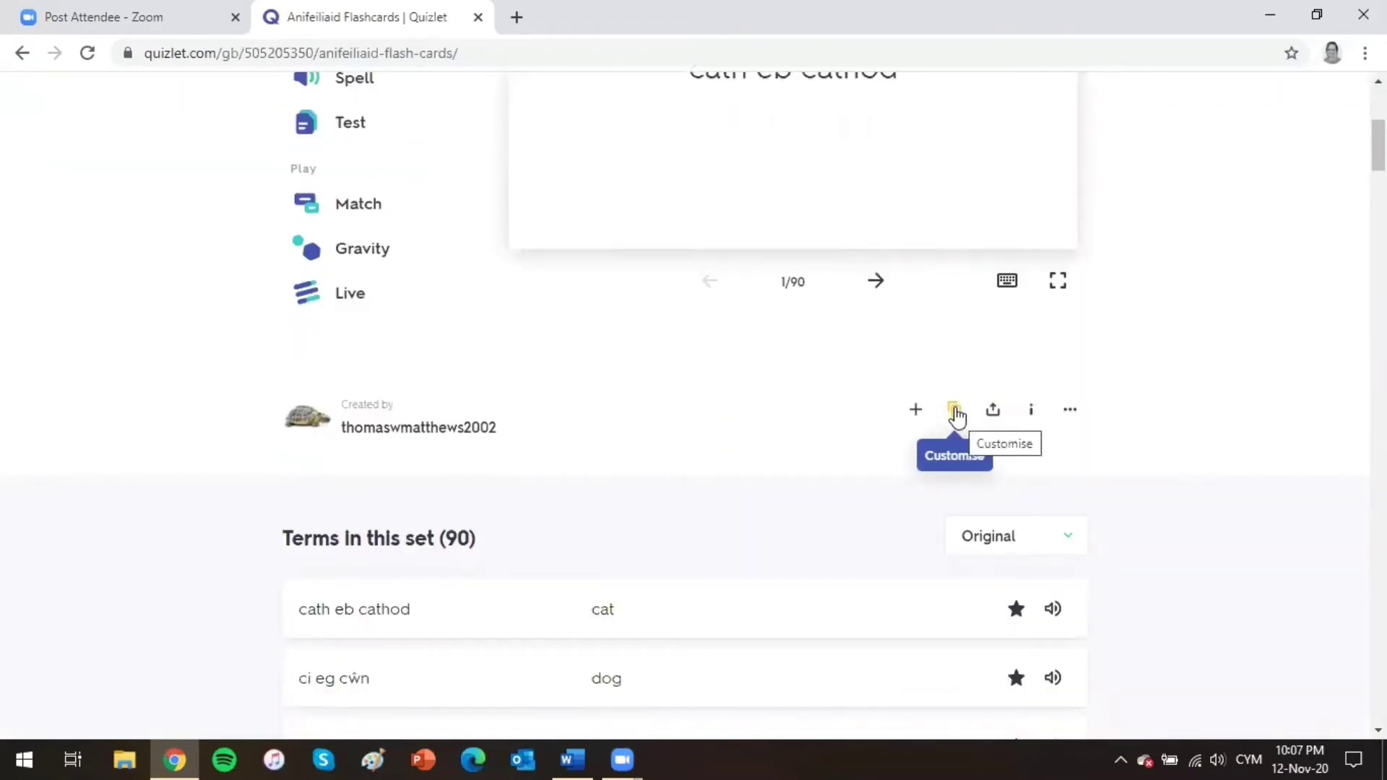
pyautogui.click(955, 417)
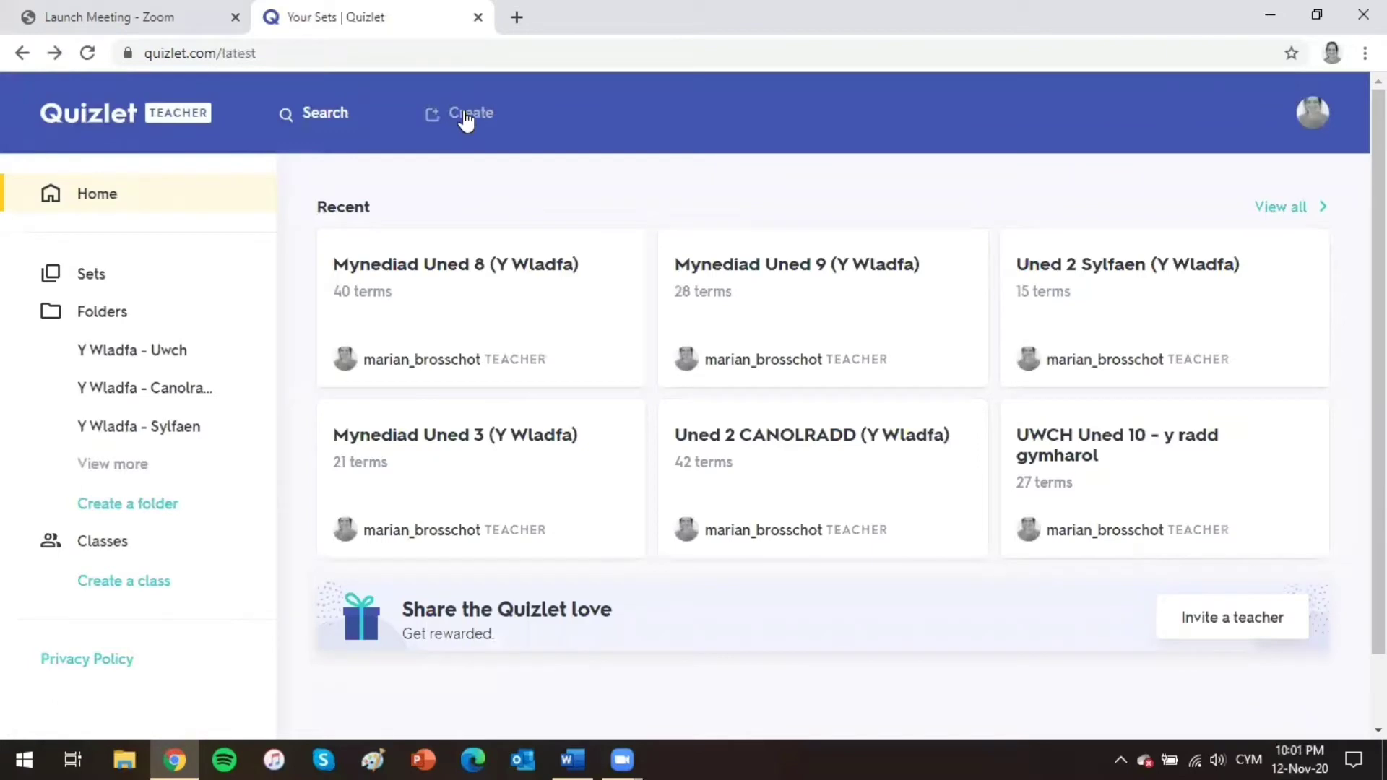
# Step: Start a new study set and title it "Anifeiliaid"
pyautogui.click(465, 121)
pyautogui.click(474, 166)
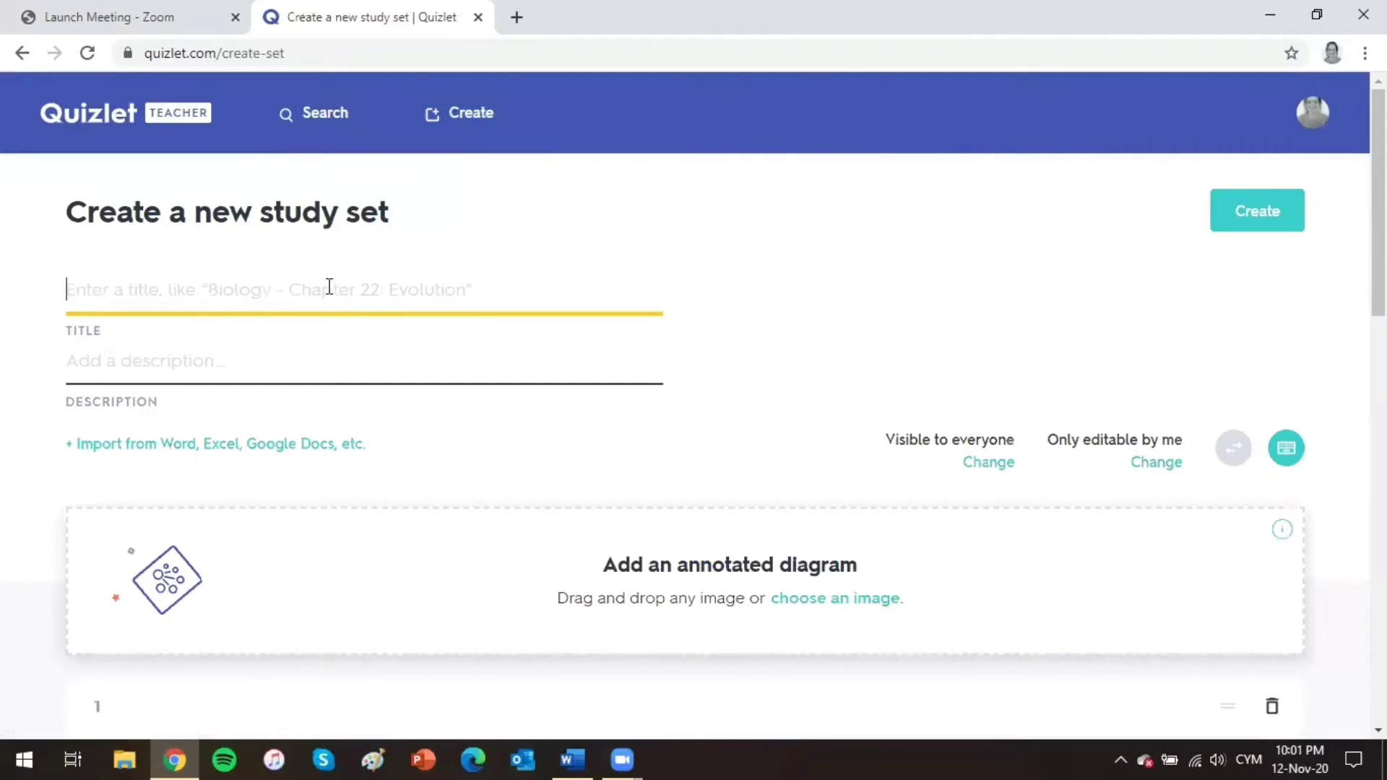
pyautogui.write('Anifeiliaid')
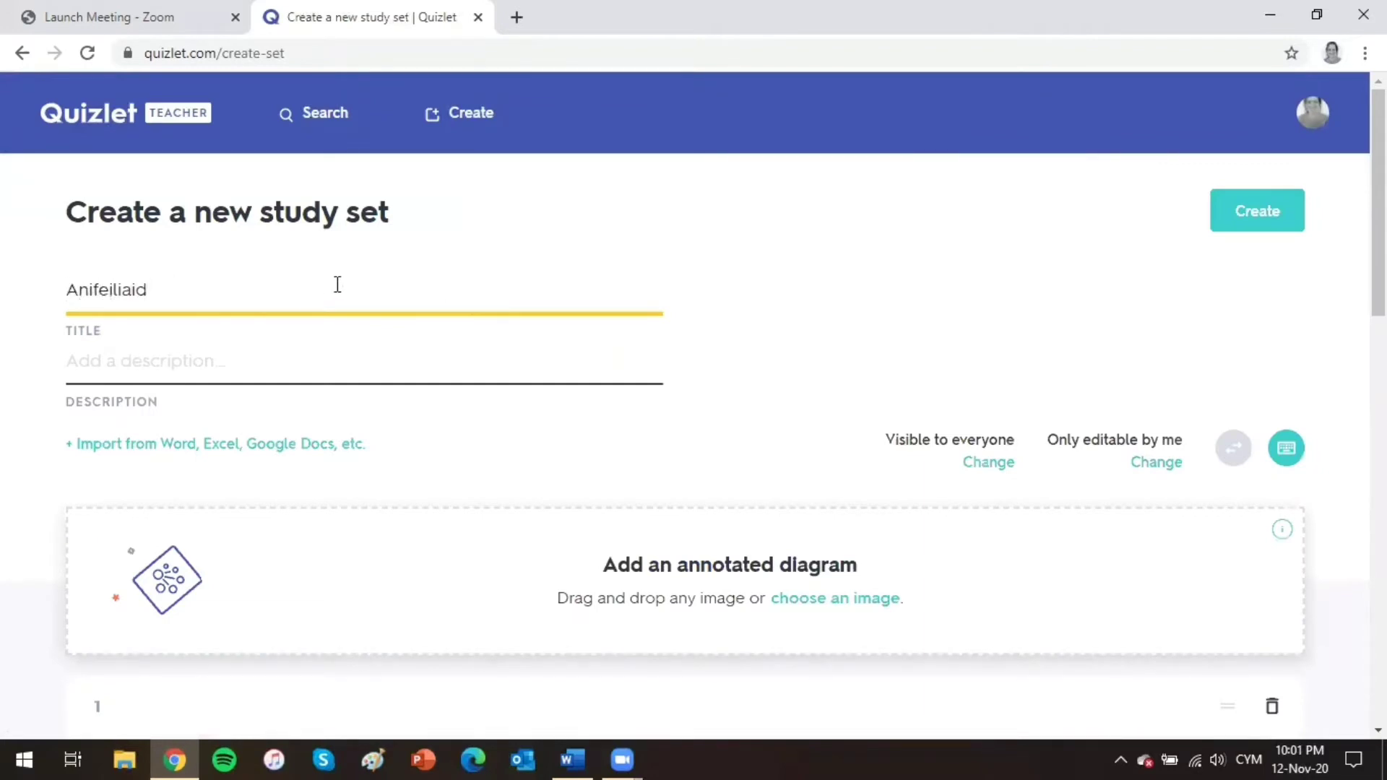
# Step: Enter "un perro" as the first card's term and set the term language to Spanish
pyautogui.scroll(-5, 525, 301)
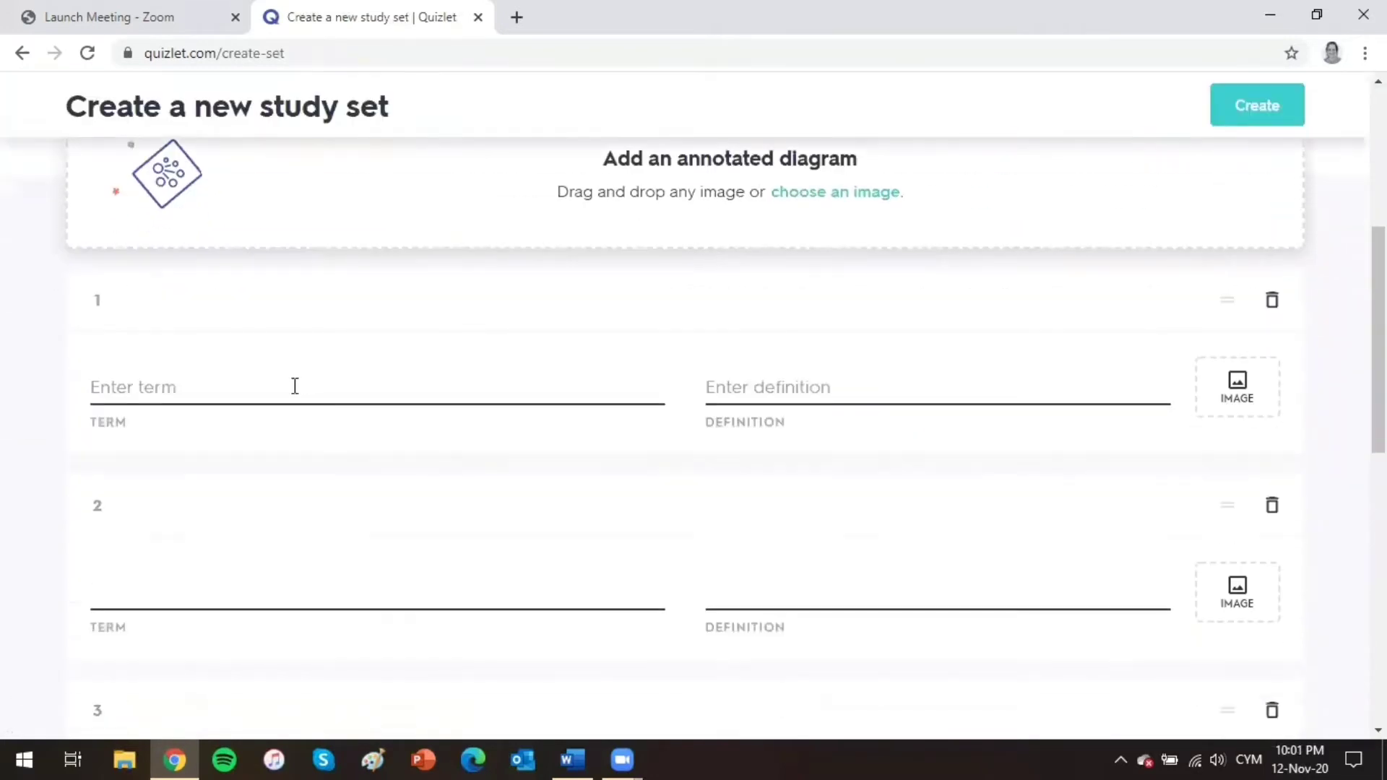
pyautogui.click(294, 386)
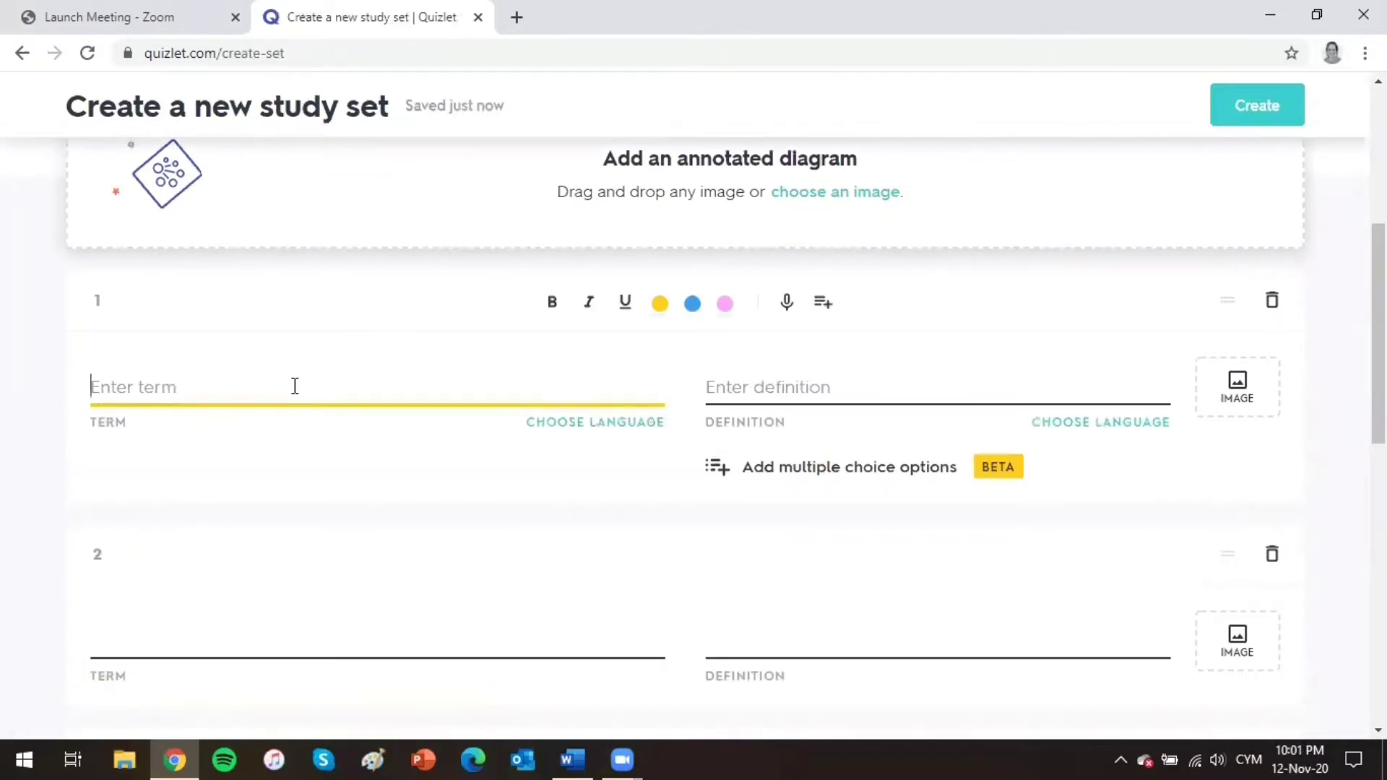
pyautogui.write('un perro')
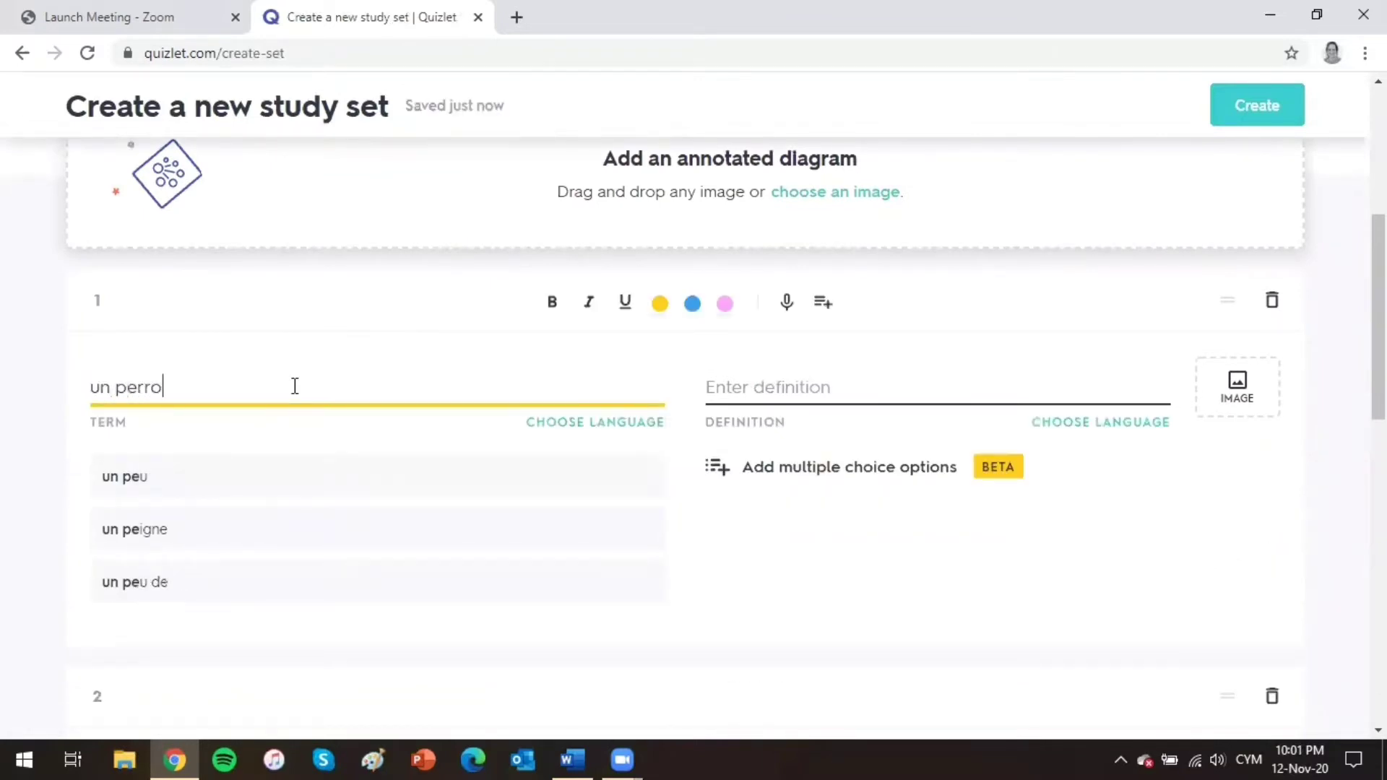
pyautogui.click(582, 423)
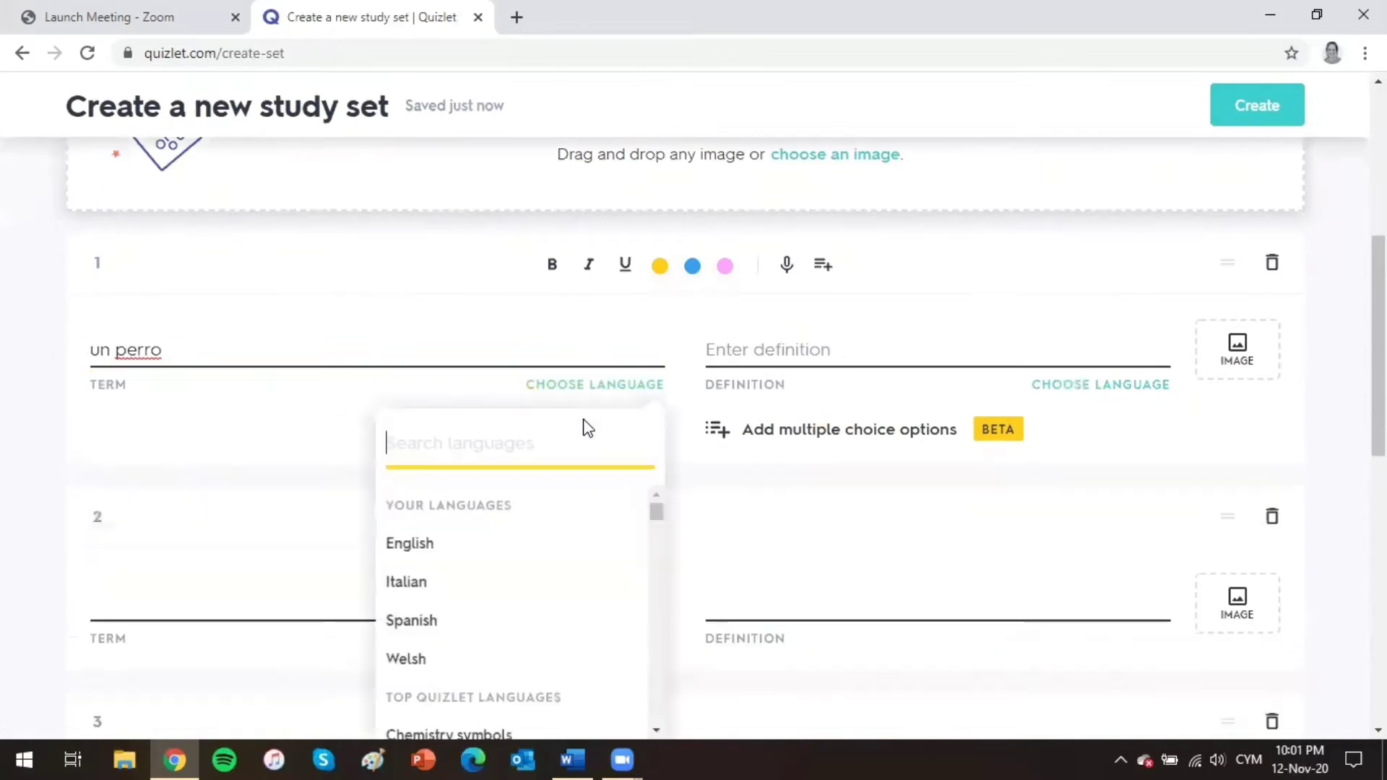
pyautogui.click(412, 622)
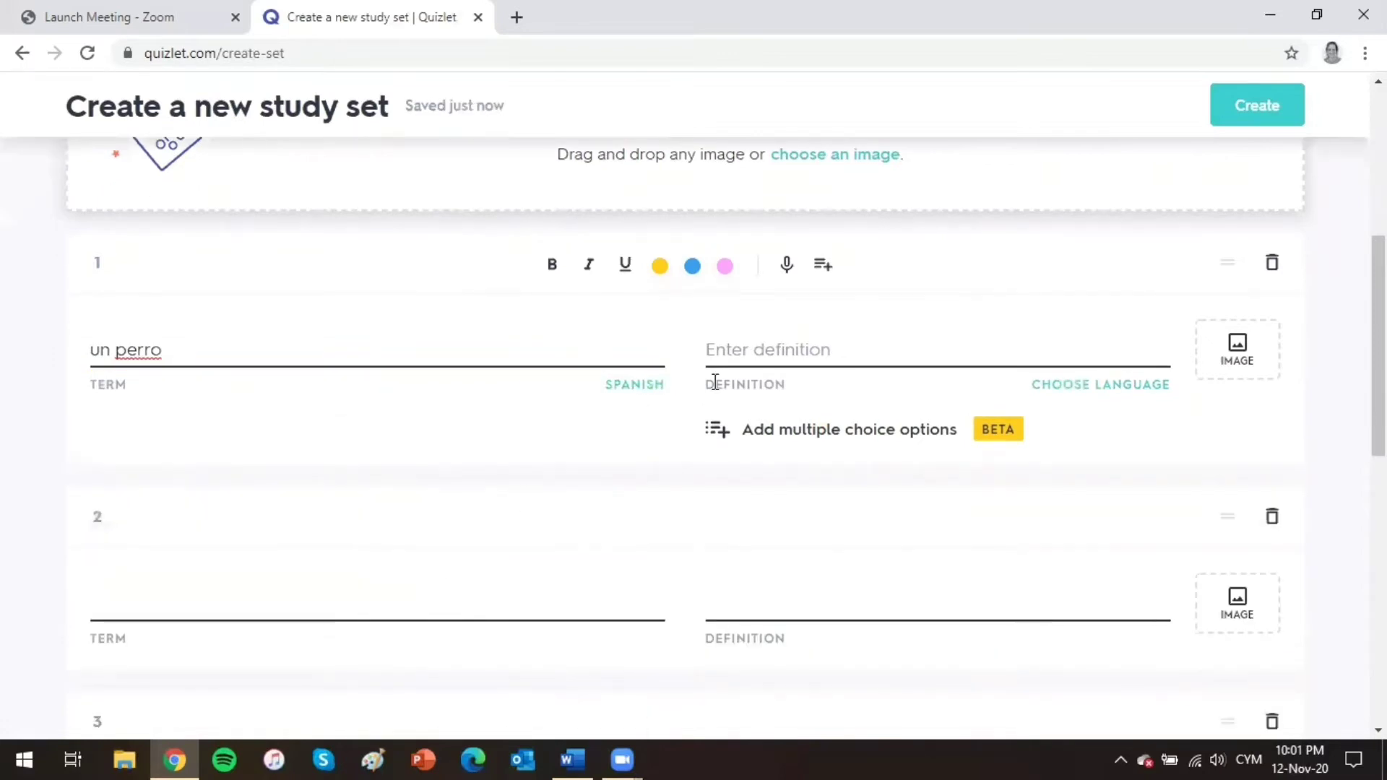
# Step: Enter "ci" as the first card's definition and set the definition language to Welsh
pyautogui.click(750, 350)
pyautogui.write('ci')
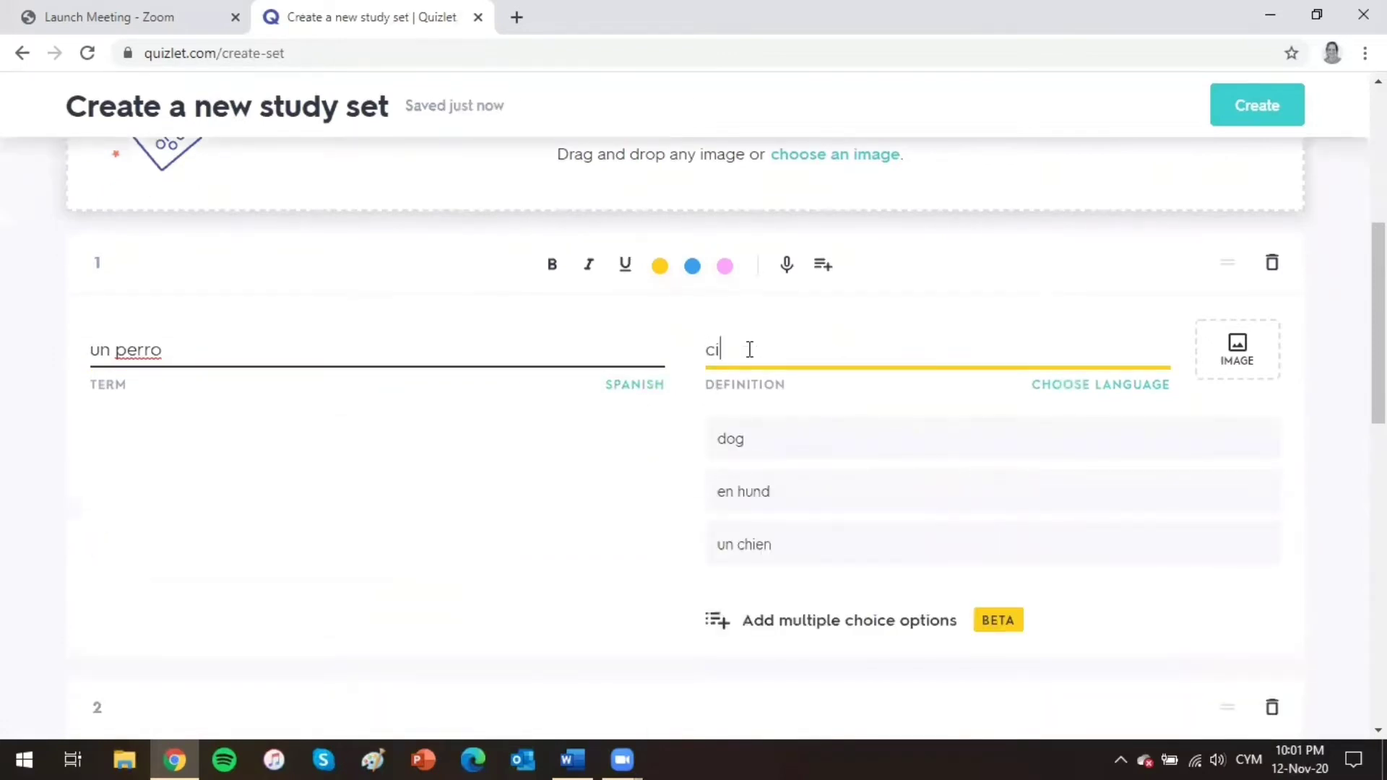
pyautogui.click(1065, 394)
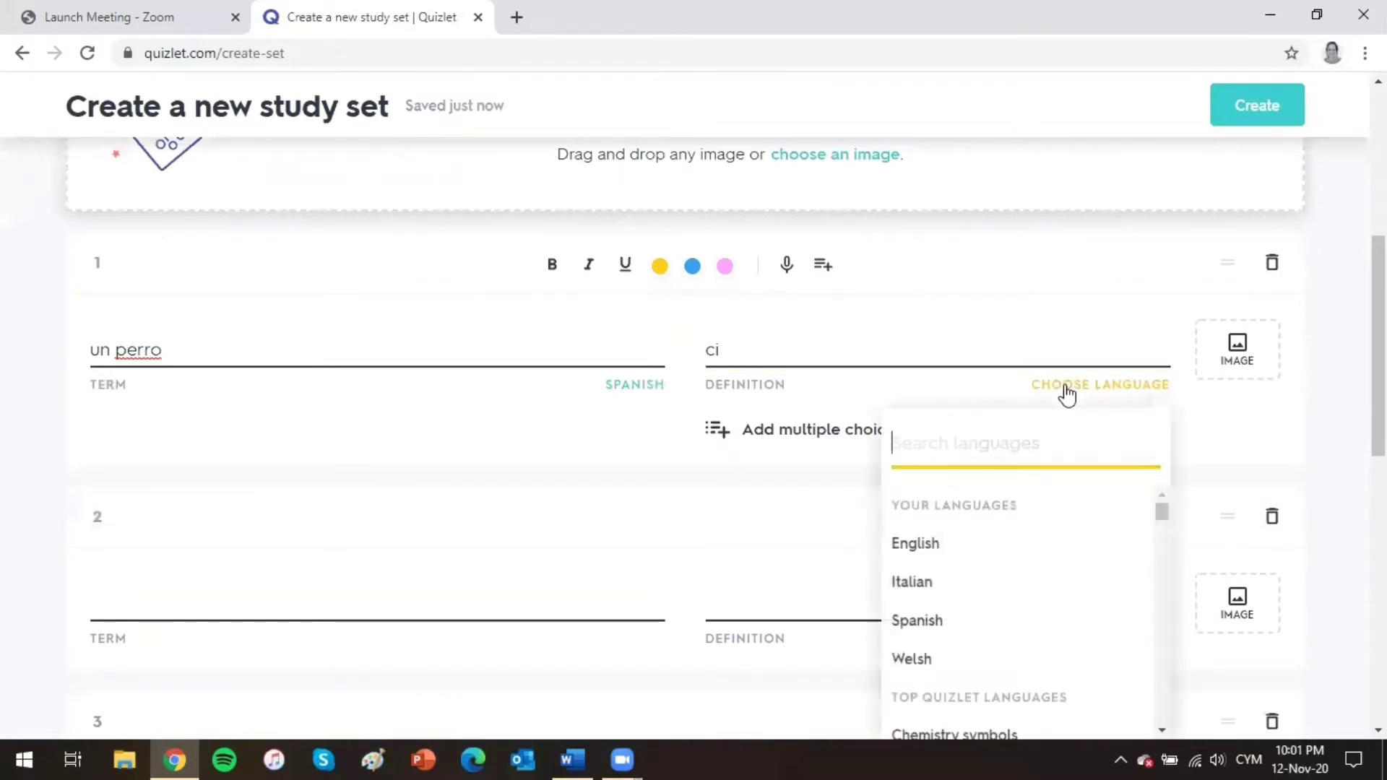
pyautogui.click(909, 659)
# Step: Fill in the second card with the term "un gato" and the definition "cath"
pyautogui.click(246, 623)
pyautogui.write('un')
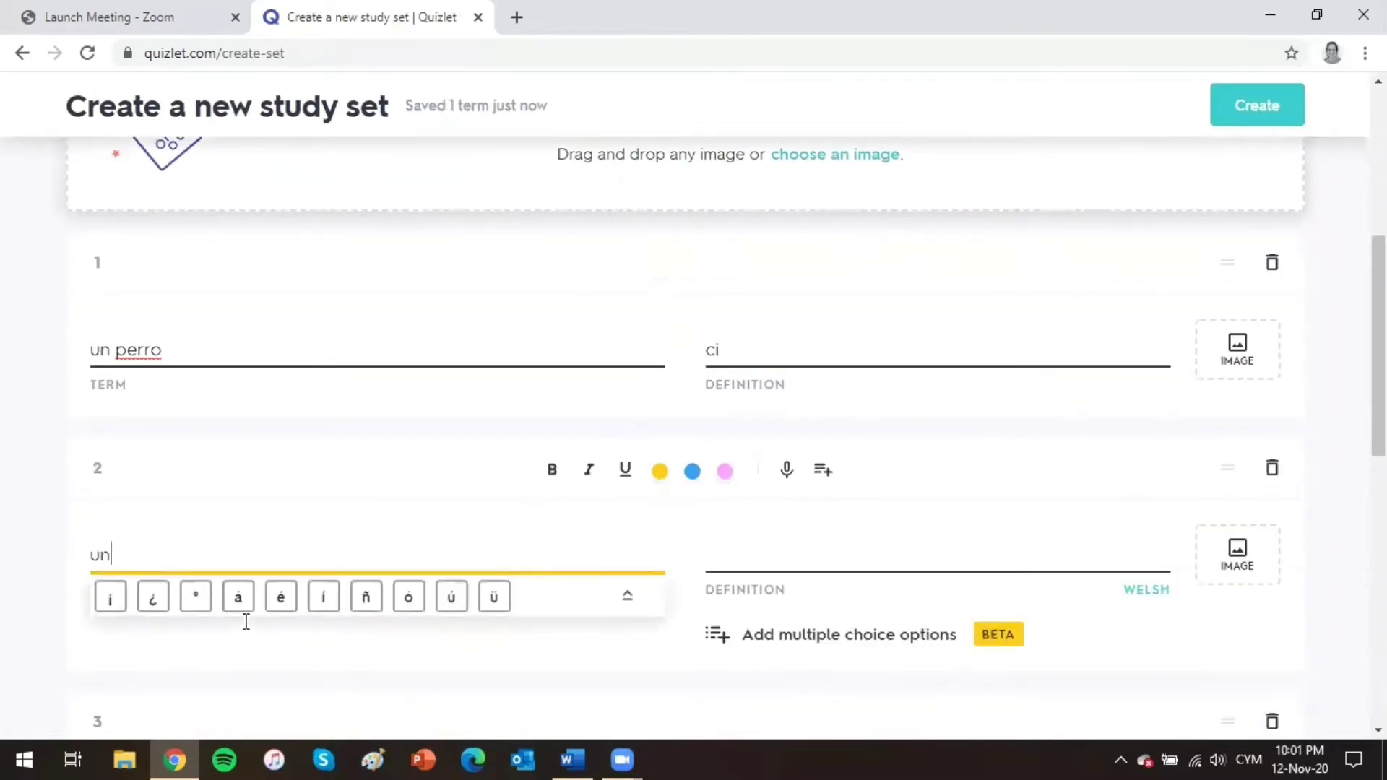
pyautogui.write(' gato')
pyautogui.click(765, 558)
pyautogui.write('cat')
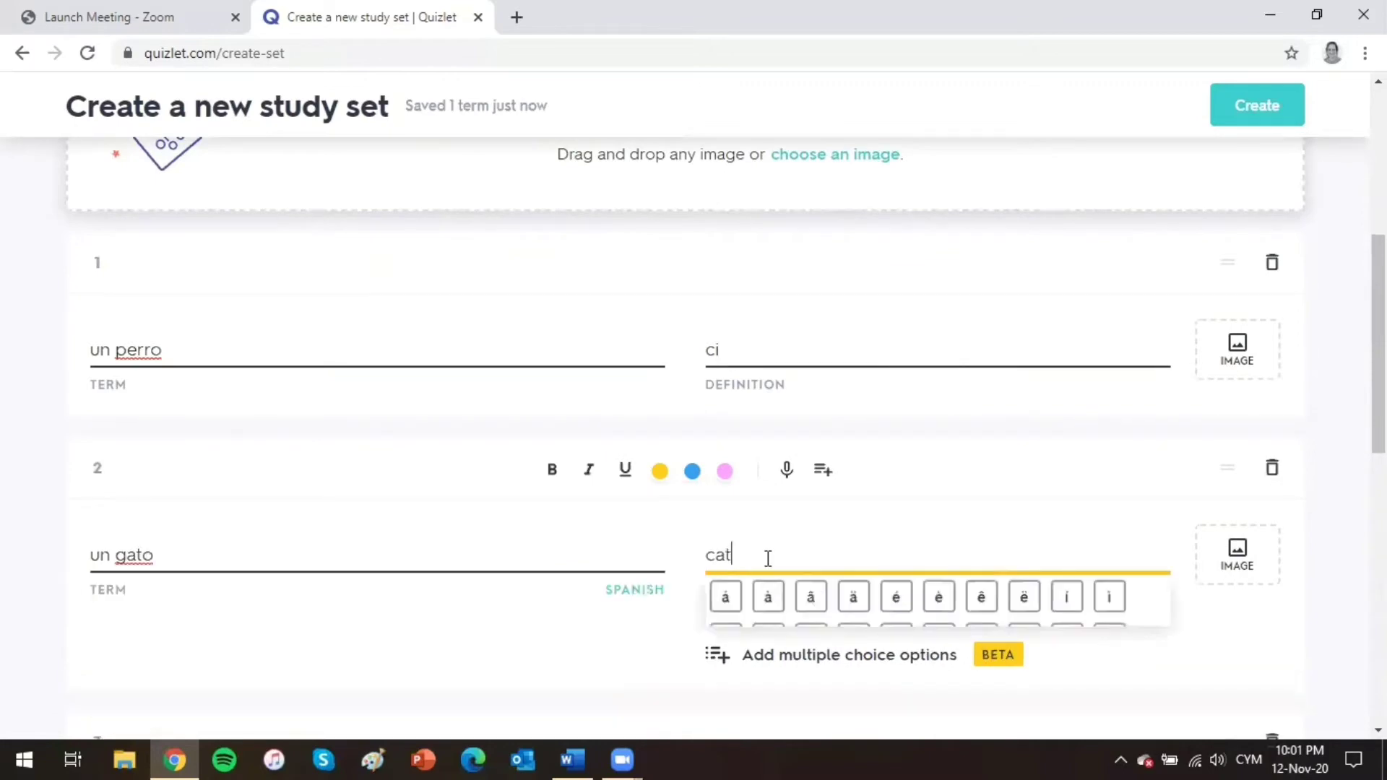
pyautogui.write('h')
# Step: Fill in the third card with the term "un caballo" and the definition "ceffyl"
pyautogui.scroll(-4, 474, 626)
pyautogui.click(368, 552)
pyautogui.write('un caballo')
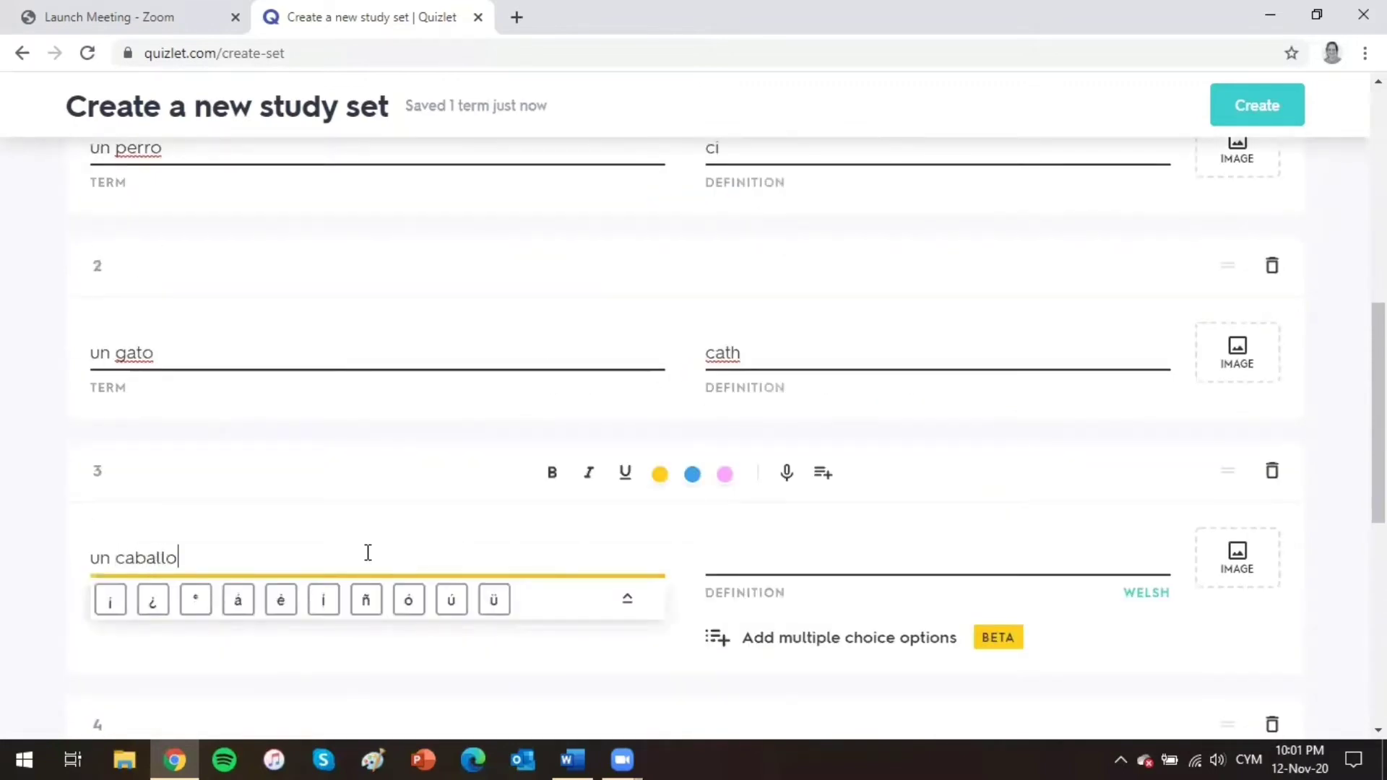
pyautogui.click(817, 554)
pyautogui.write('ceffyl')
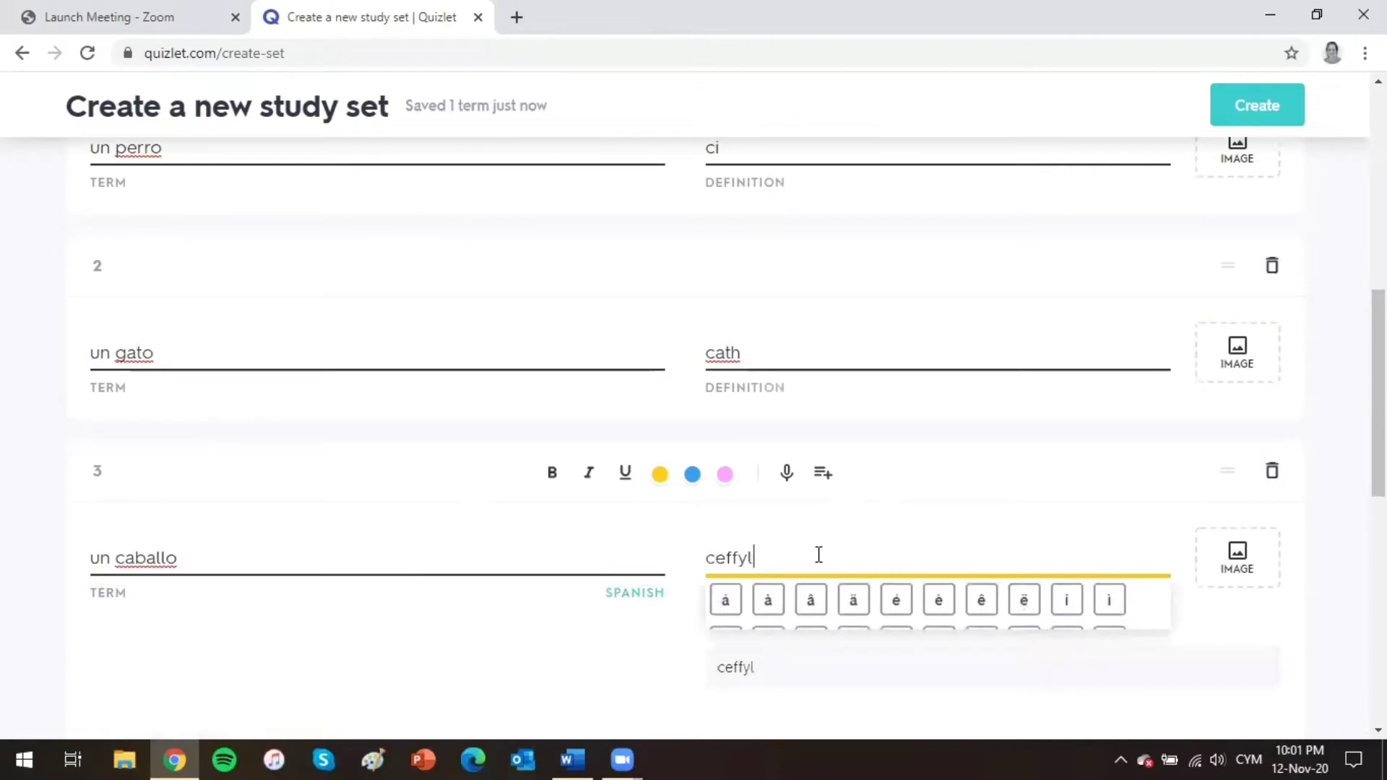
# Step: Open the audio recording options for the "un perro" card
pyautogui.scroll(4, 817, 554)
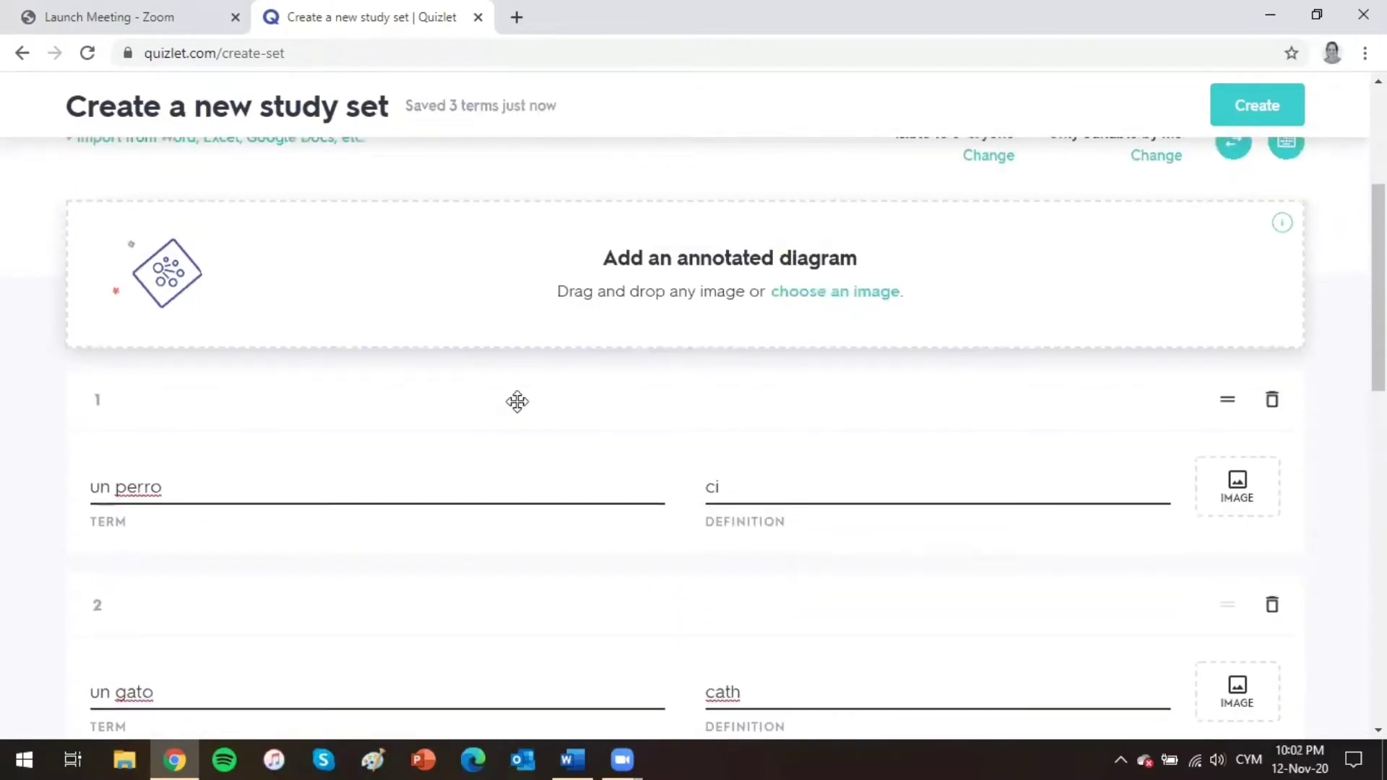
pyautogui.click(323, 486)
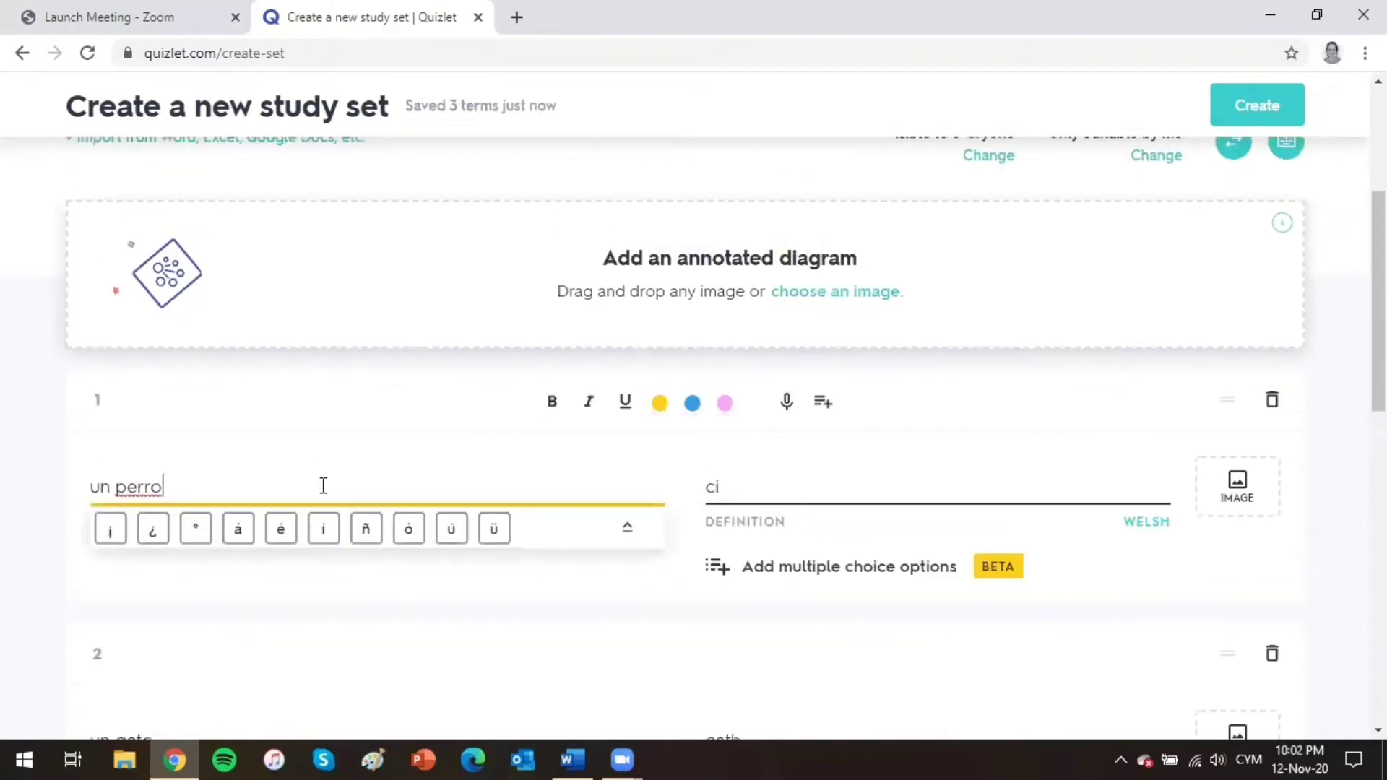
pyautogui.click(789, 406)
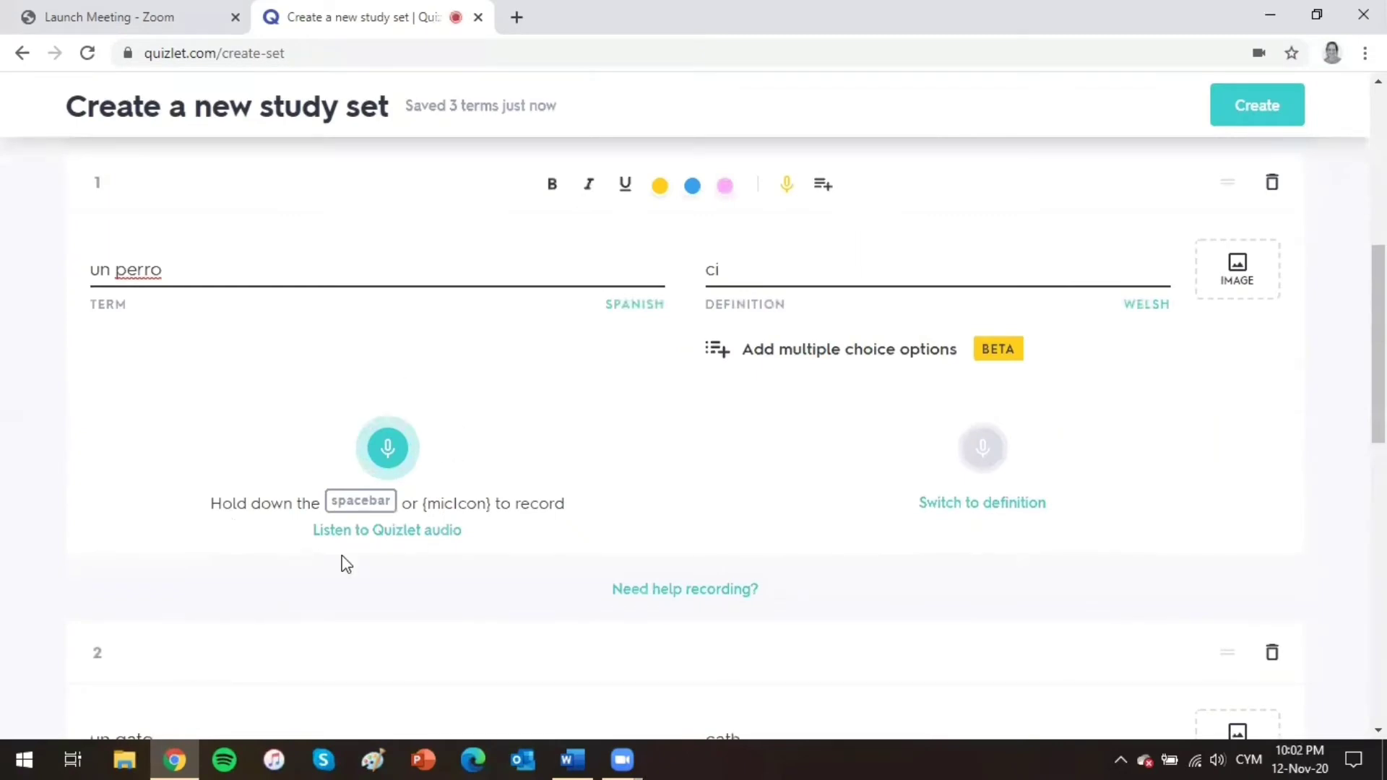
# Step: Add the suggested photo of a pale puppy in the snow to the "un perro" card
pyautogui.scroll(3, 466, 424)
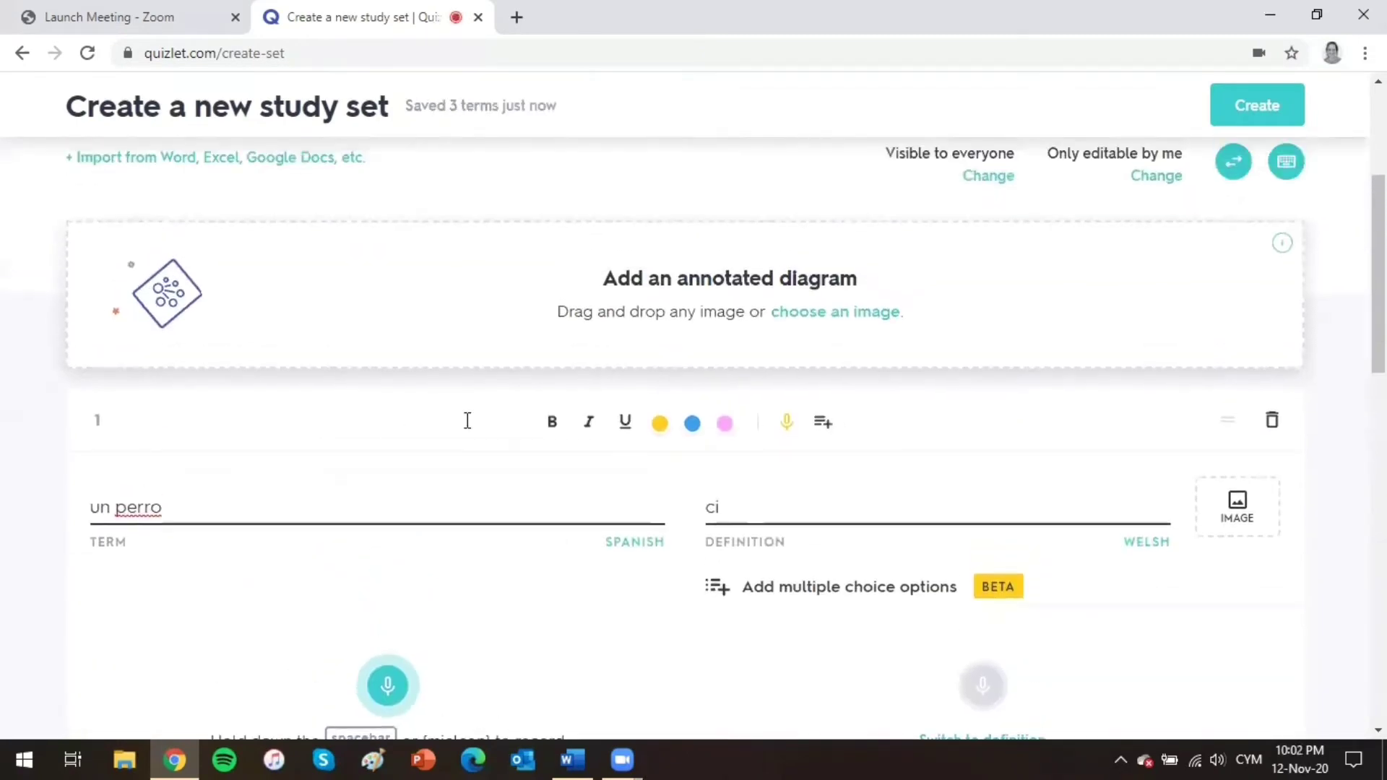
pyautogui.click(1237, 515)
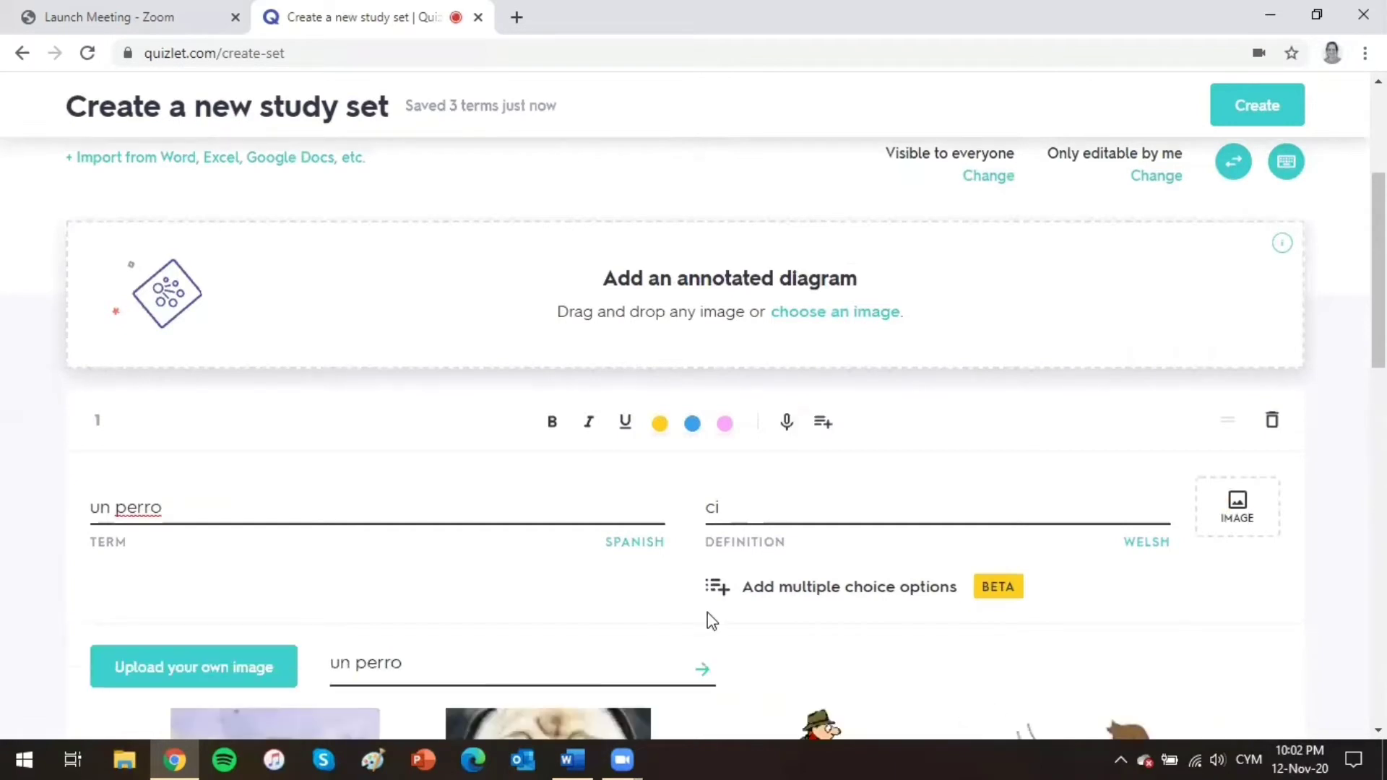
pyautogui.scroll(-1, 711, 620)
pyautogui.scroll(-2, 712, 620)
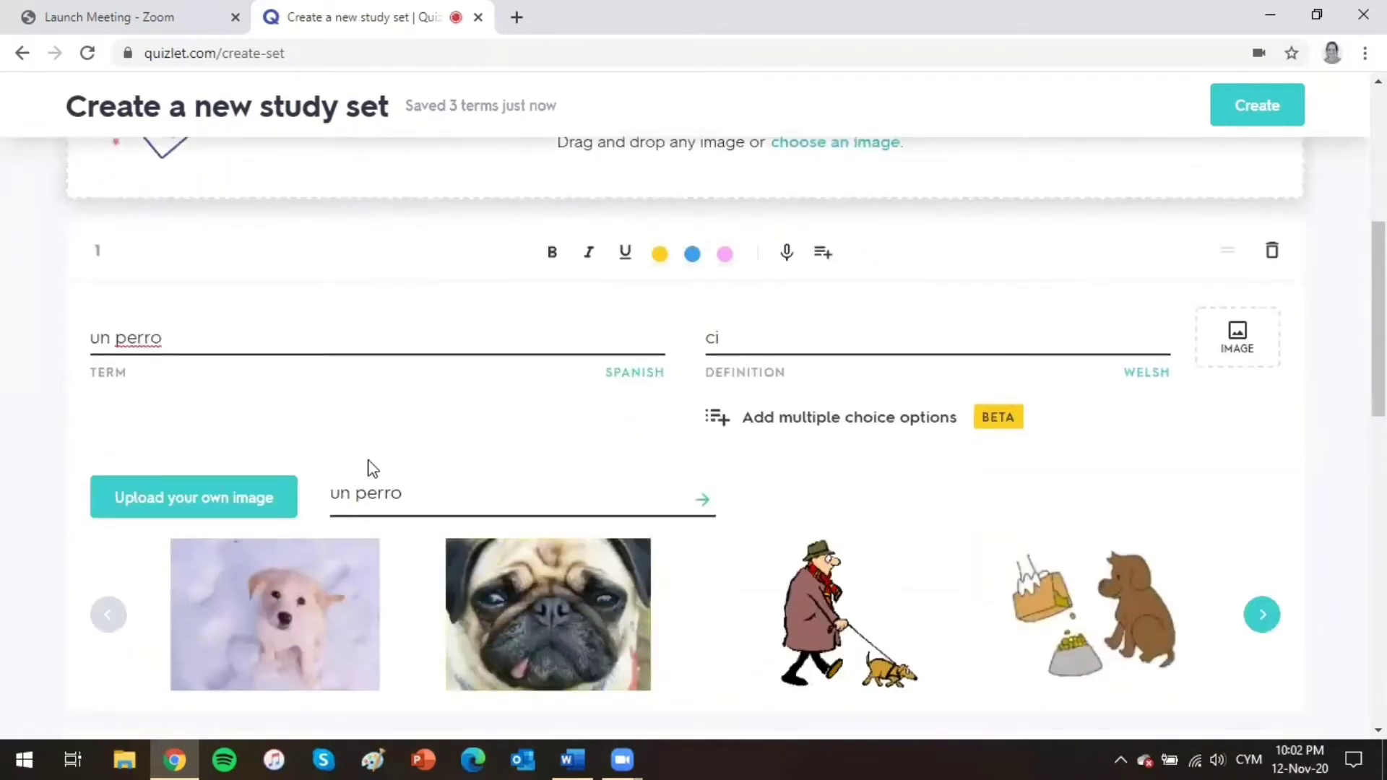
pyautogui.scroll(-2, 463, 494)
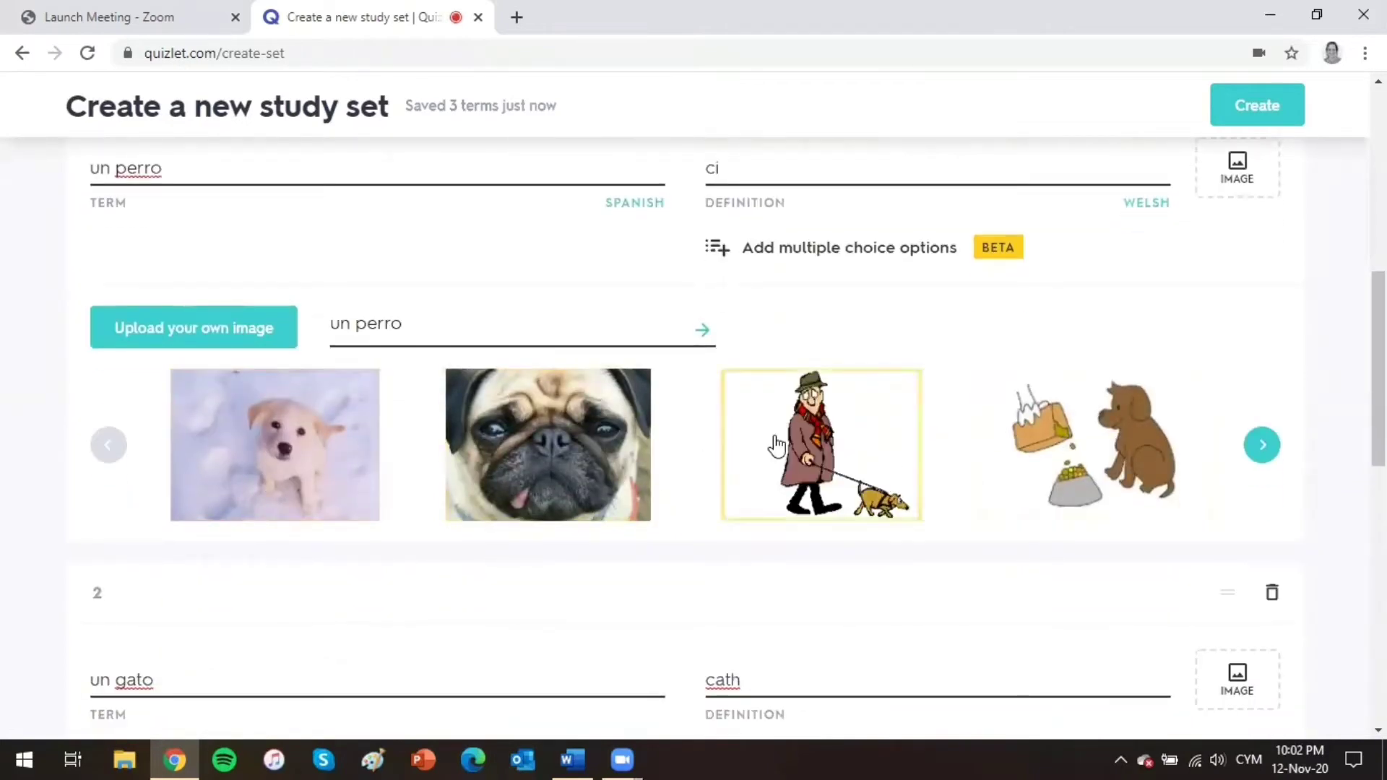
pyautogui.click(311, 464)
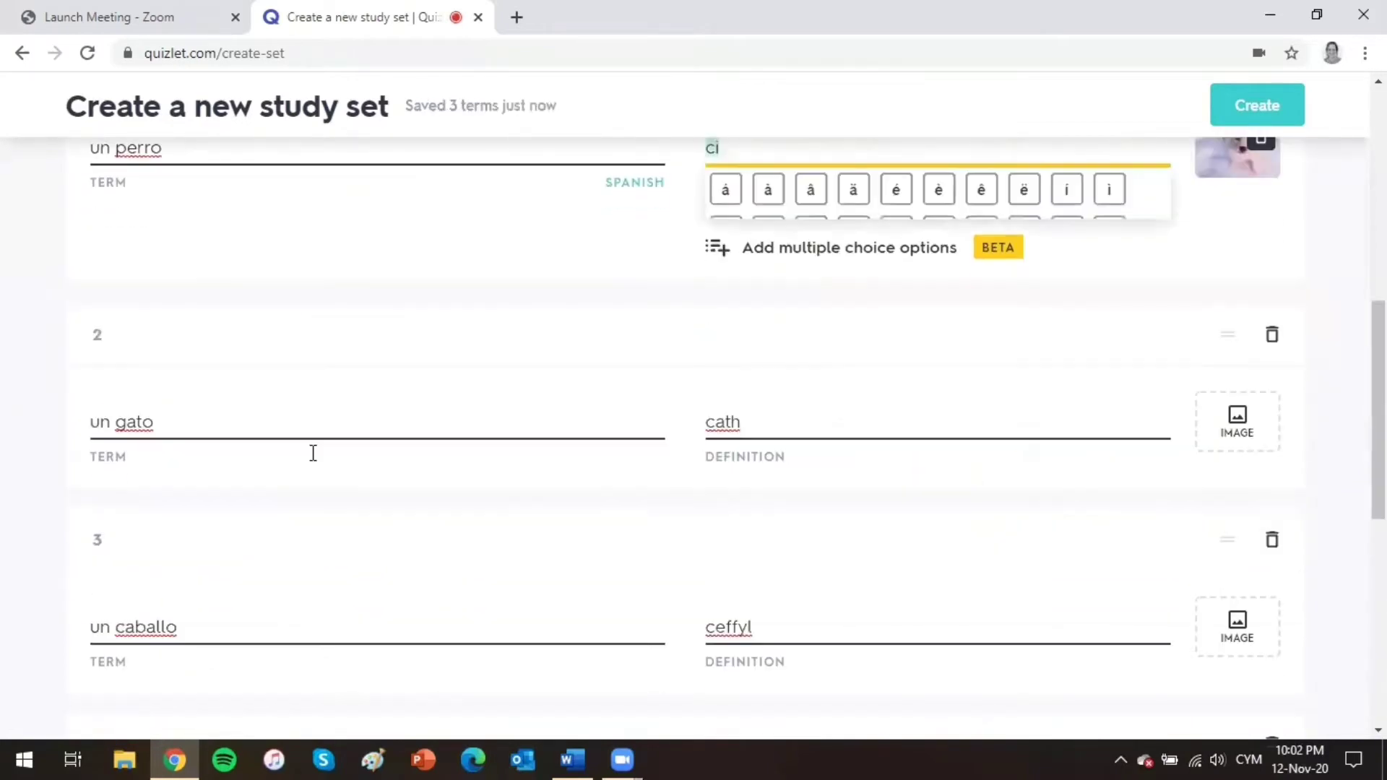
# Step: Add the suggested photo of a white cat with a black patch to the "un gato" card
pyautogui.scroll(-1, 509, 416)
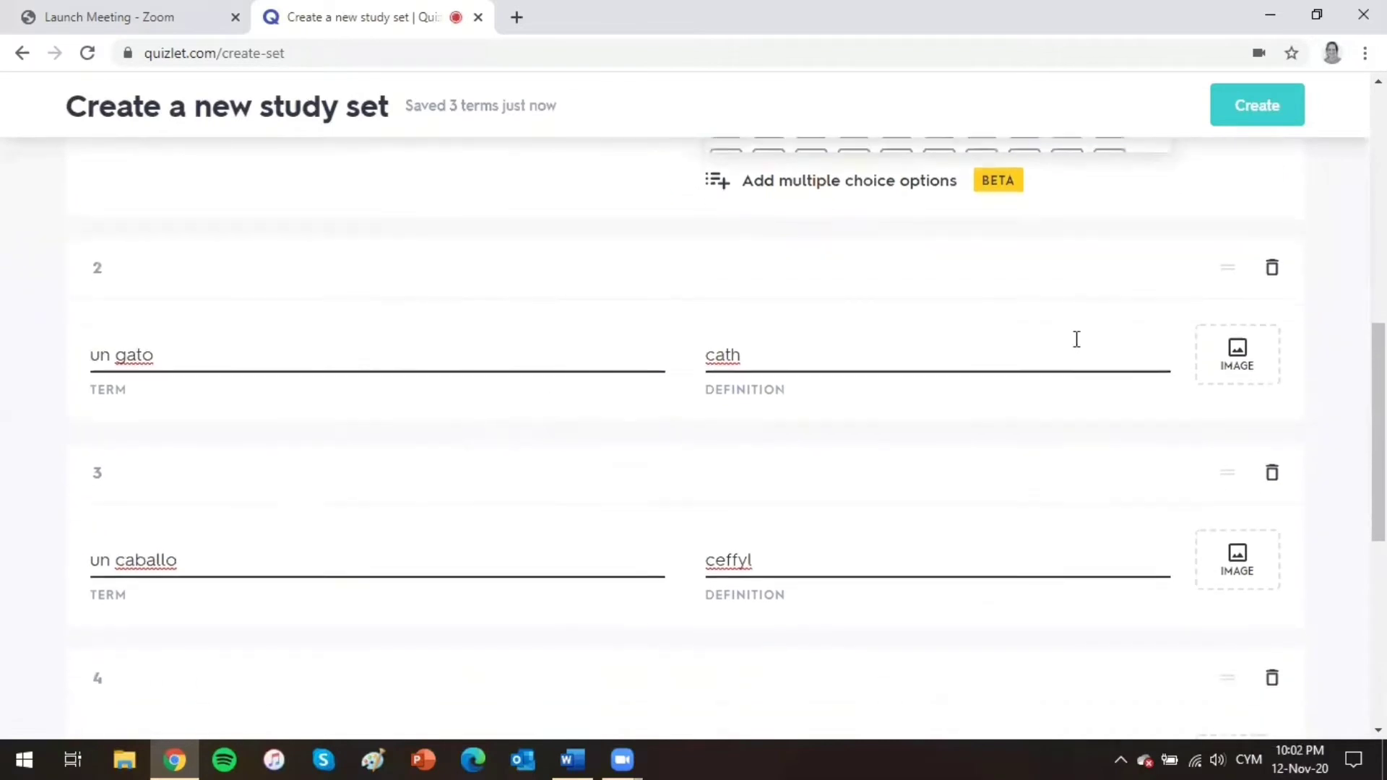
pyautogui.click(1231, 364)
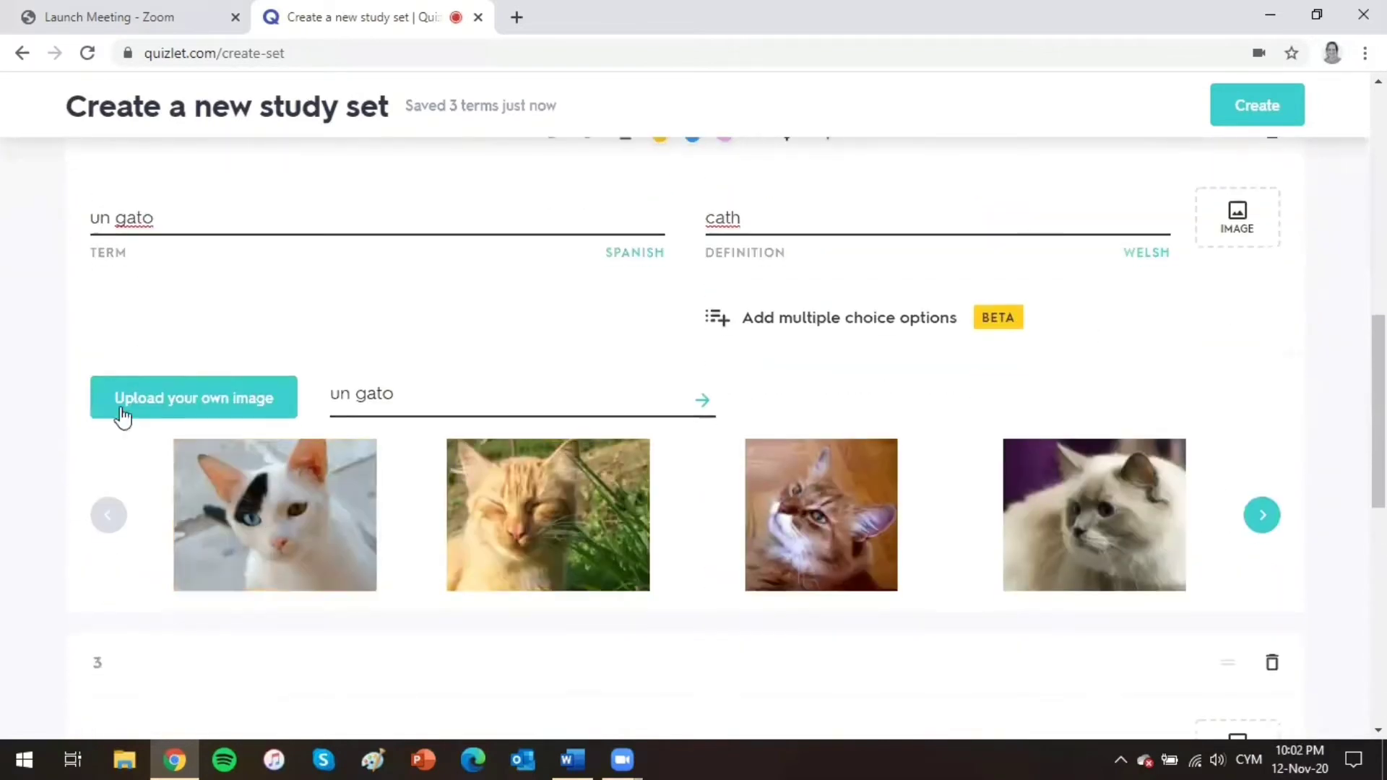
pyautogui.click(251, 506)
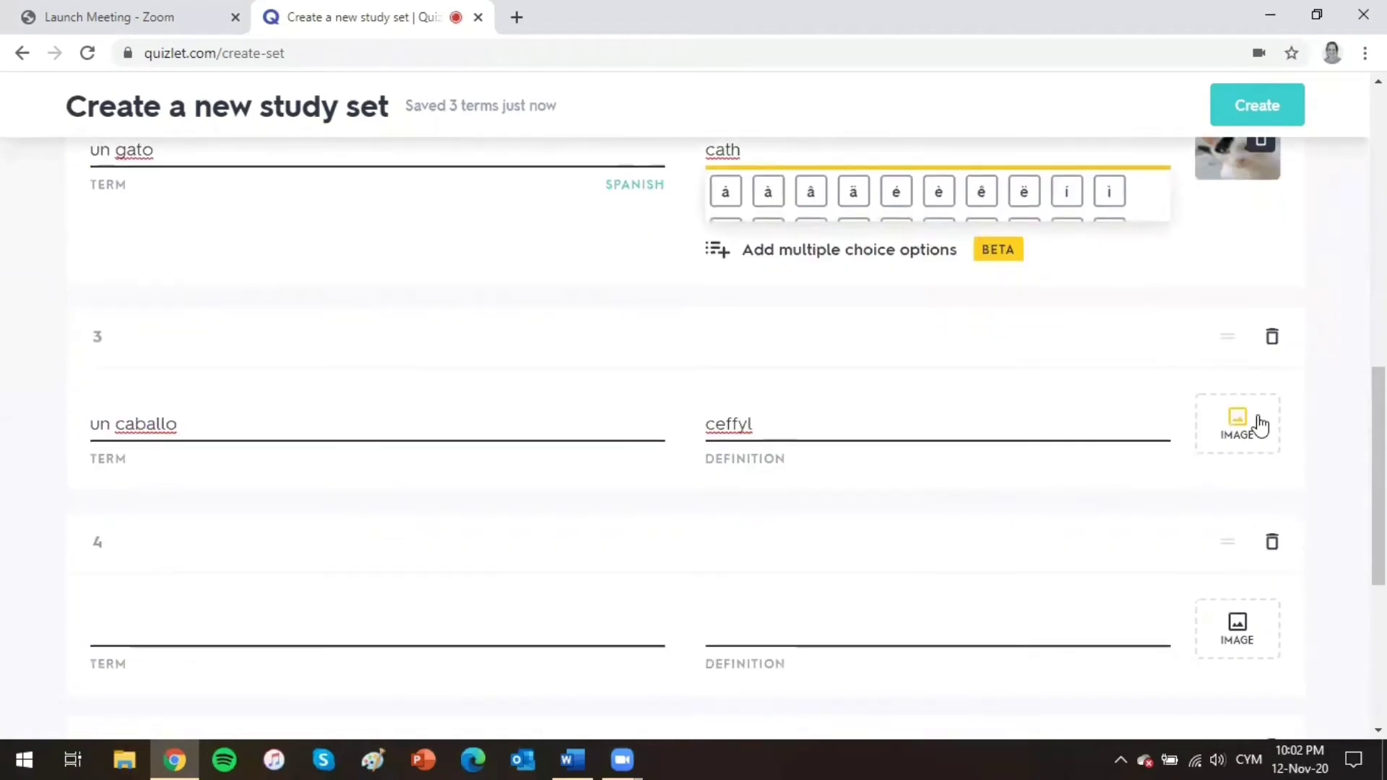
# Step: Add the suggested photo of a white horse among reeds to the "un caballo" card
pyautogui.click(1251, 424)
pyautogui.scroll(-2, 504, 483)
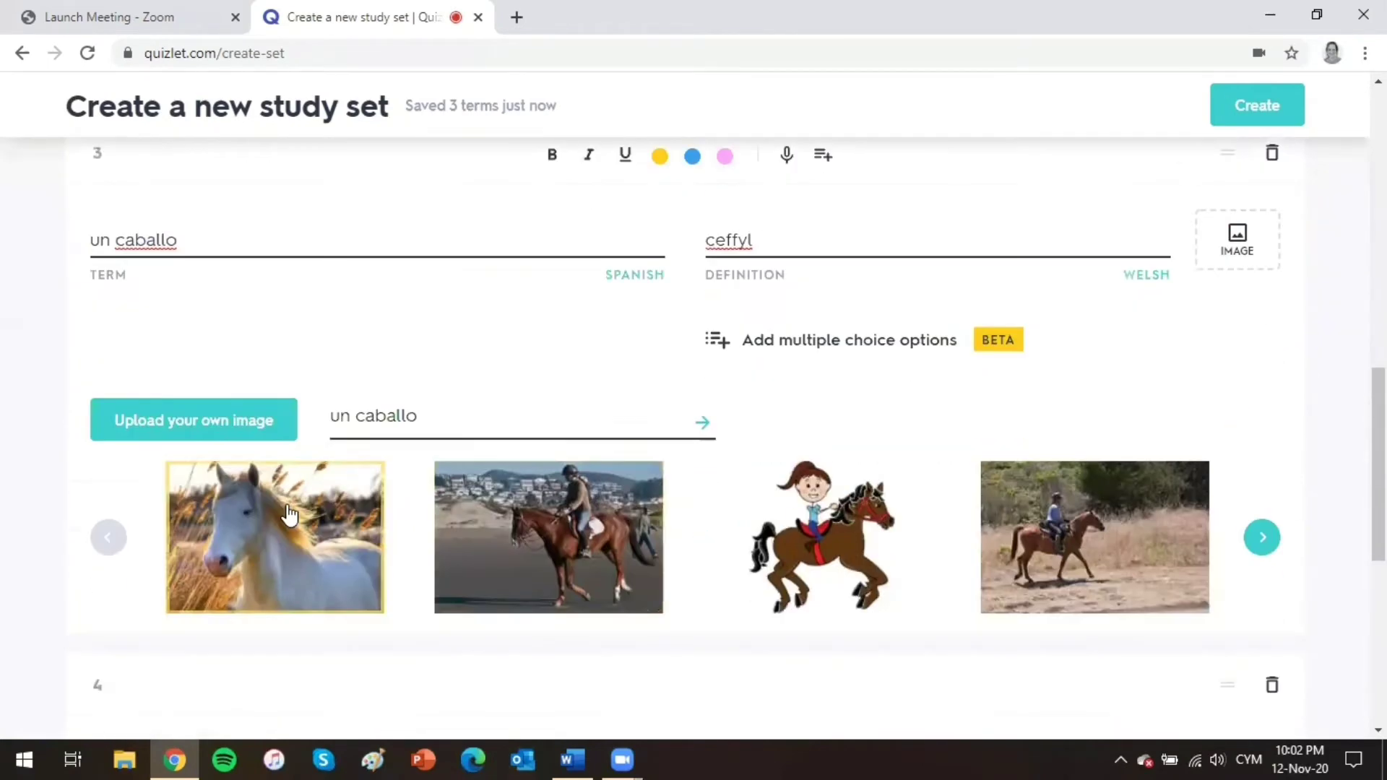
pyautogui.click(272, 538)
# Step: Create the "Anifeiliaid" study set and dismiss the offer to share it
pyautogui.scroll(7, 606, 424)
pyautogui.scroll(6, 607, 427)
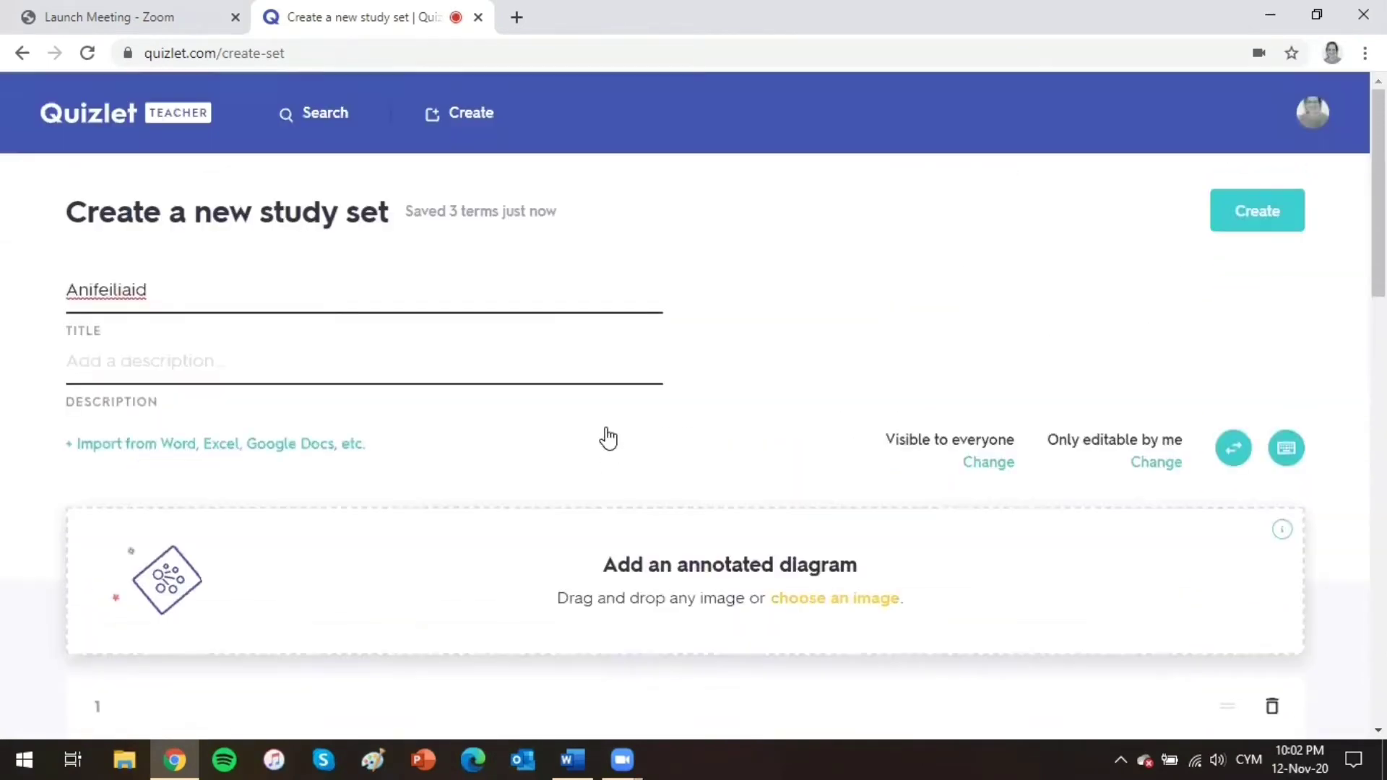
pyautogui.click(1262, 212)
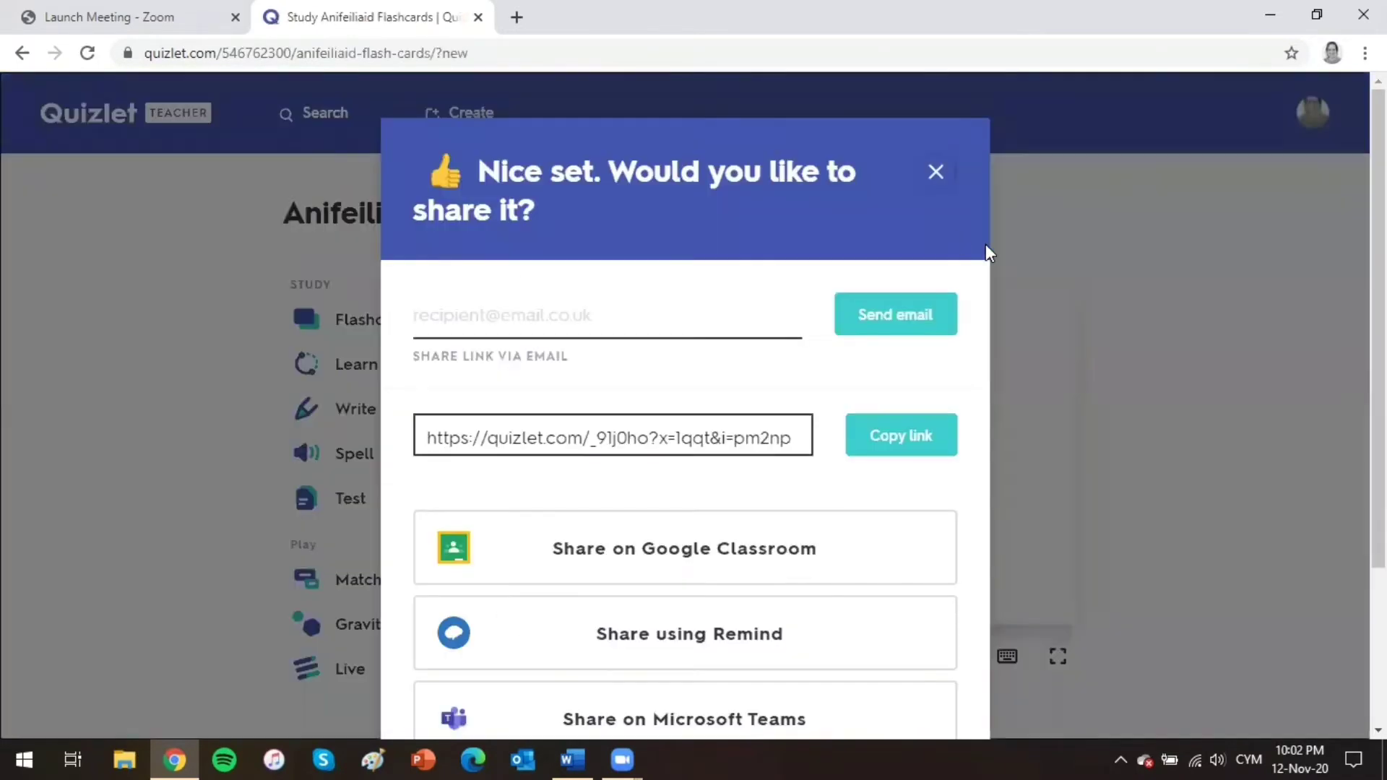
pyautogui.click(936, 173)
# Step: Study the set as flashcards, flipping the first card between "ci" and "un perro" and playing the Spanish term's audio
pyautogui.scroll(-2, 1087, 315)
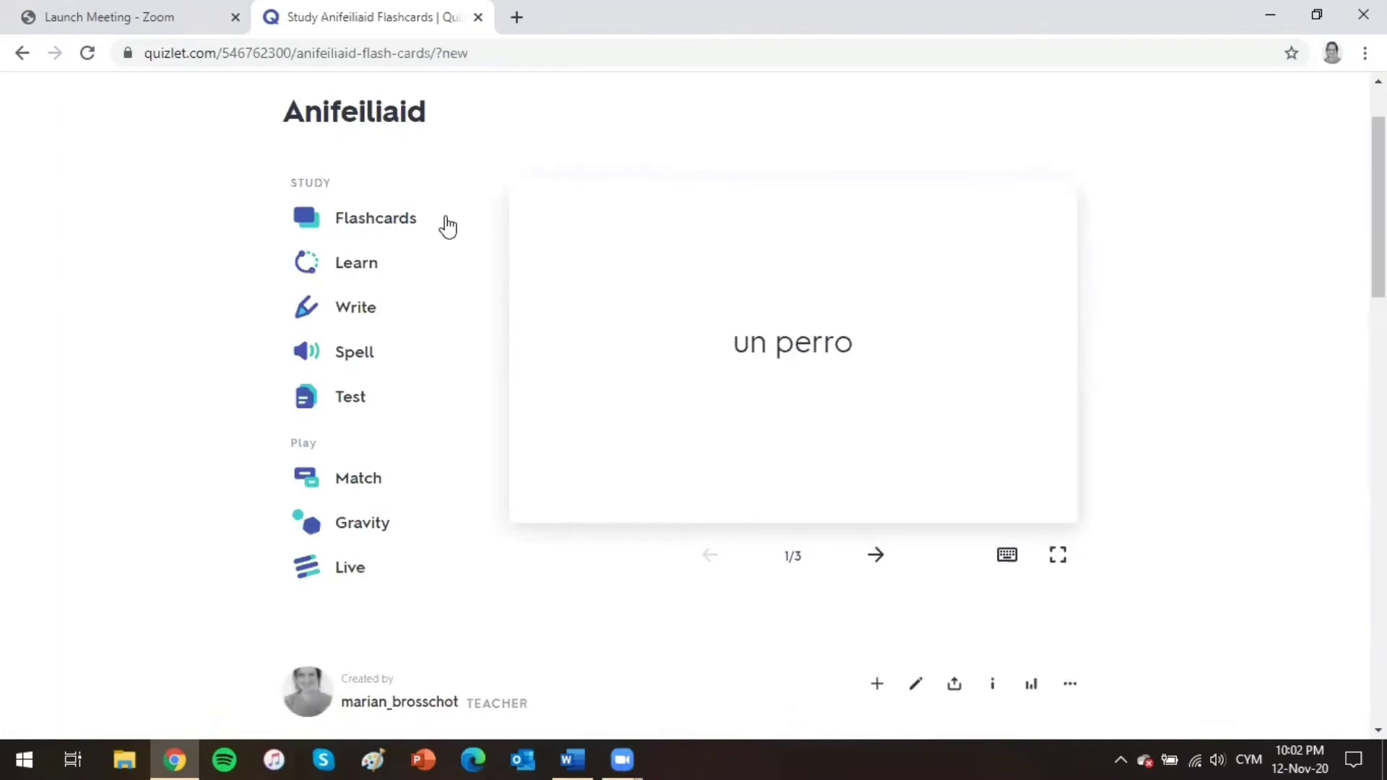
pyautogui.click(360, 221)
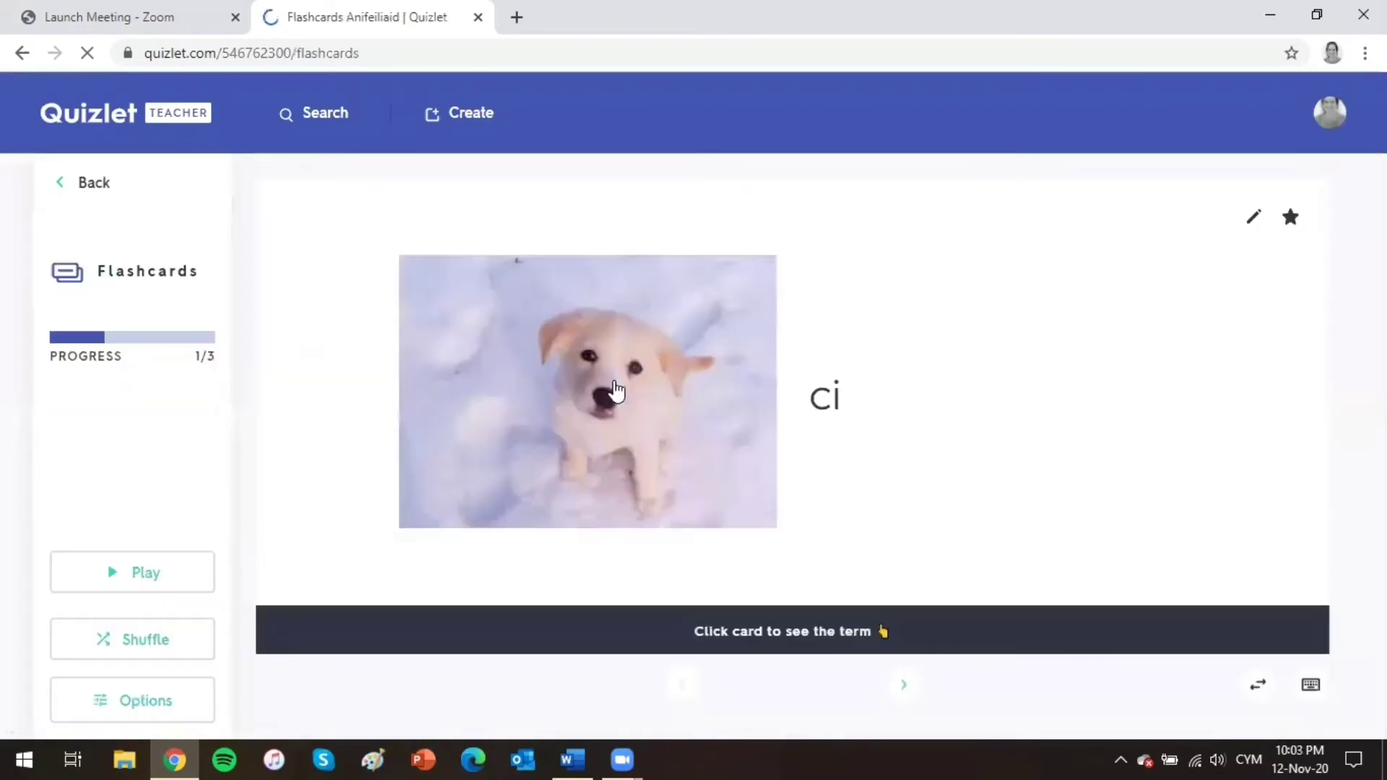
pyautogui.click(812, 582)
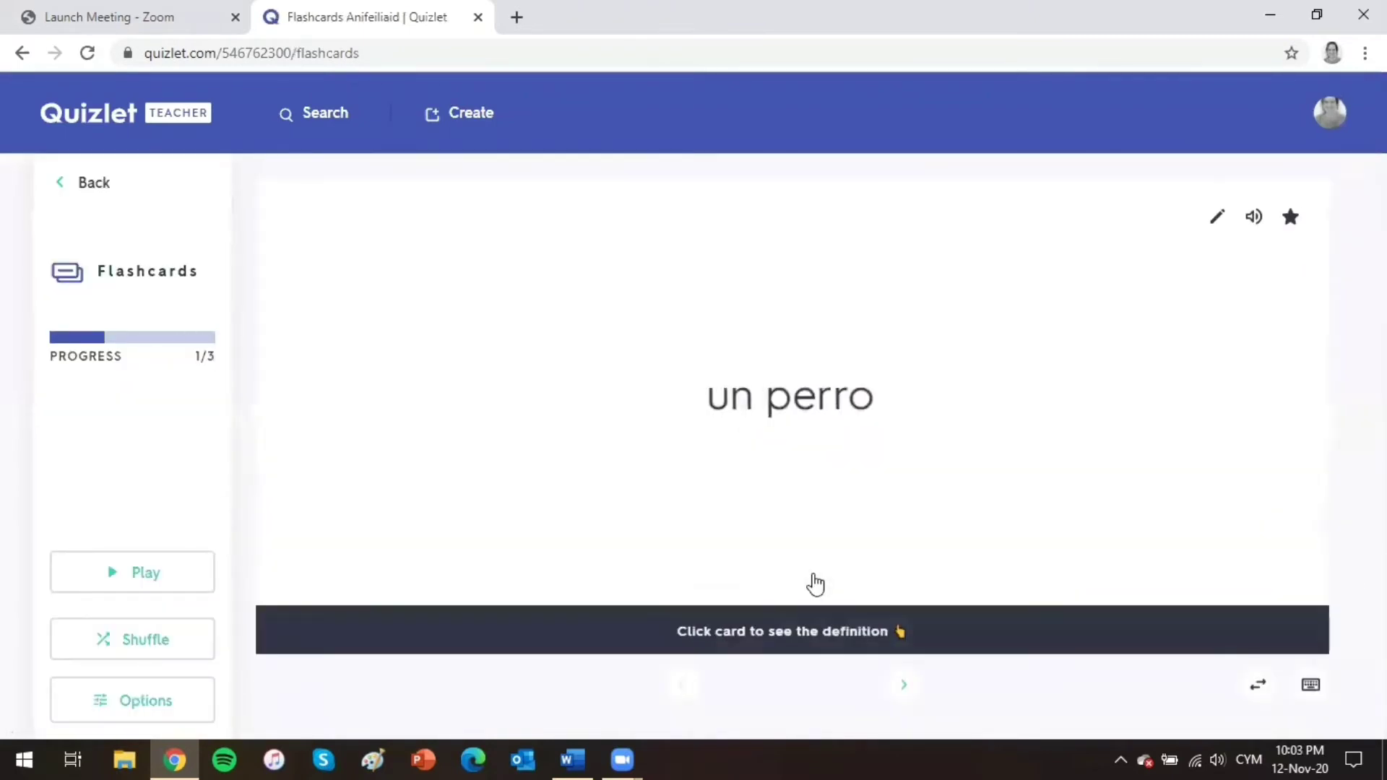
pyautogui.click(814, 582)
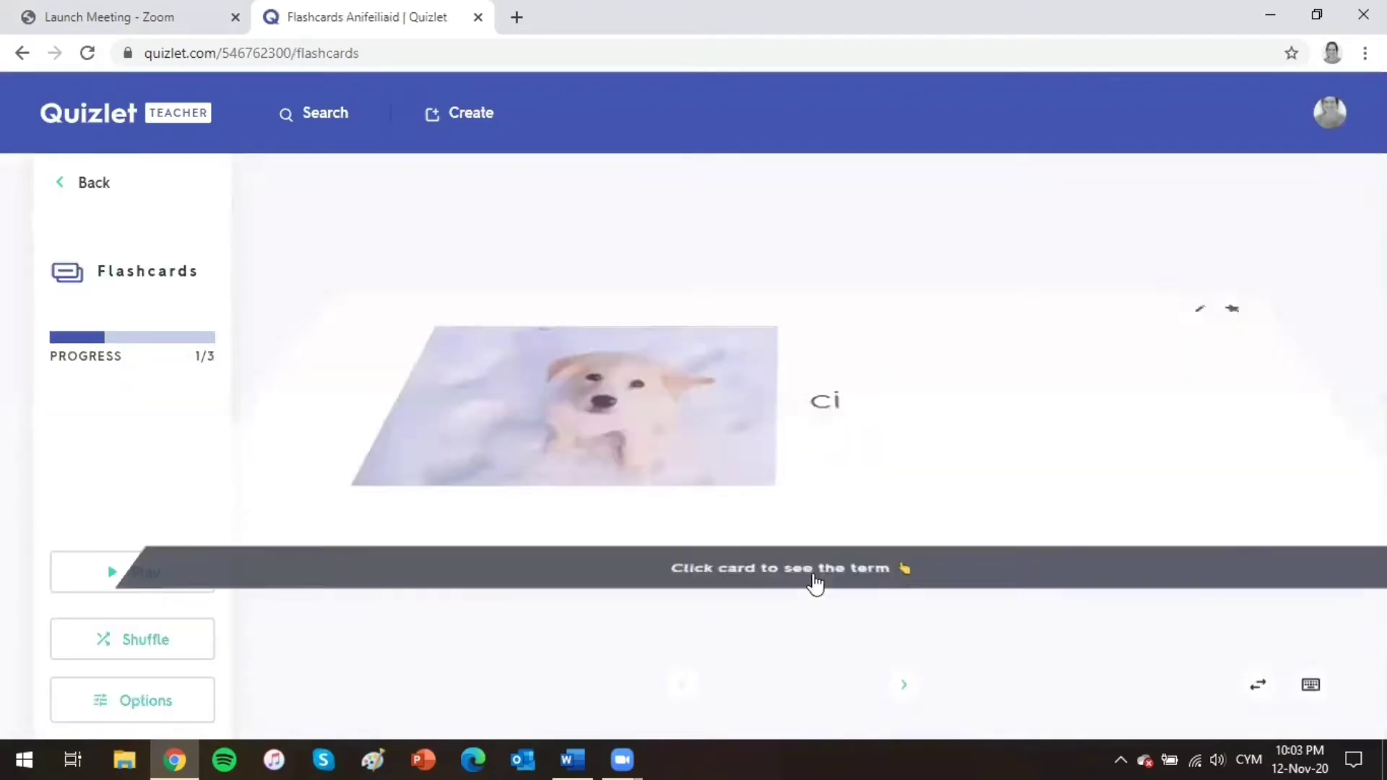
pyautogui.click(814, 583)
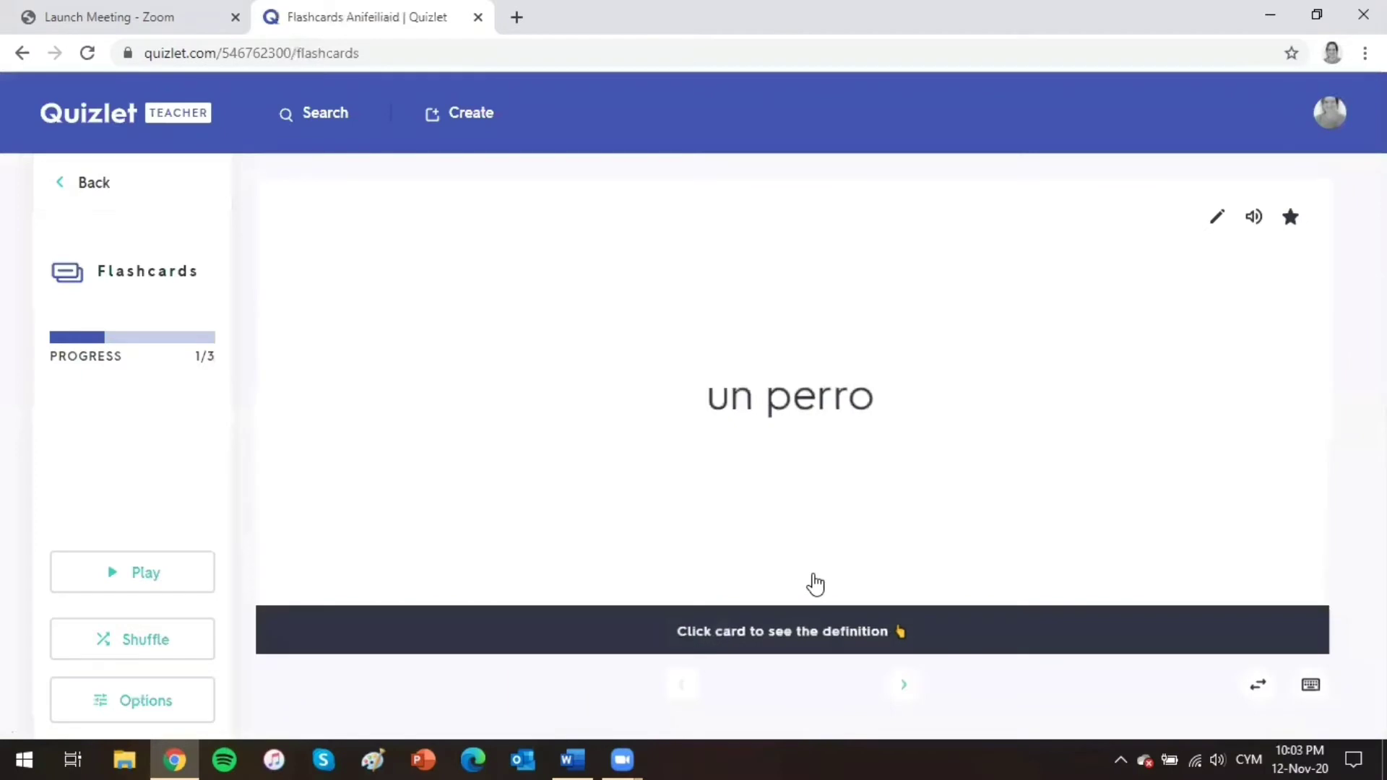
pyautogui.click(1253, 233)
# Step: Advance to the second flashcard, flip it to the Spanish term and back, and return to the study set
pyautogui.click(904, 684)
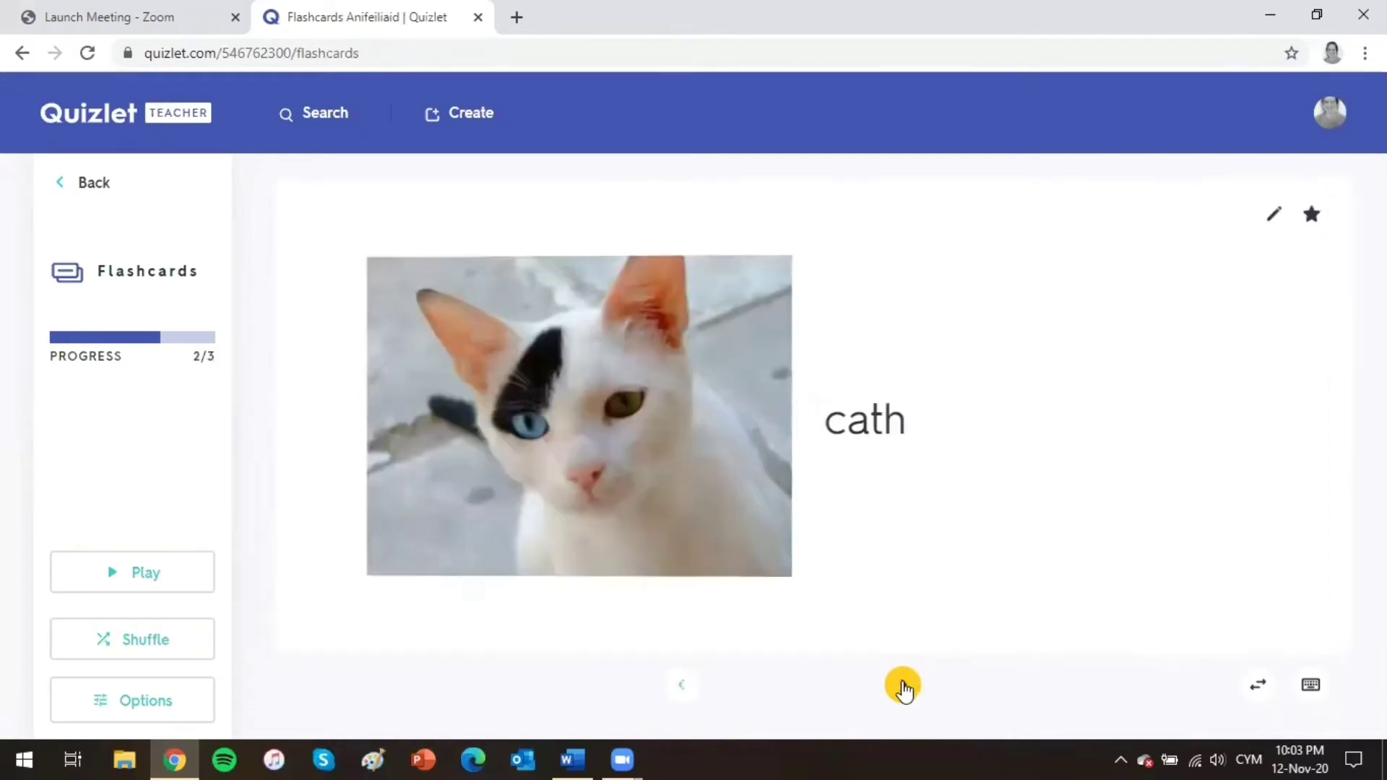
pyautogui.click(859, 551)
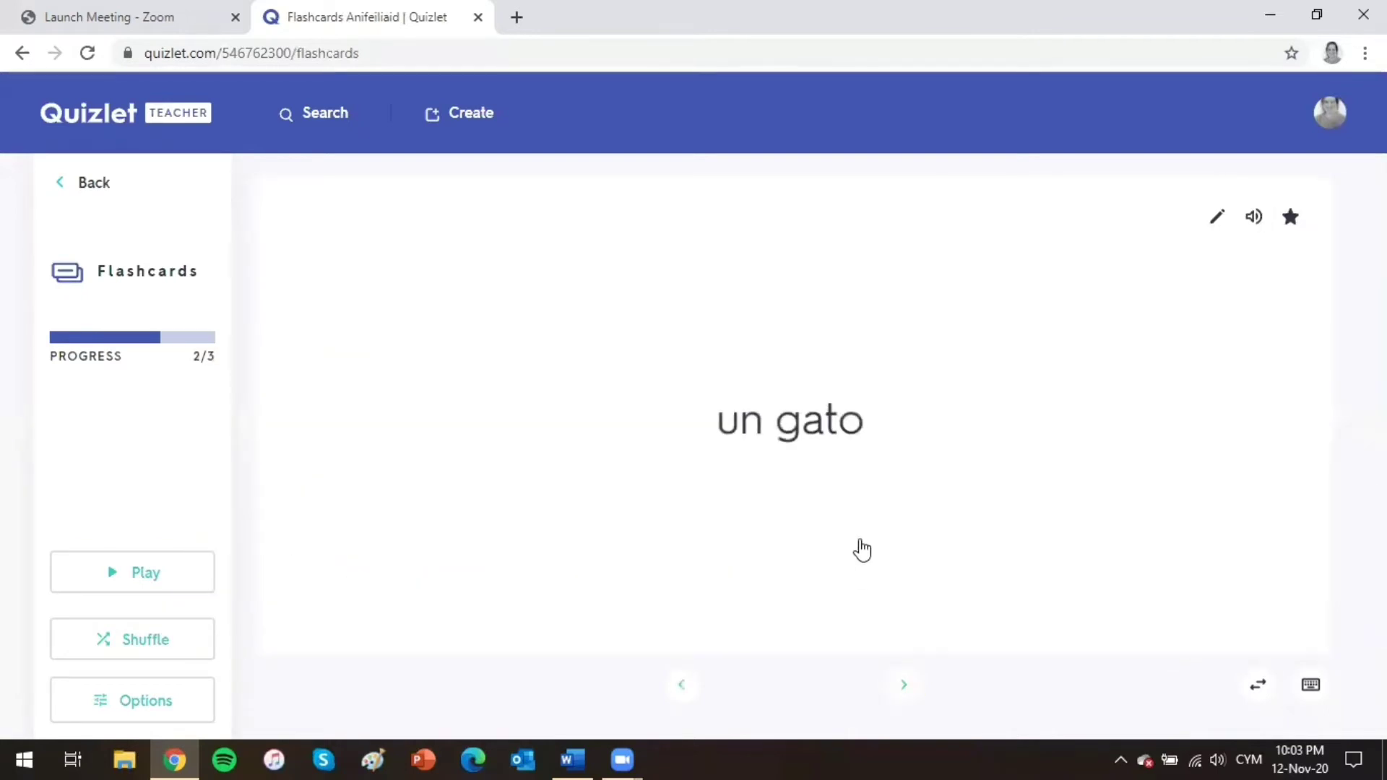
pyautogui.click(862, 551)
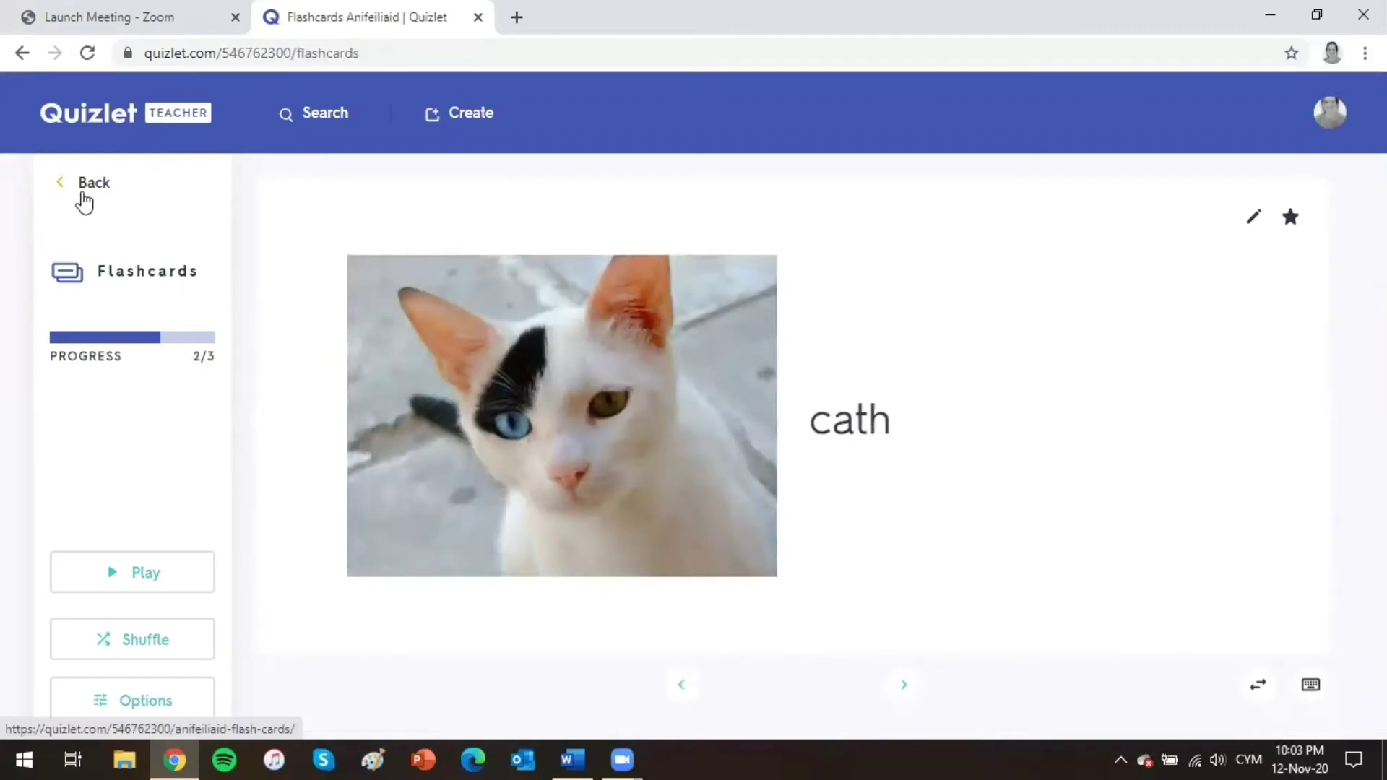
pyautogui.click(83, 195)
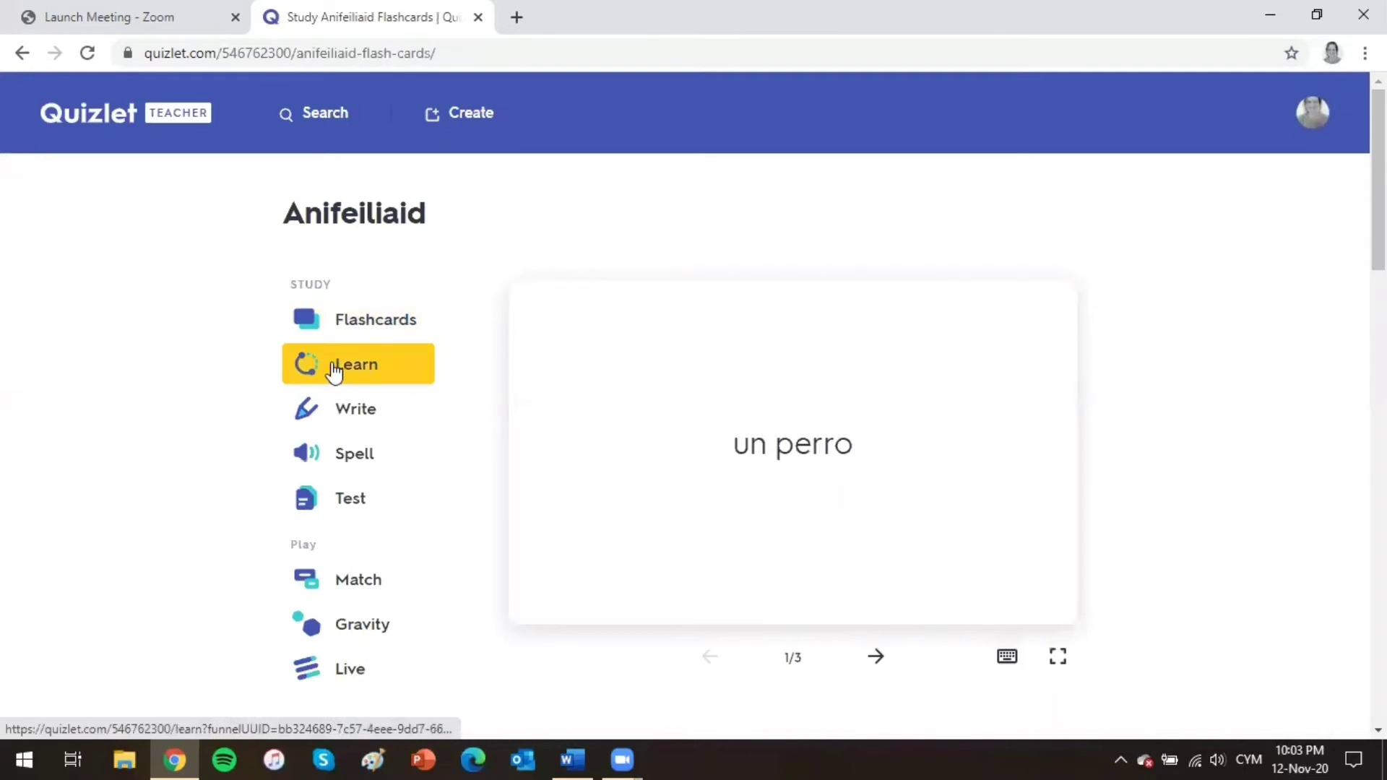
# Step: Start the Learn activity, answering "un gato" for "cath" and "un perro" for "ceffyl", and continue past the correction
pyautogui.click(332, 365)
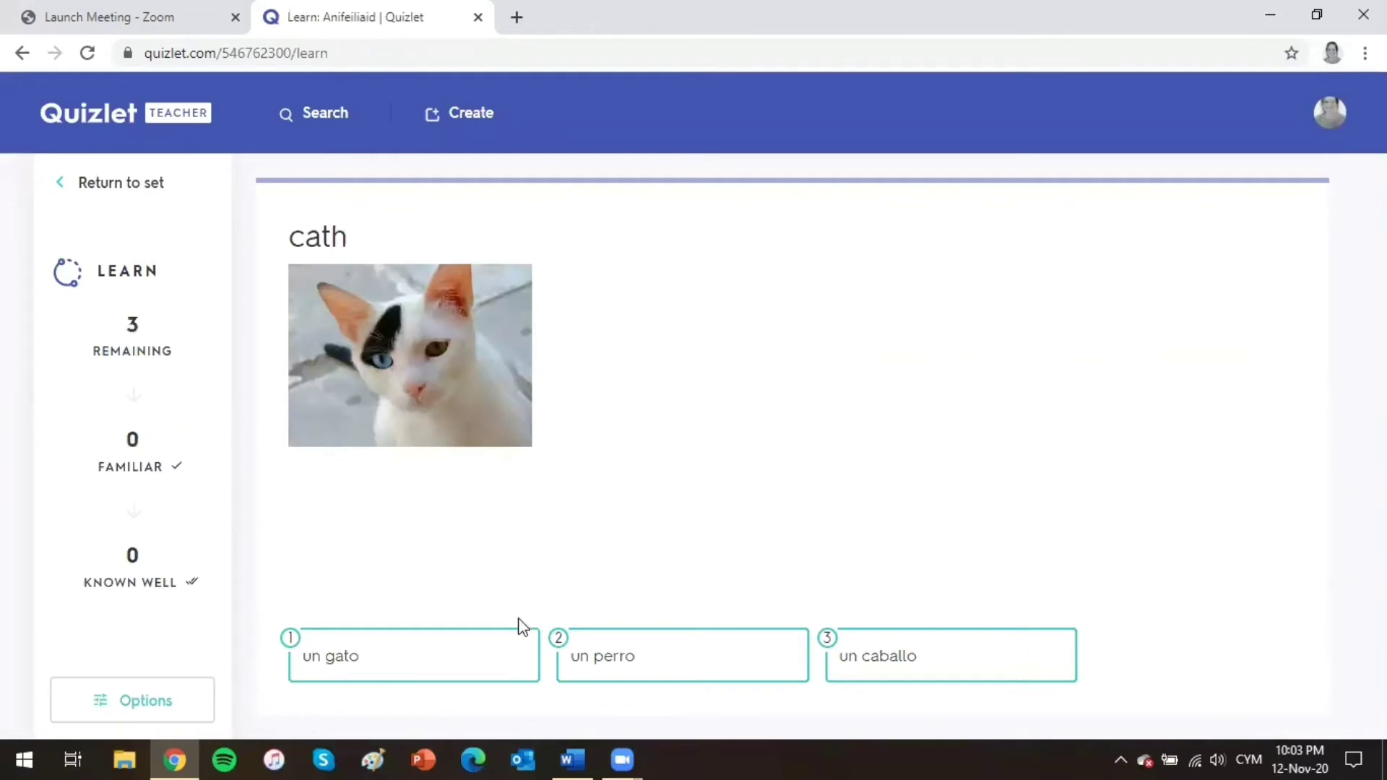
pyautogui.click(444, 663)
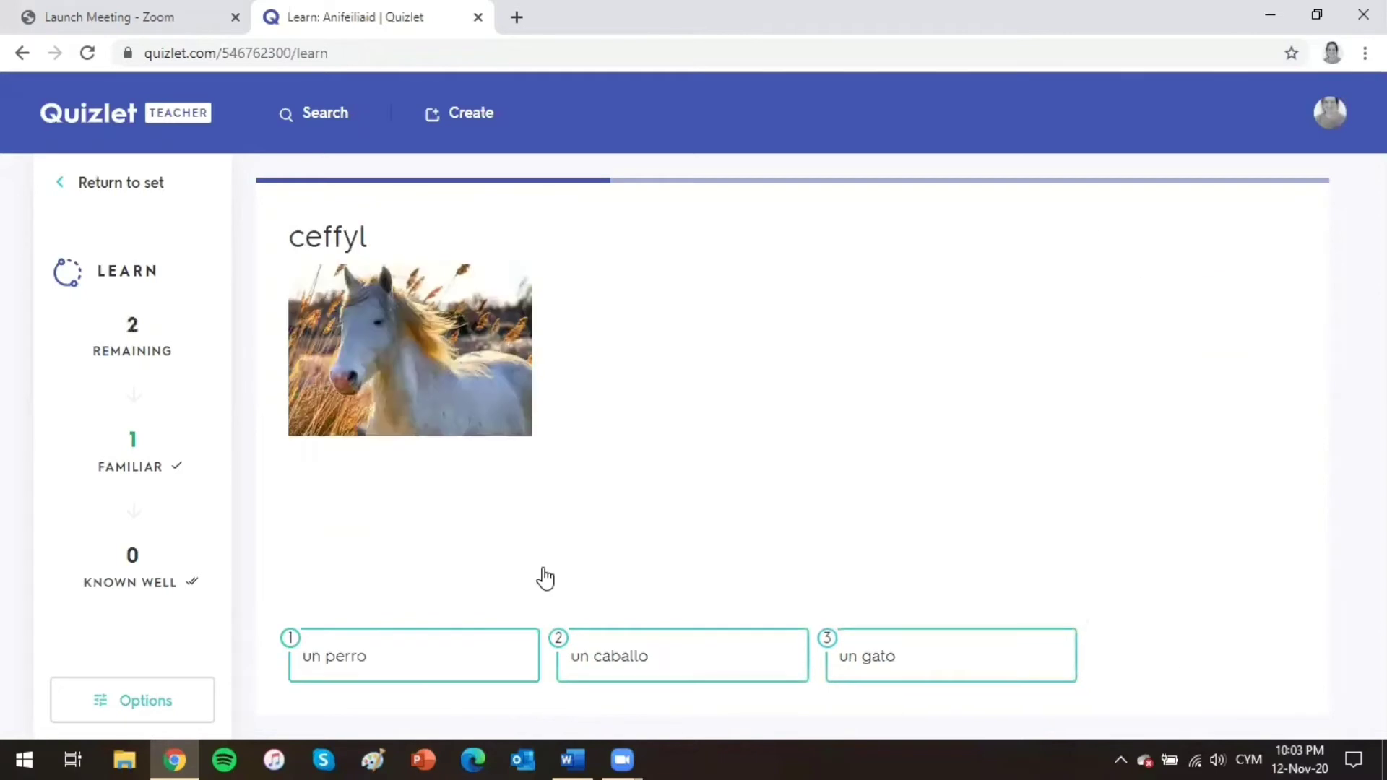
pyautogui.click(488, 666)
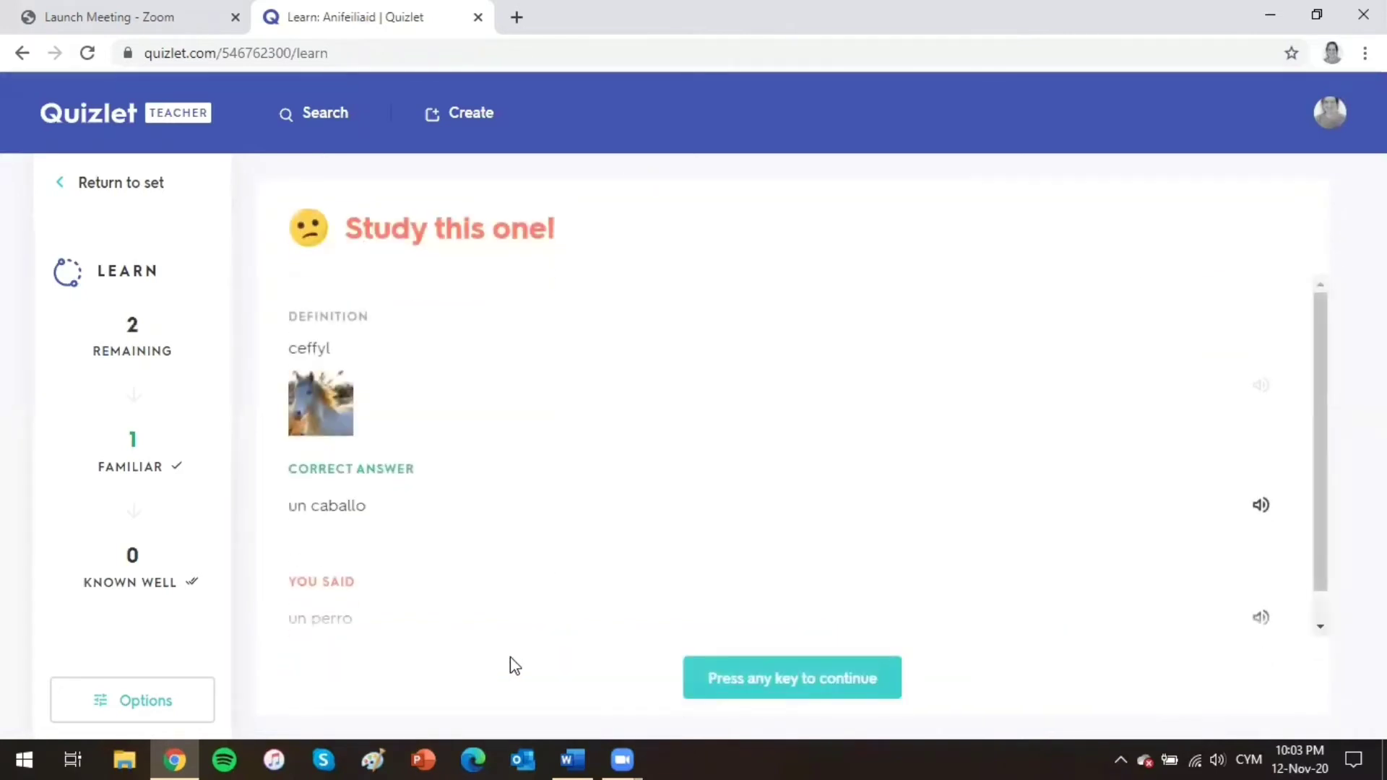
pyautogui.click(510, 666)
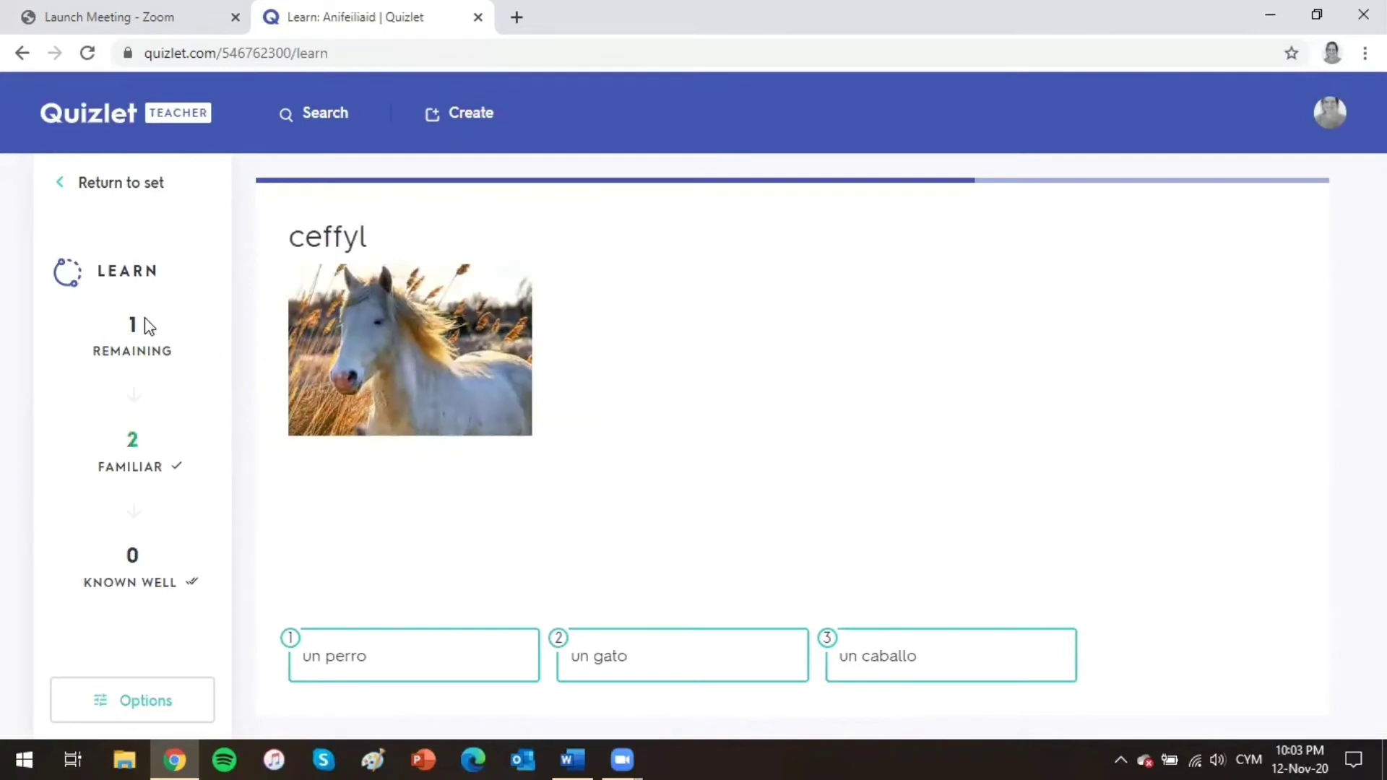
# Step: Review the Learn options for error checking, answer language and question types, and return to the study set
pyautogui.click(101, 705)
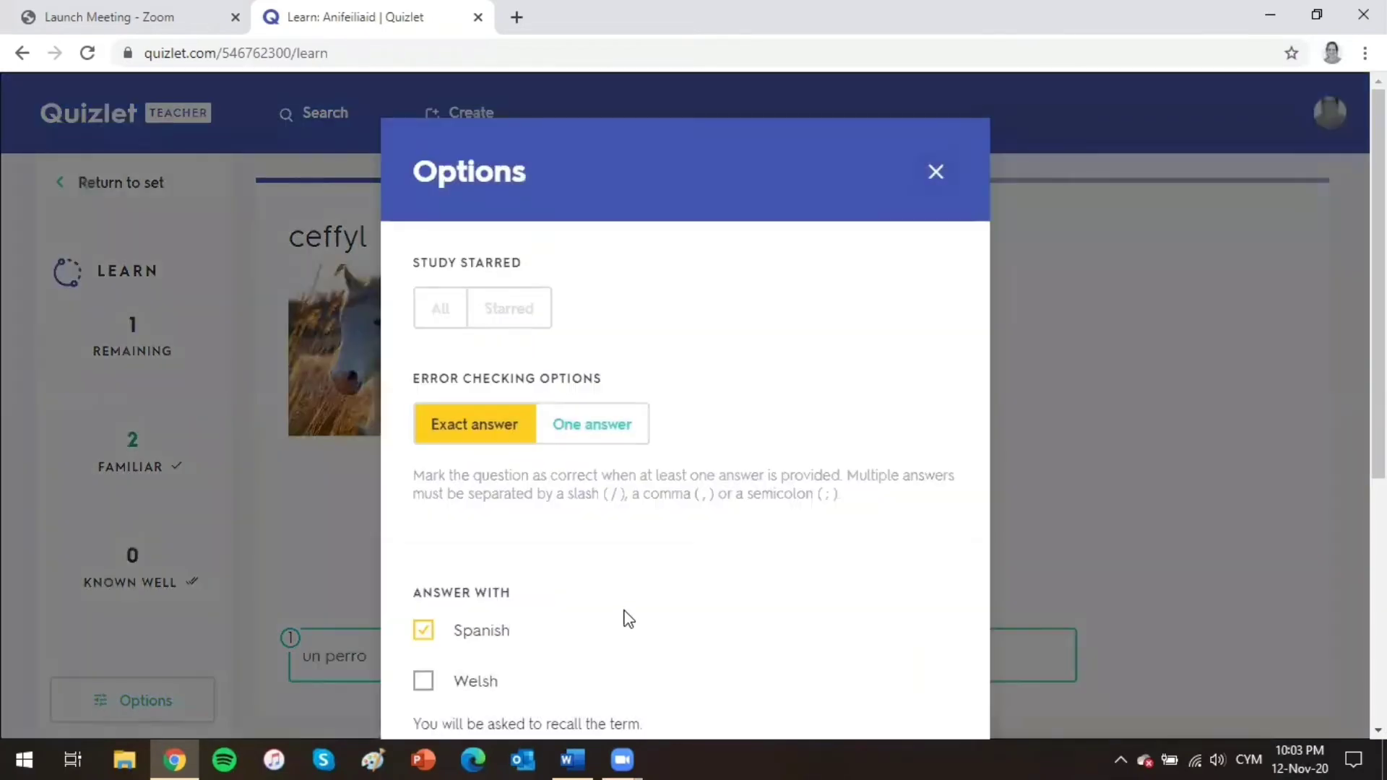
pyautogui.scroll(-4, 629, 619)
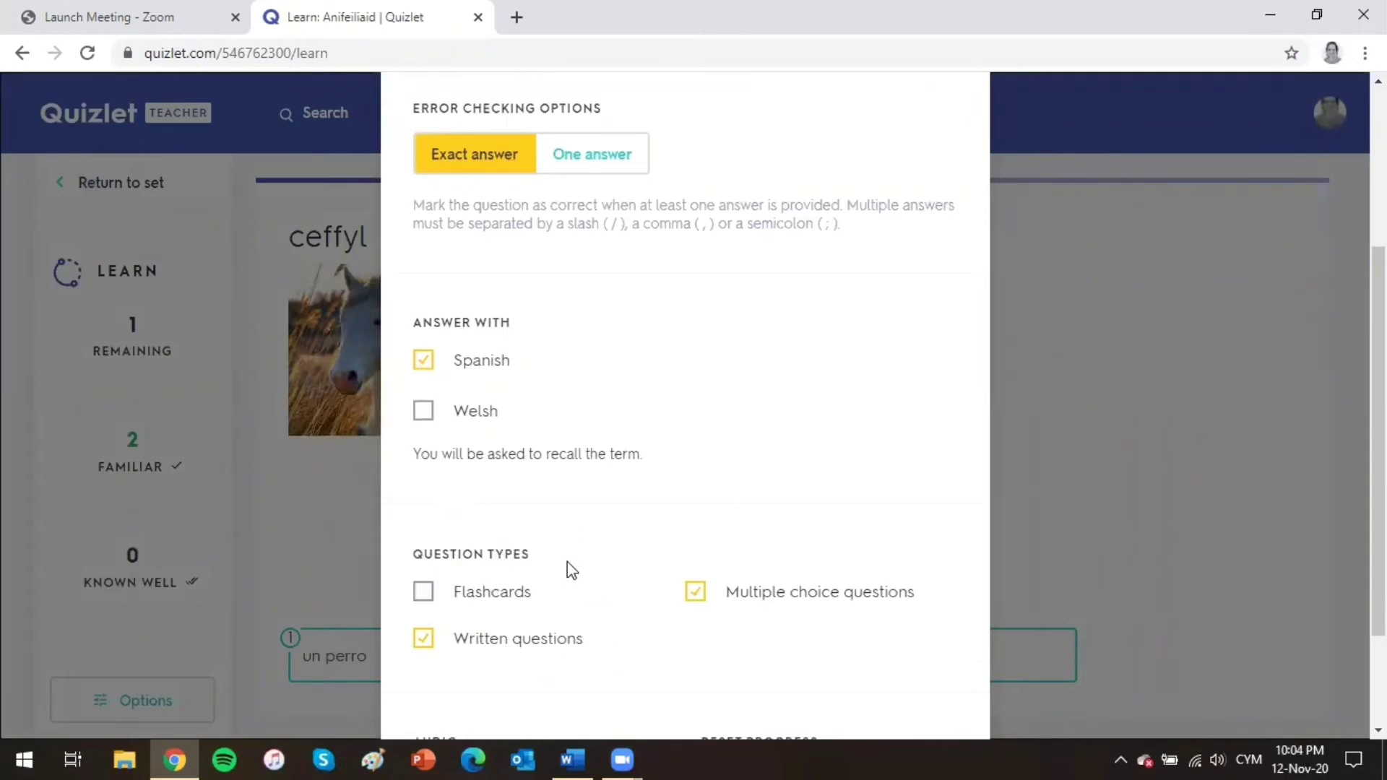
pyautogui.scroll(4, 566, 571)
pyautogui.click(935, 173)
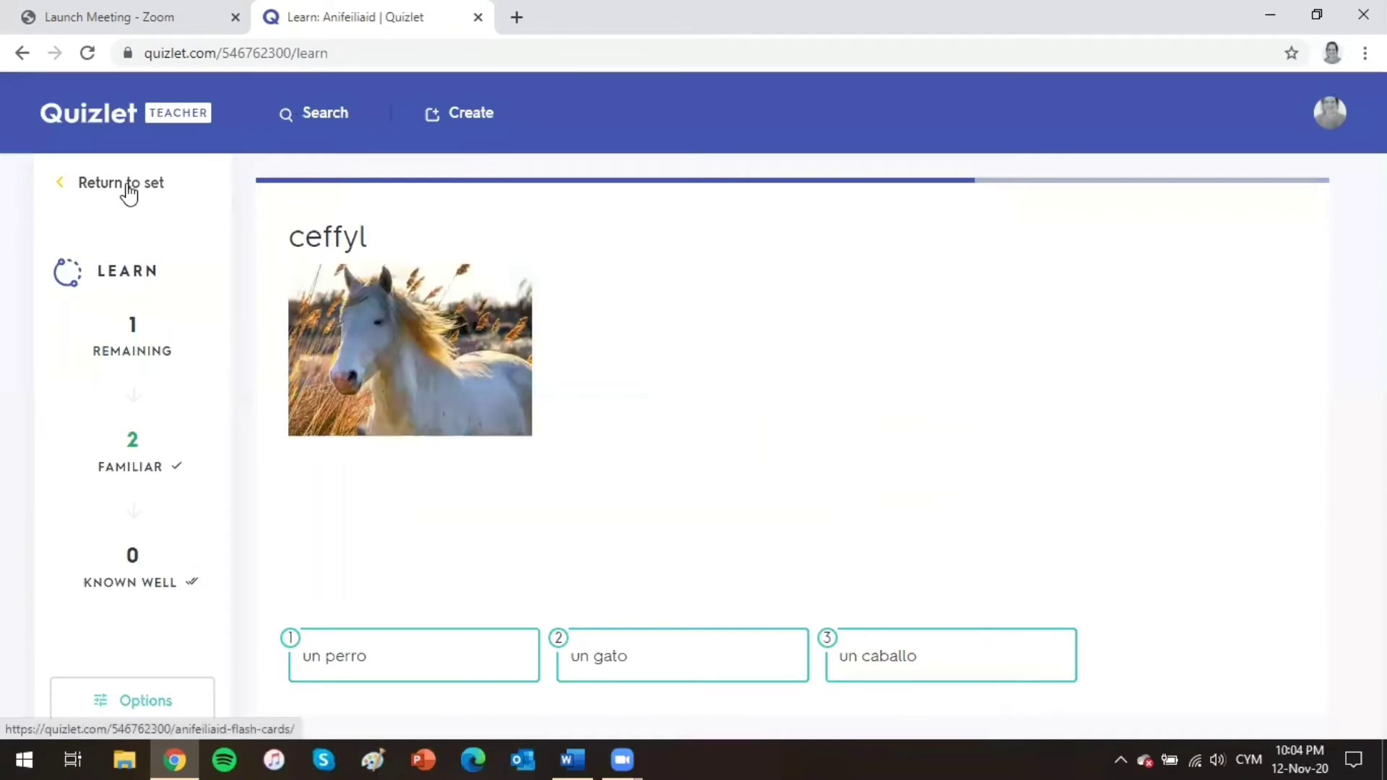
pyautogui.click(128, 192)
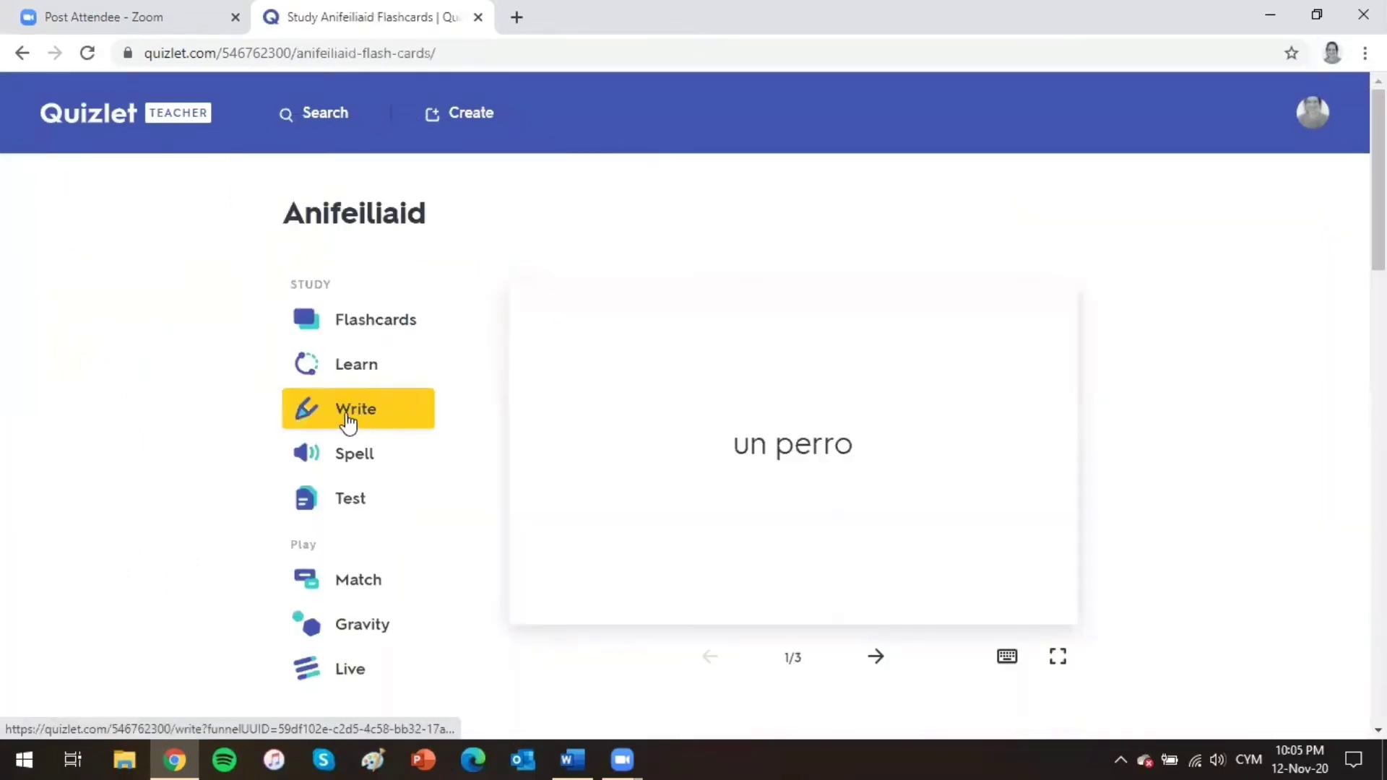
# Step: Try the Write activity, answering "un perro" for "ci" and "un caballo" for "cath", and return to the study set
pyautogui.click(344, 422)
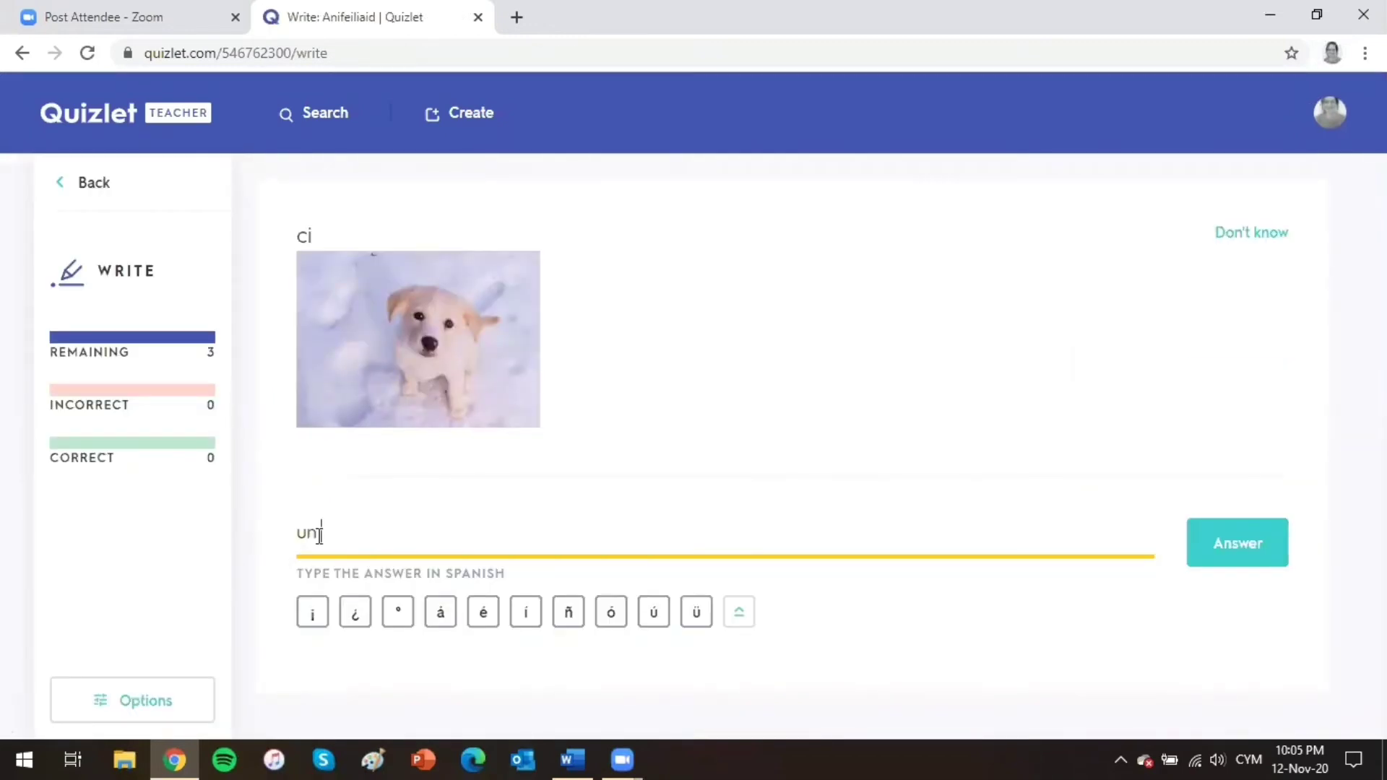
pyautogui.press('Return')
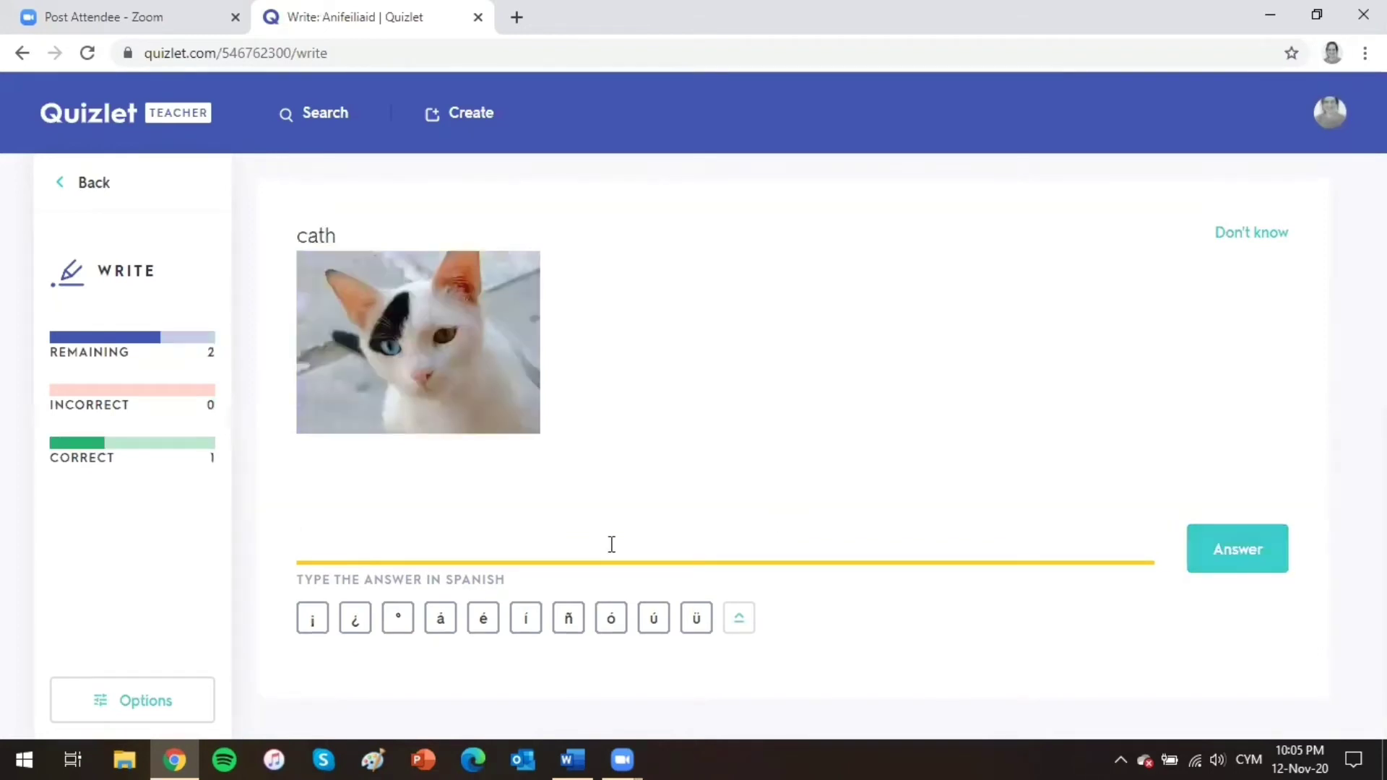
pyautogui.press('Return')
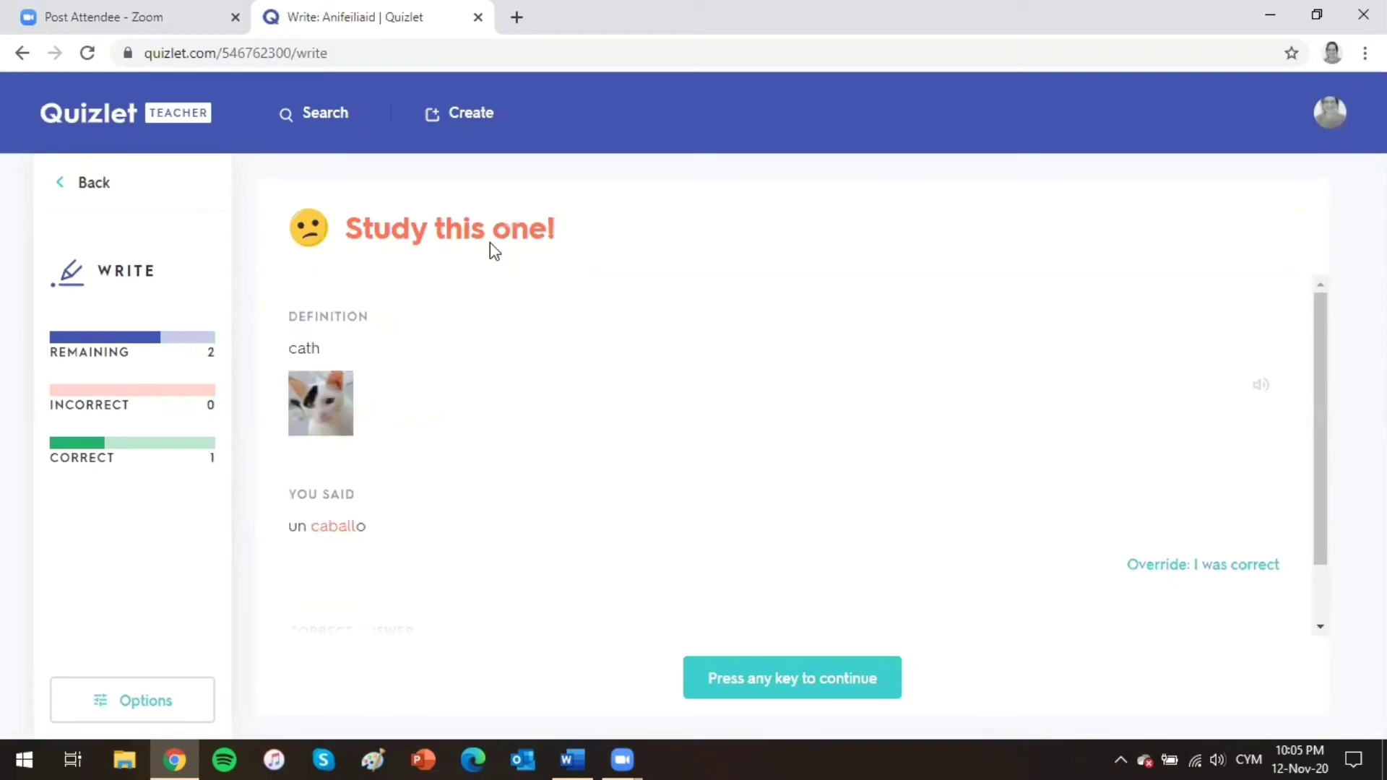
pyautogui.click(93, 185)
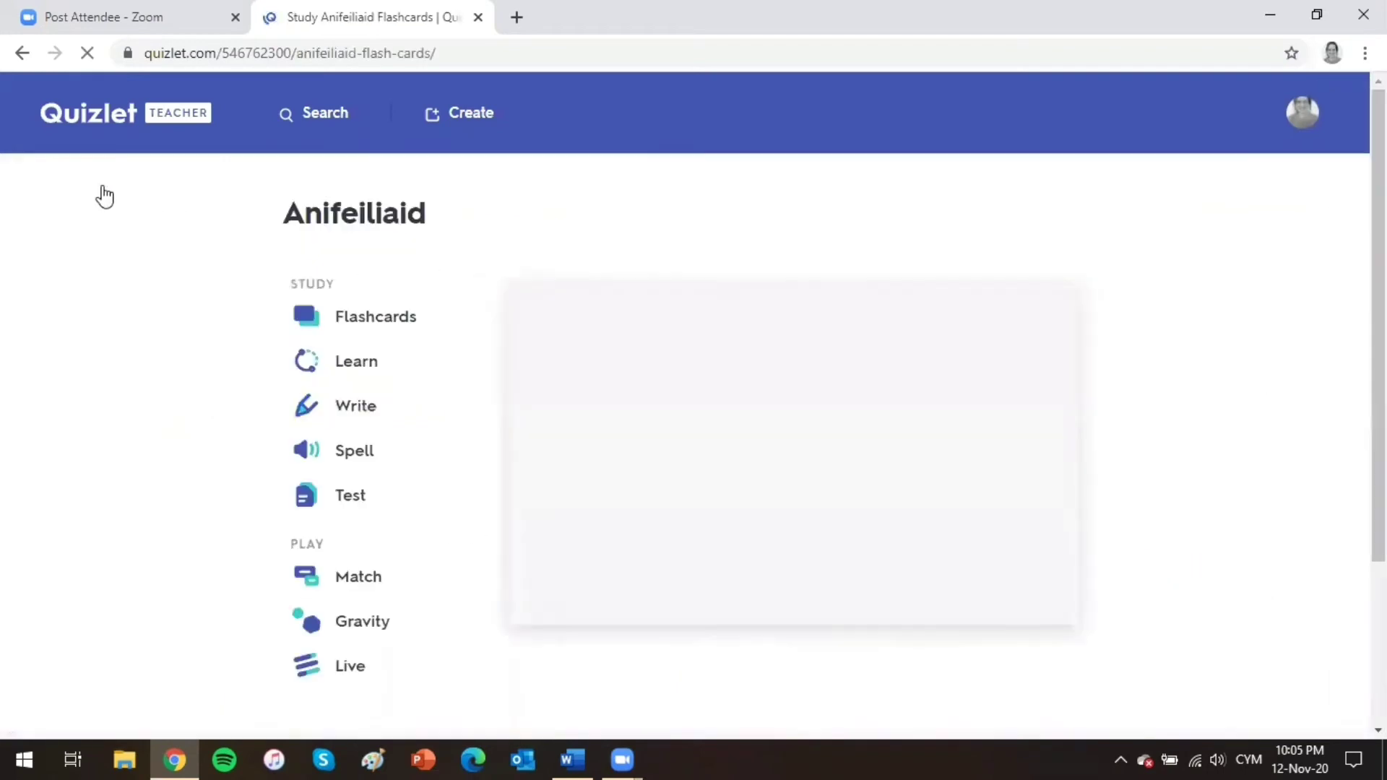
# Step: Generate a test from the set, look through its written and multiple choice questions, and return to the study set
pyautogui.click(341, 504)
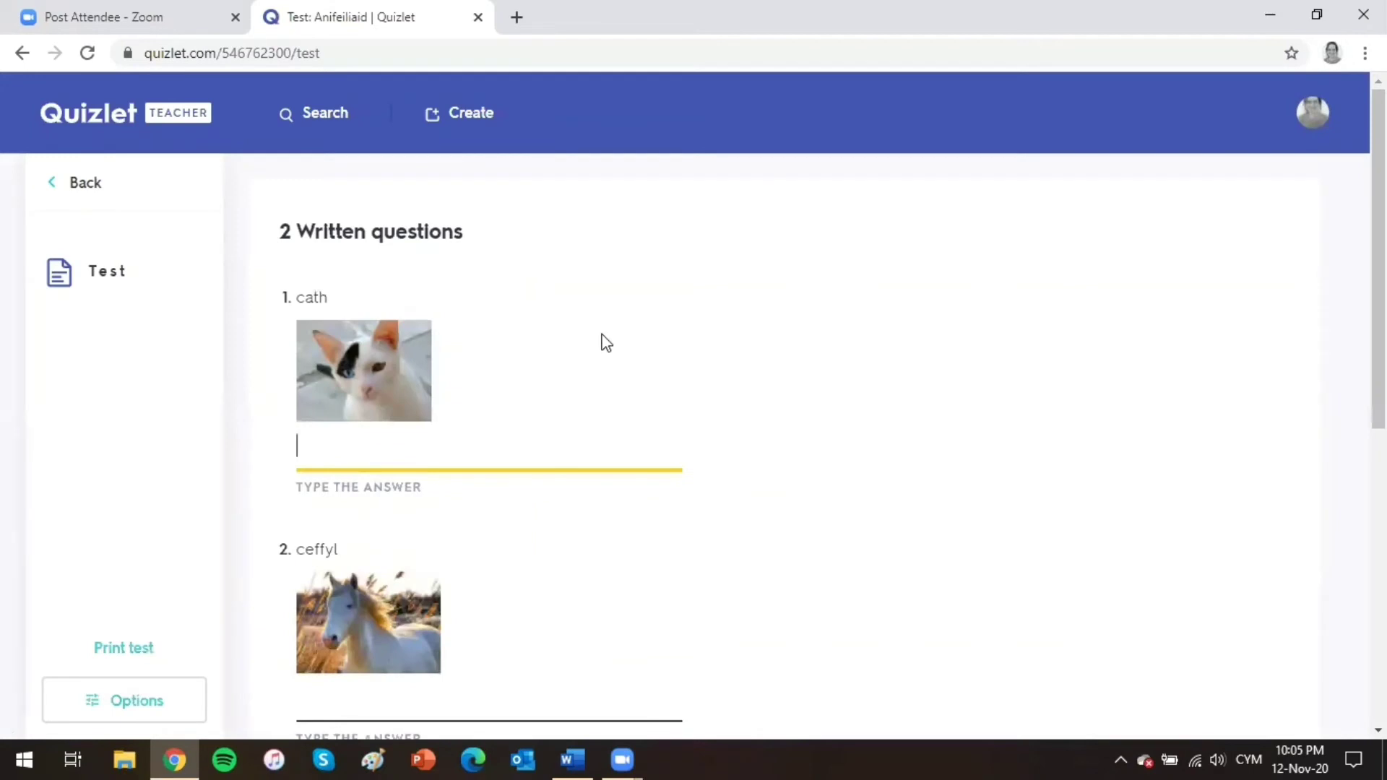
pyautogui.scroll(-8, 605, 343)
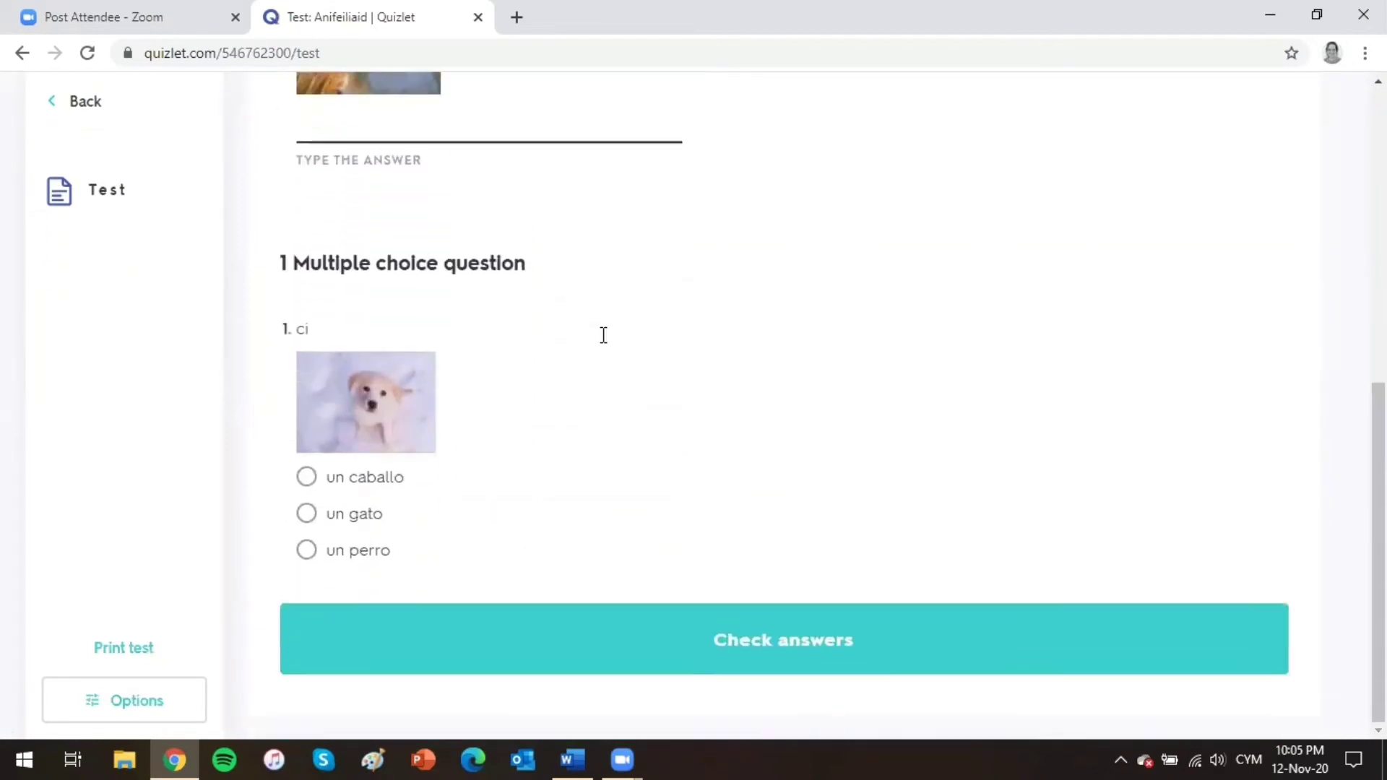
pyautogui.scroll(10, 606, 342)
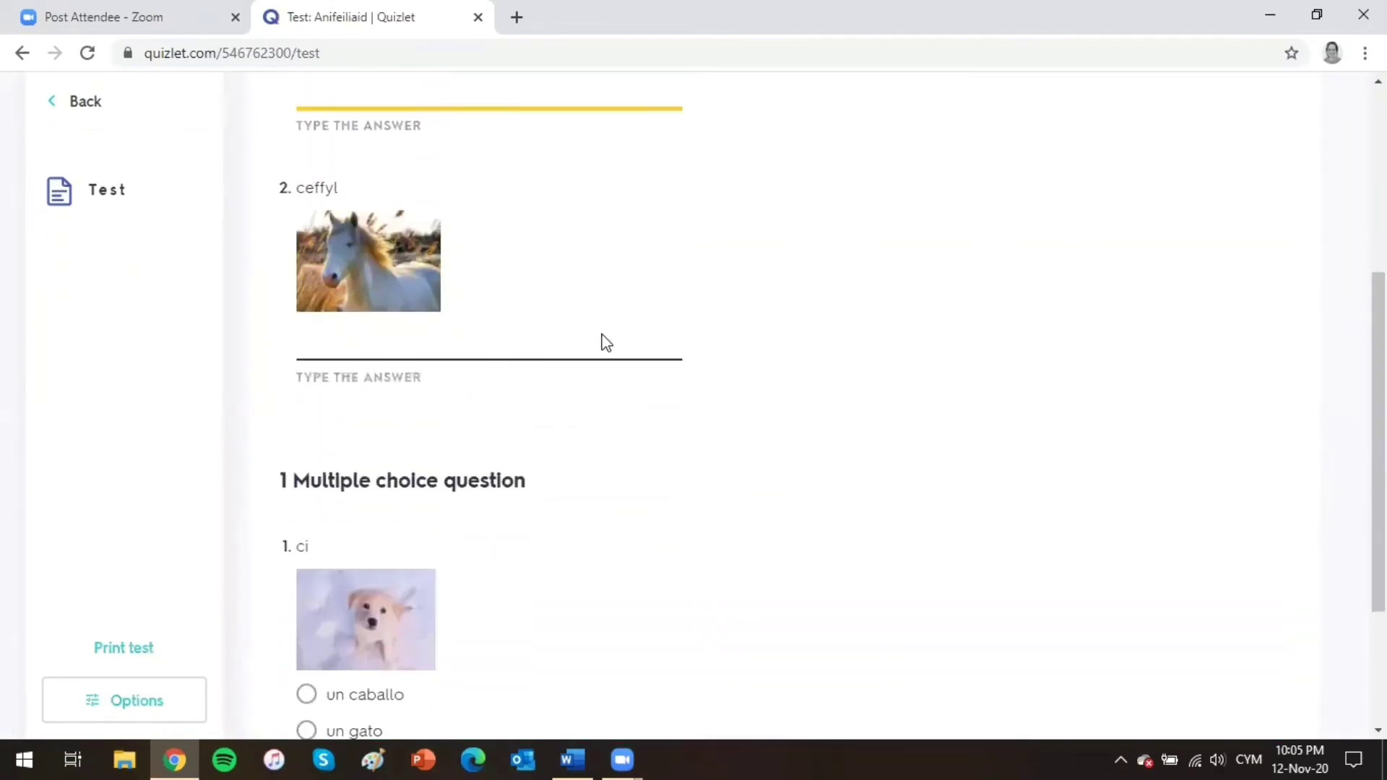
pyautogui.rightClick(252, 58)
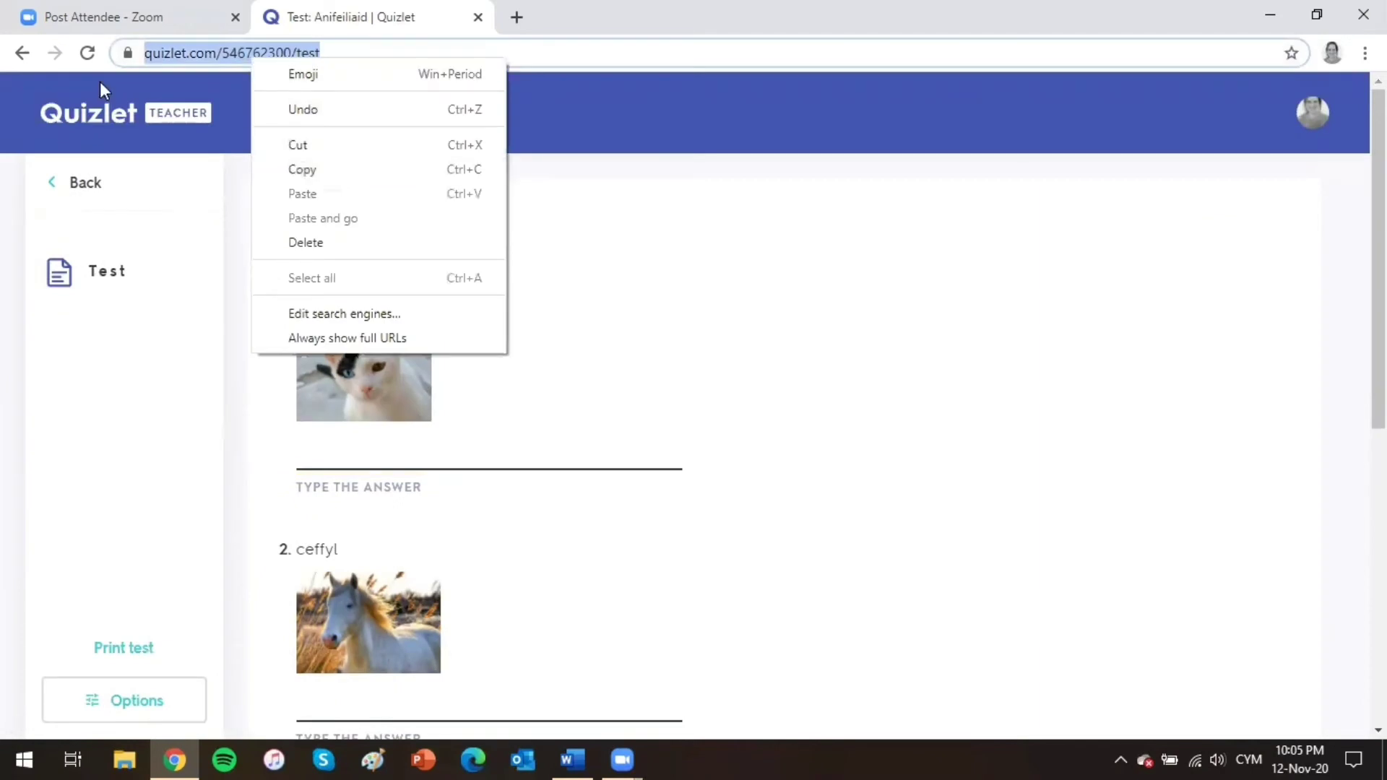
pyautogui.click(22, 54)
pyautogui.click(23, 55)
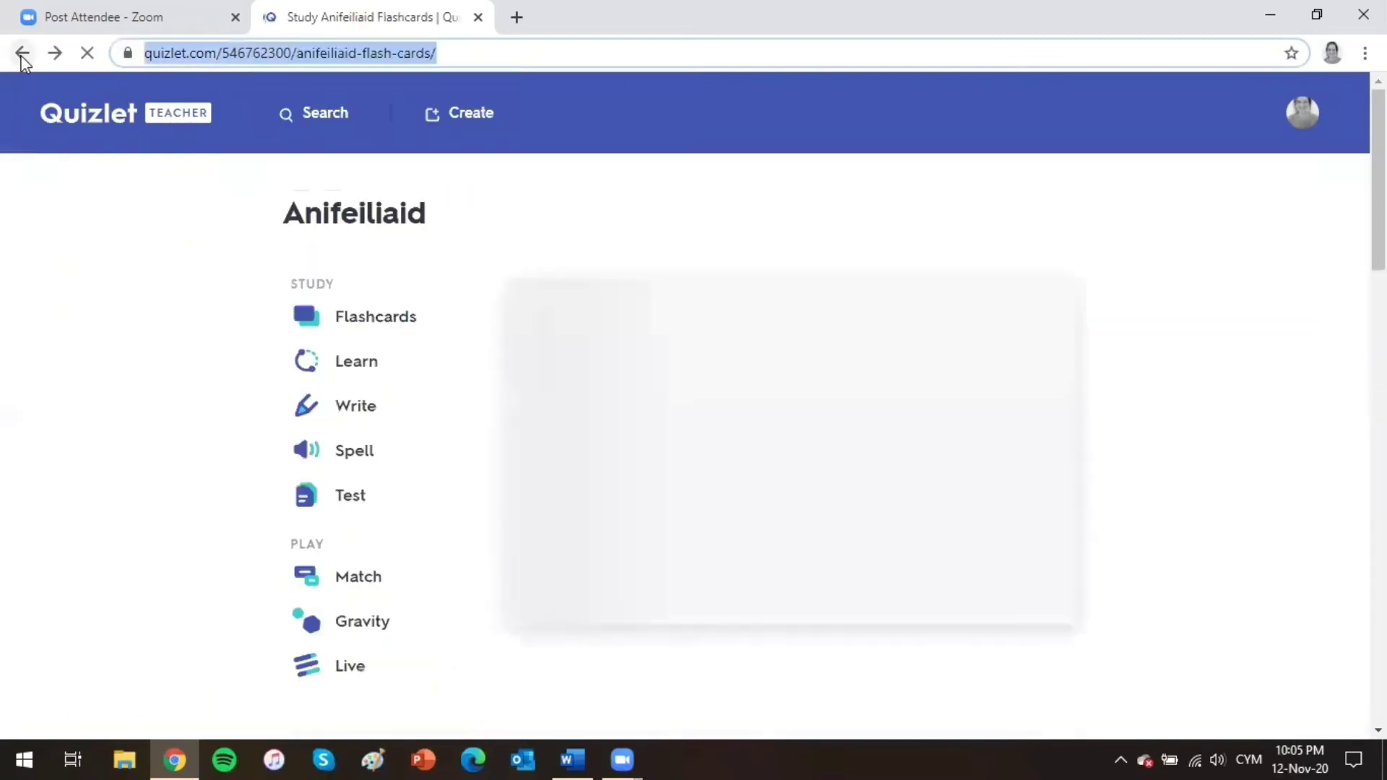
# Step: Play the Match game, pairing "un caballo" with "ceffyl", "un gato" with "cath" and "un perro" with "ci"
pyautogui.scroll(-3, 455, 470)
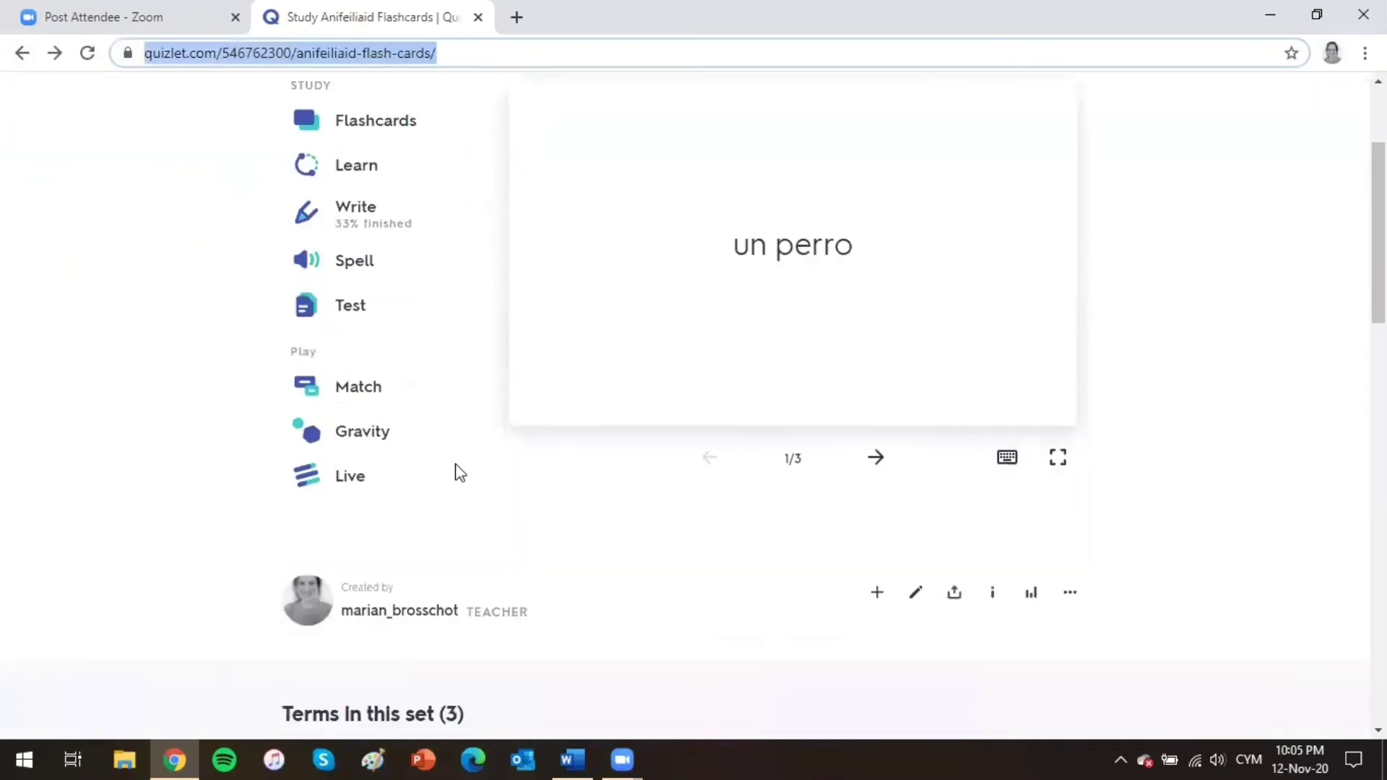
pyautogui.click(371, 387)
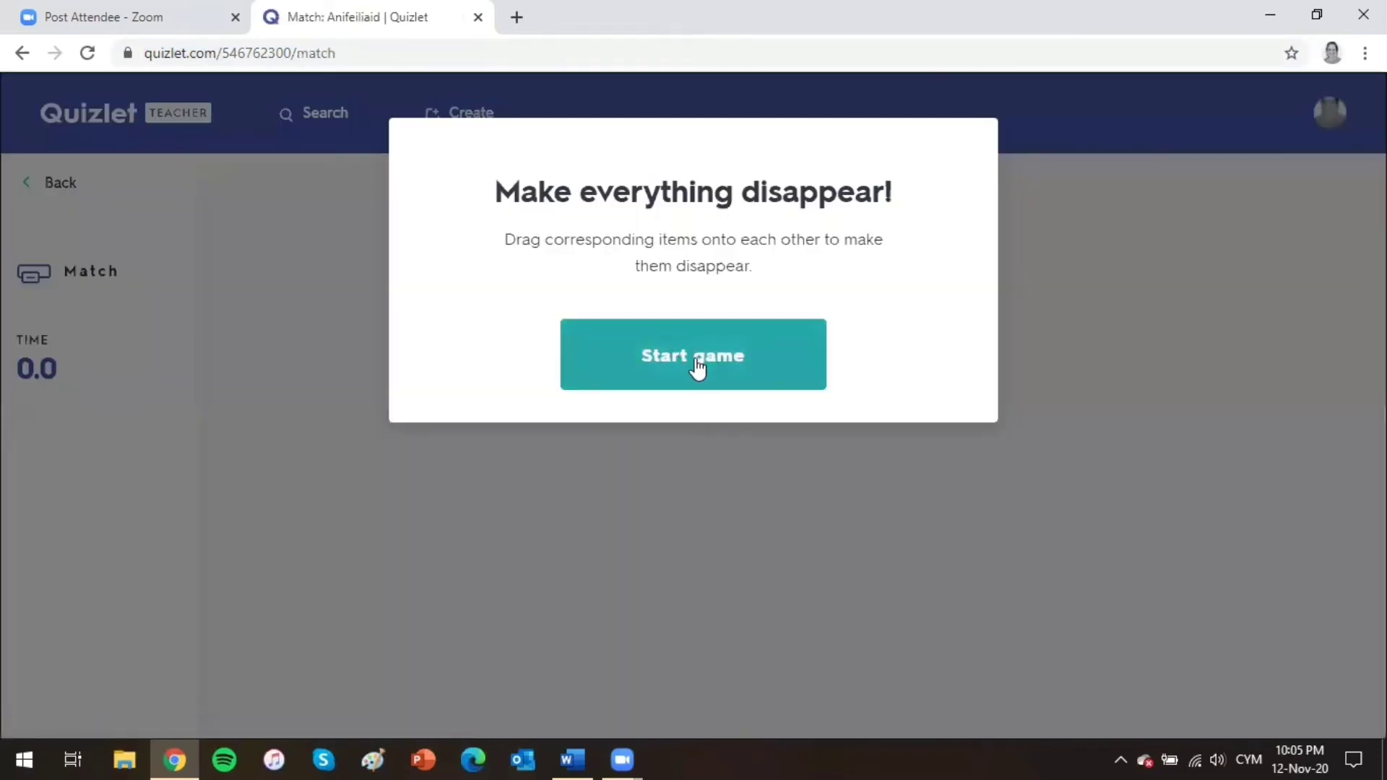
pyautogui.click(697, 368)
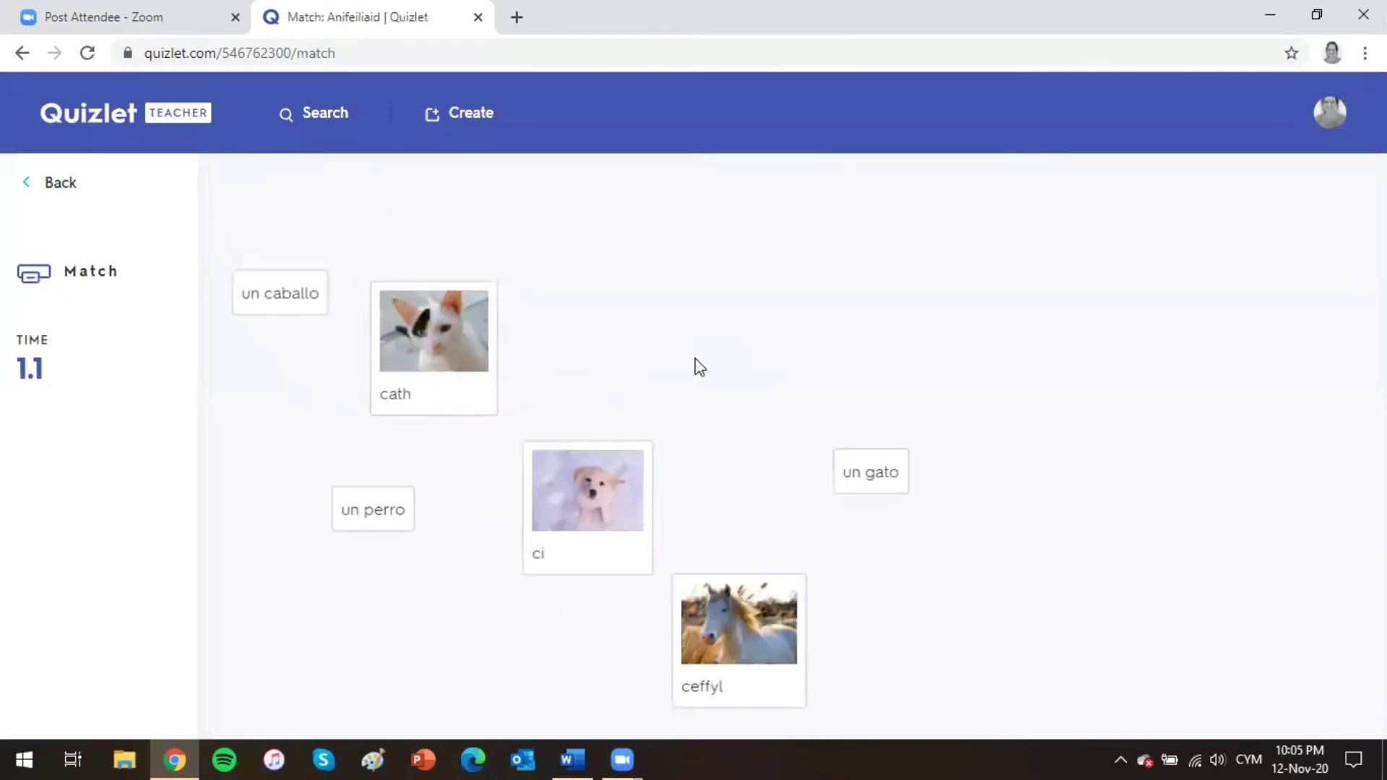
pyautogui.moveTo(301, 292); pyautogui.dragTo(763, 636)
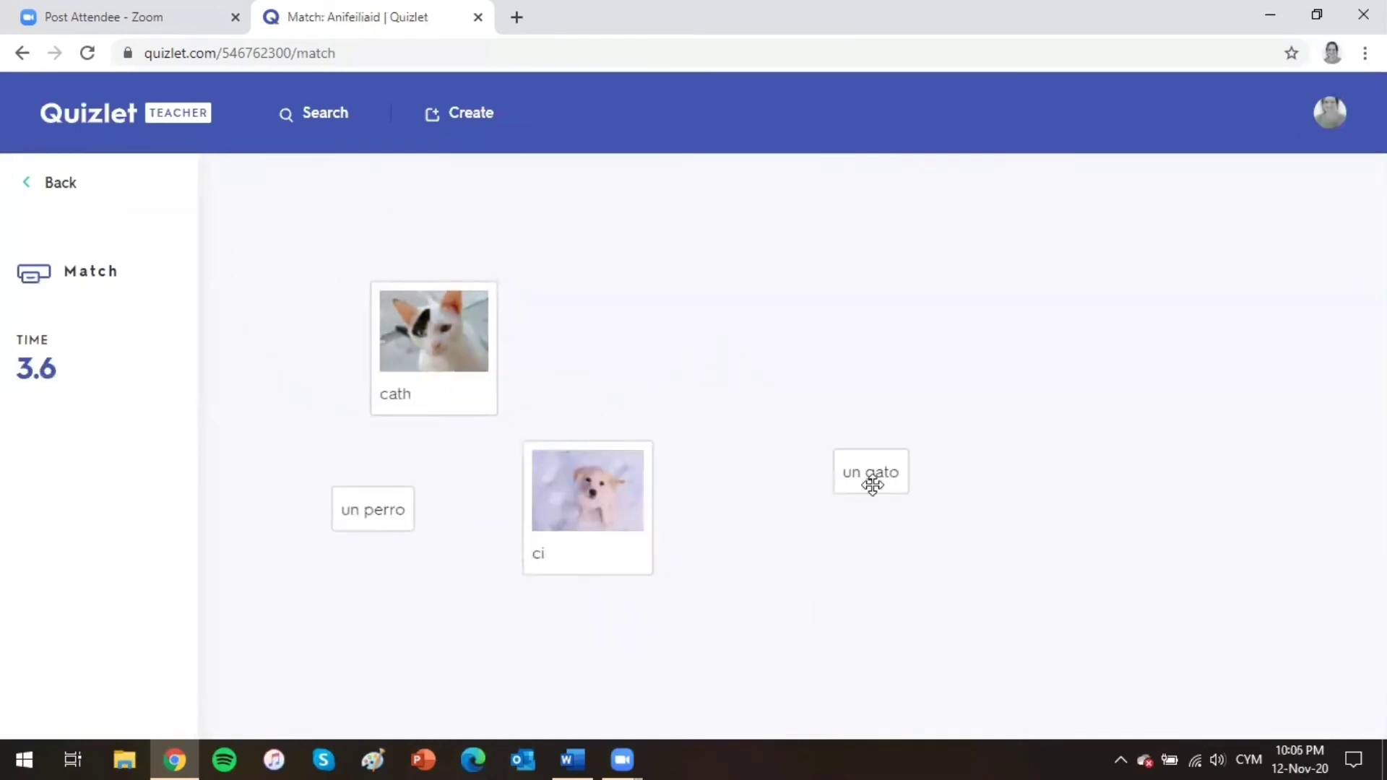
pyautogui.moveTo(870, 479); pyautogui.dragTo(608, 533)
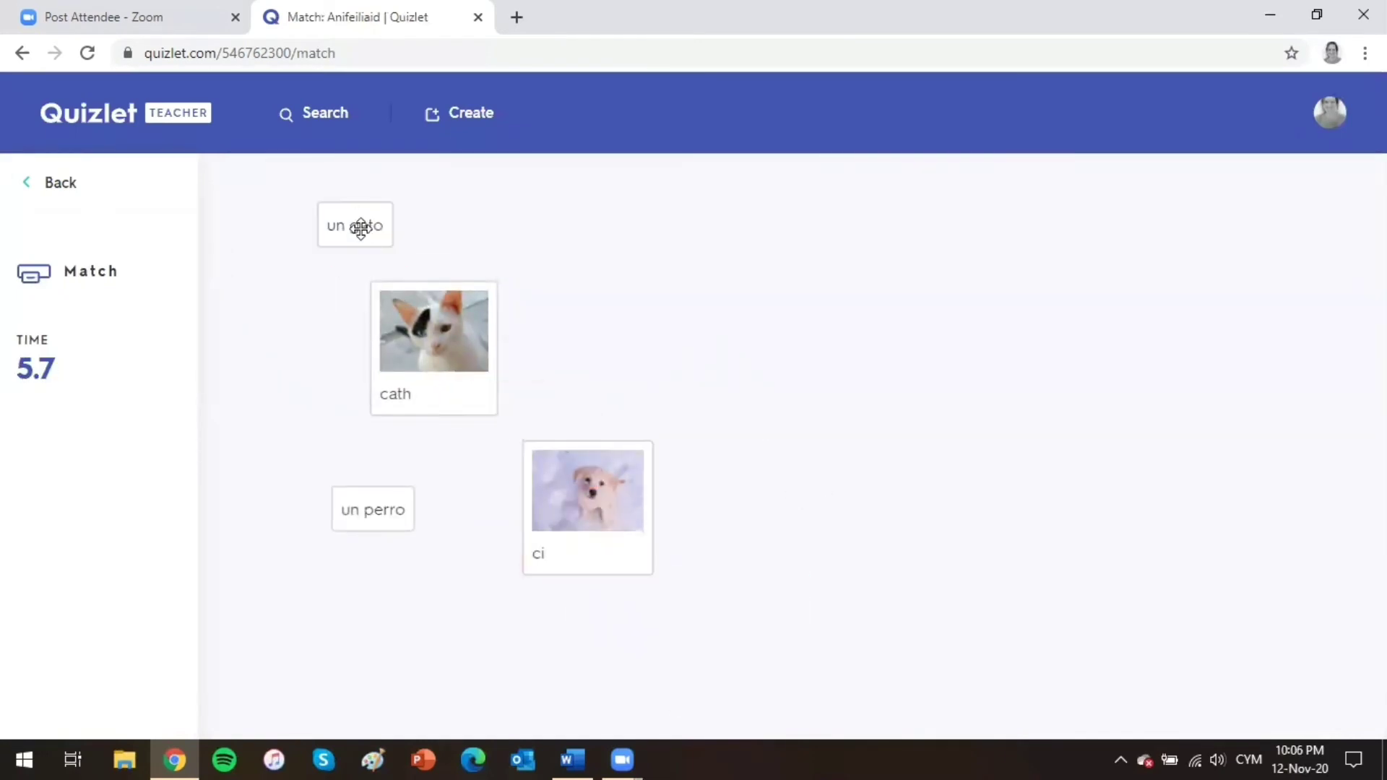
pyautogui.moveTo(359, 226); pyautogui.dragTo(448, 349)
pyautogui.moveTo(381, 493); pyautogui.dragTo(587, 473)
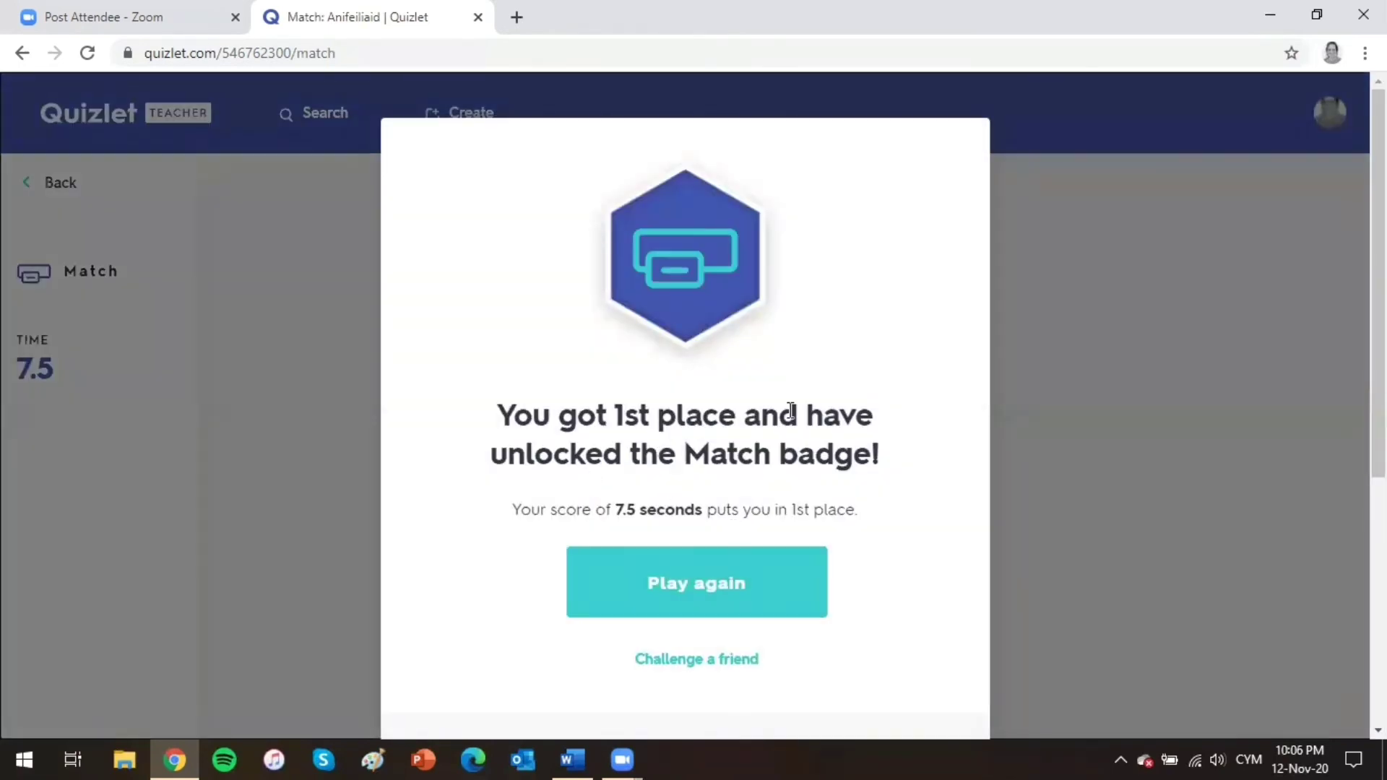
# Step: Start the Gravity game for all terms at medium difficulty, with answers given in Welsh
pyautogui.hotkey('alt', 'Left')
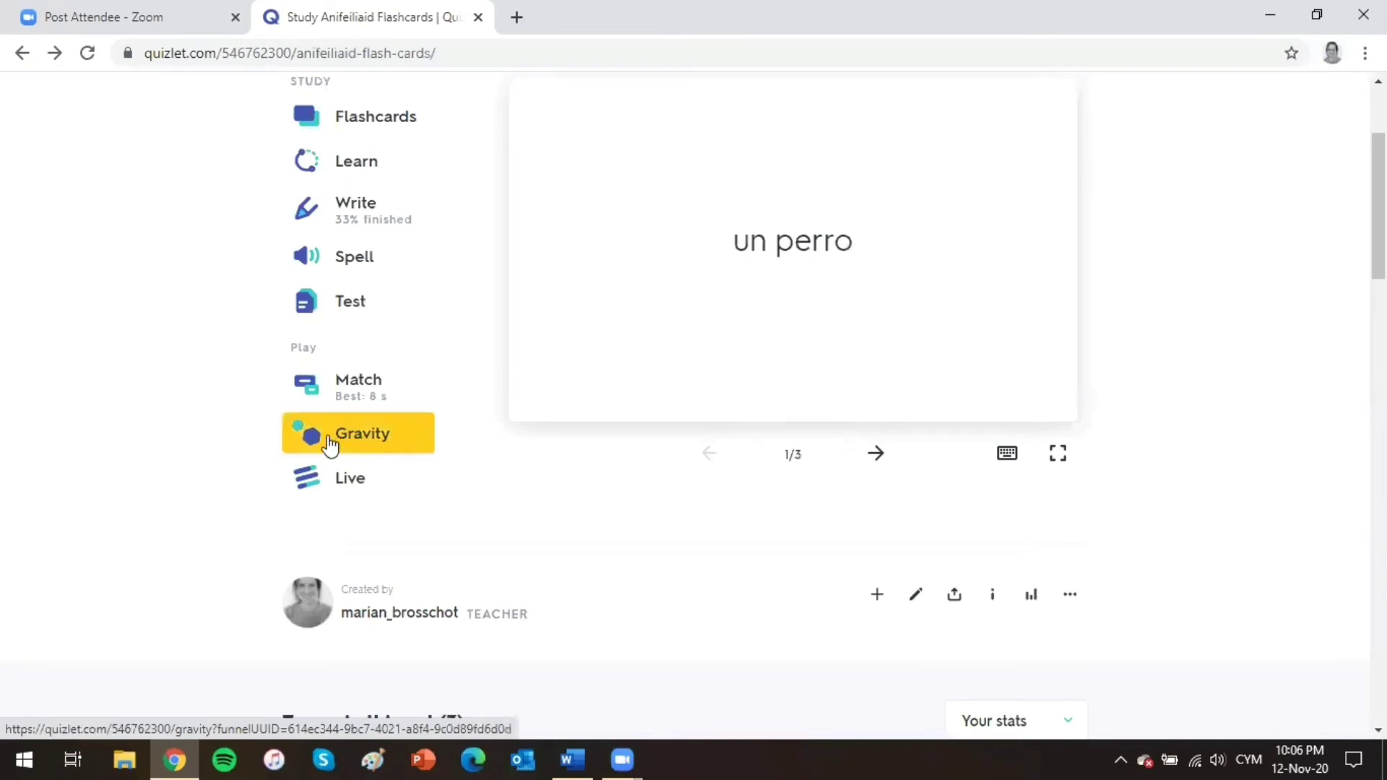
pyautogui.click(330, 445)
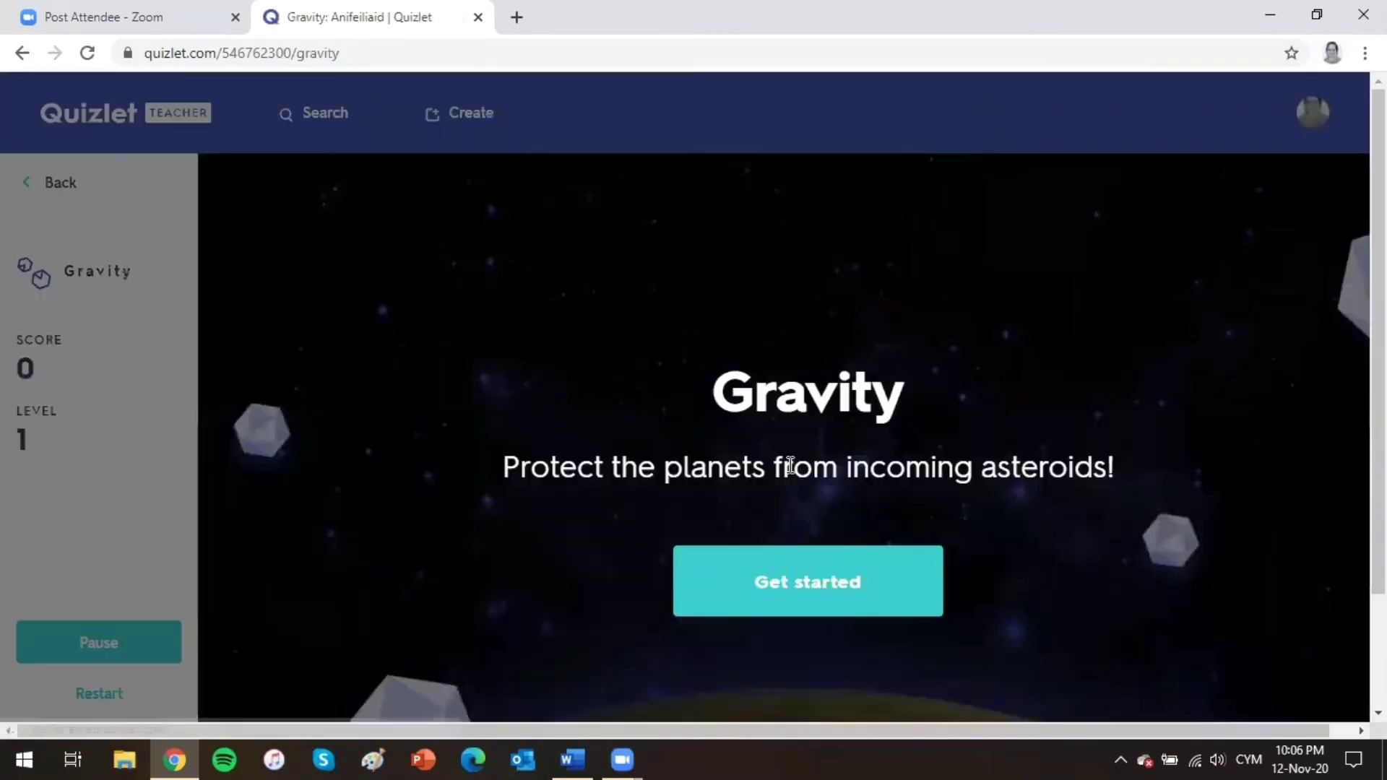
pyautogui.scroll(-1, 790, 465)
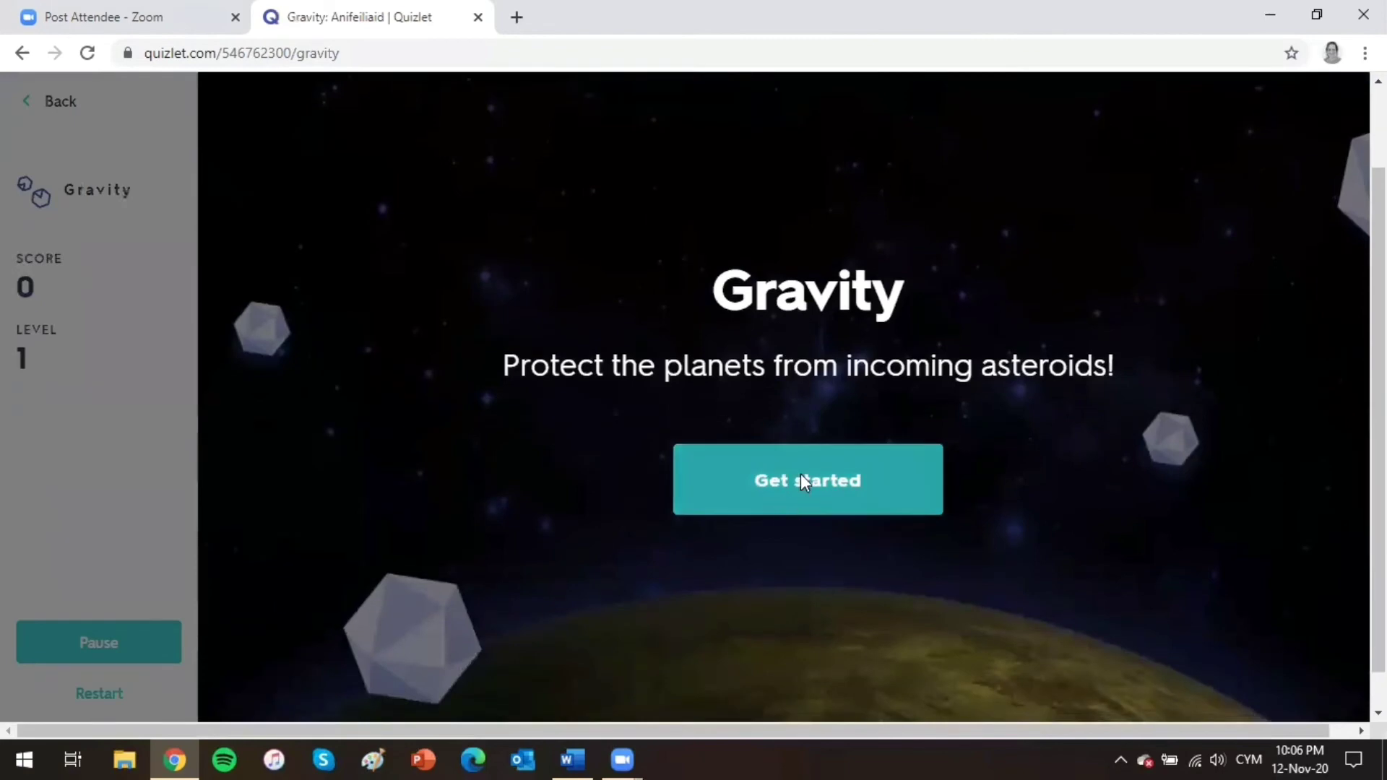
pyautogui.click(800, 474)
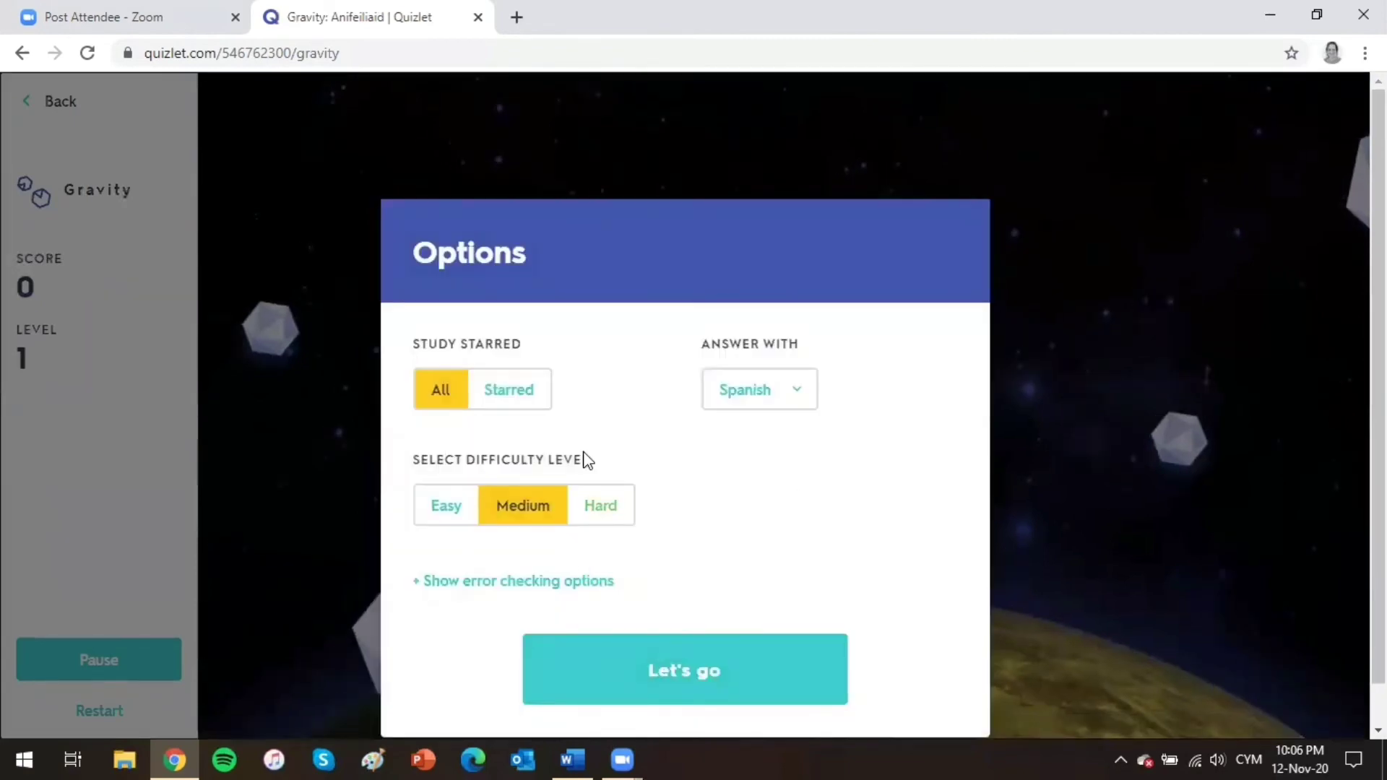
pyautogui.click(786, 403)
pyautogui.click(755, 438)
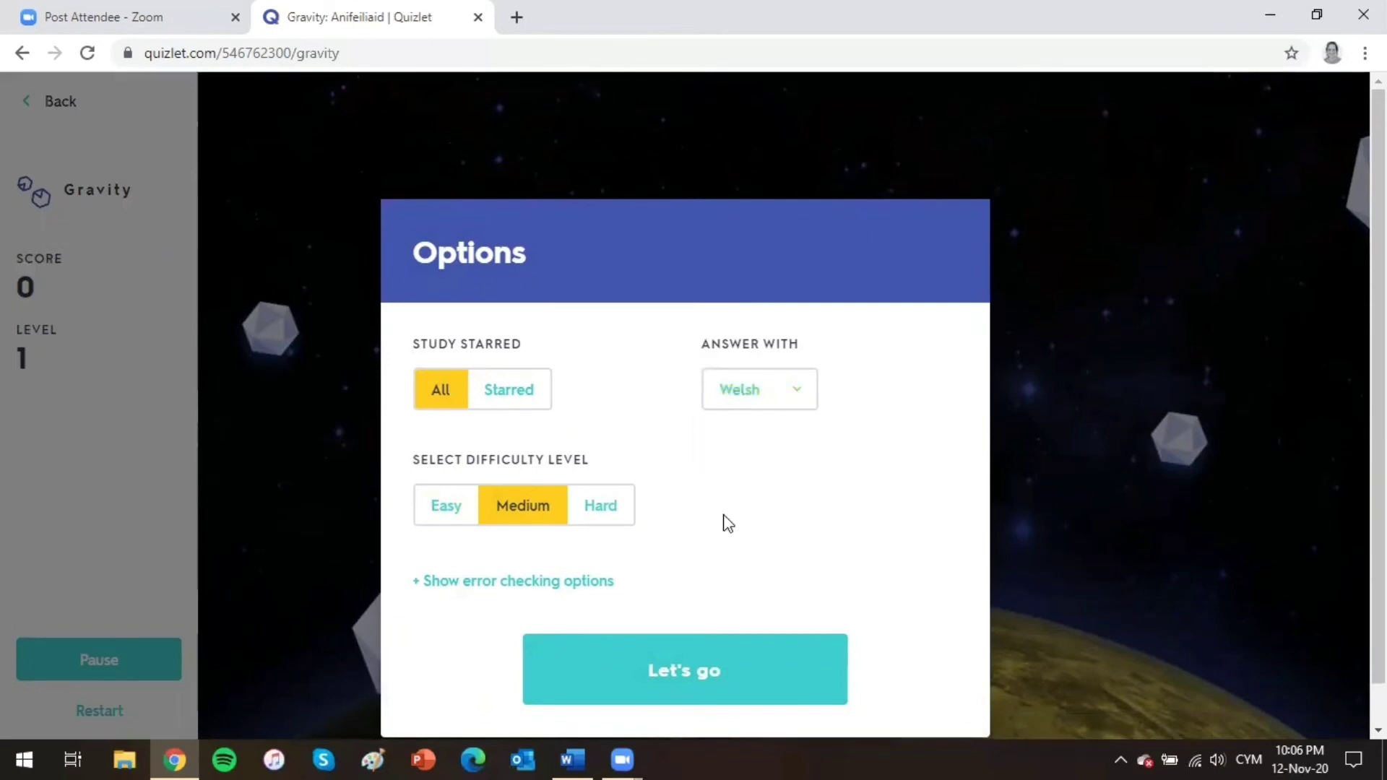
pyautogui.click(666, 689)
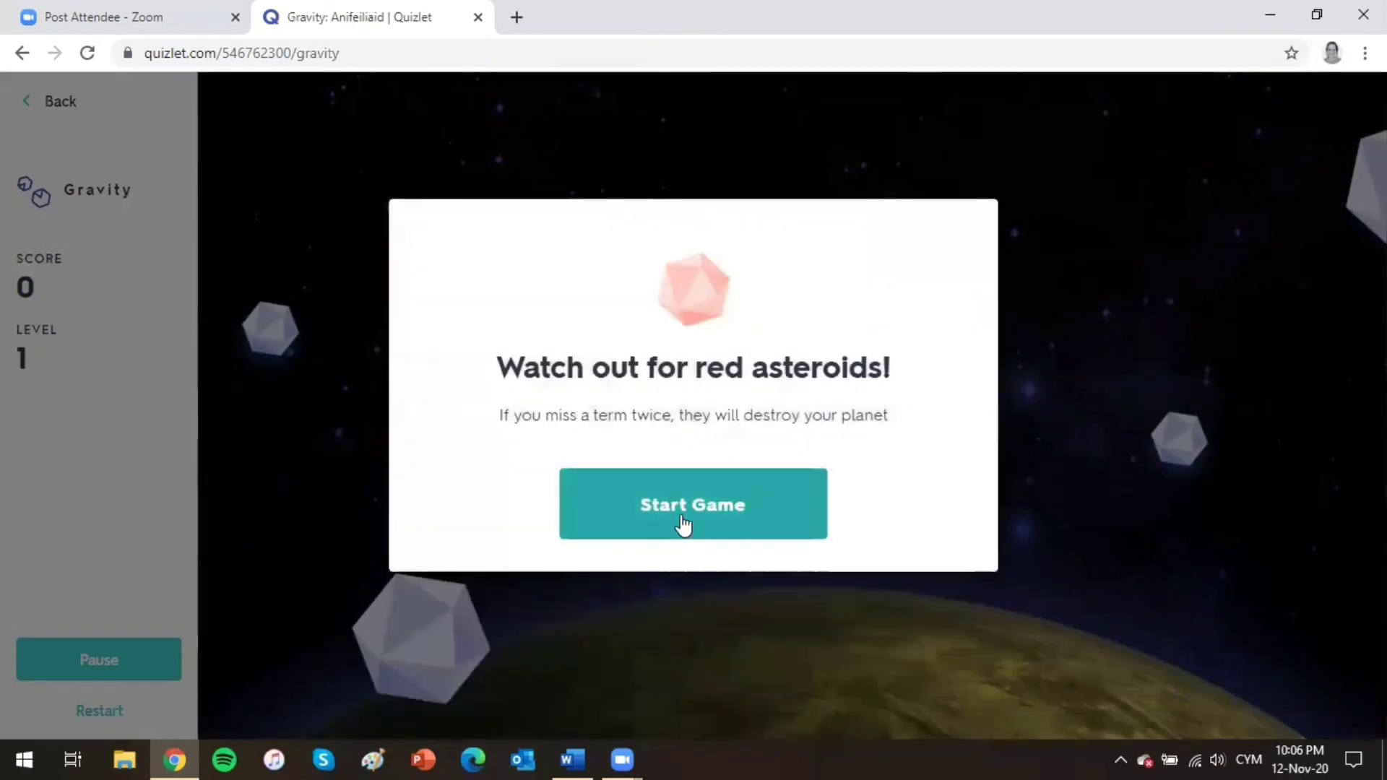
pyautogui.click(683, 525)
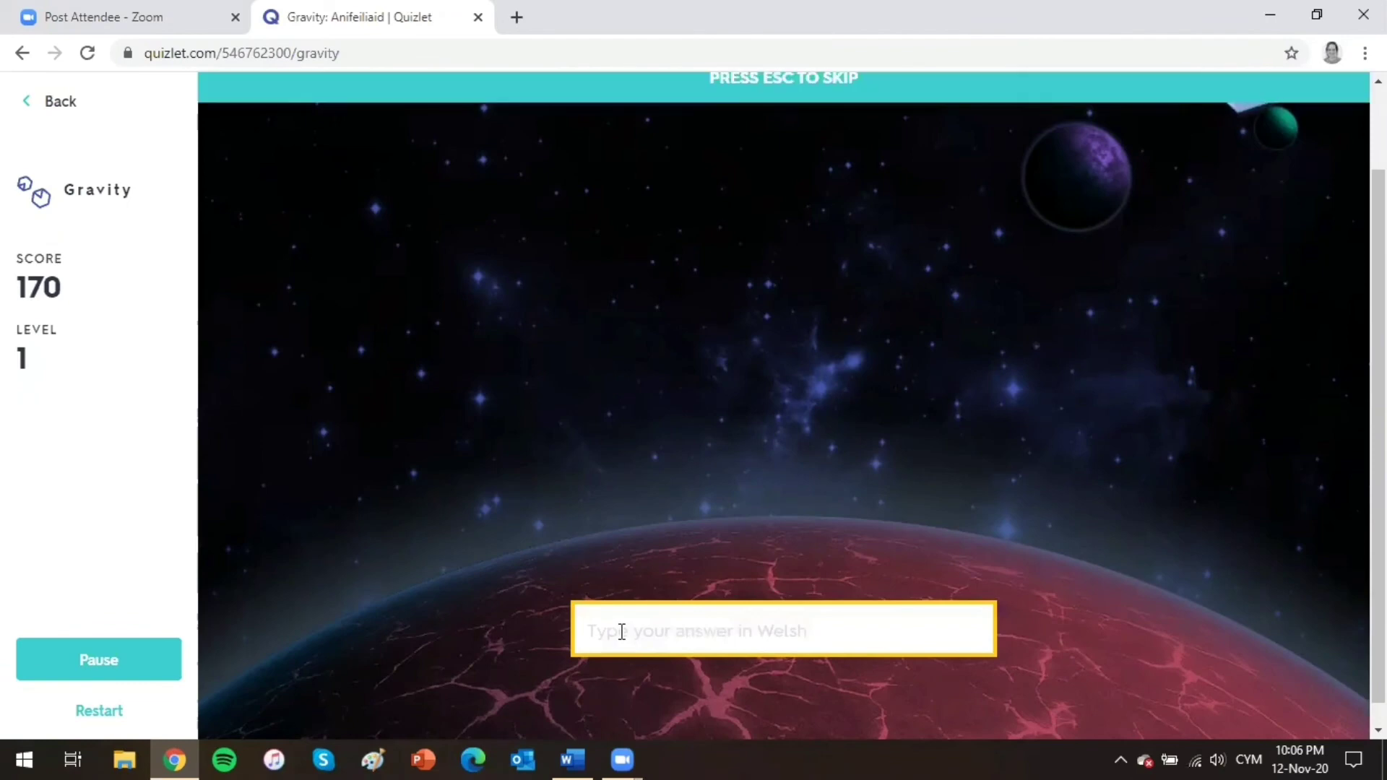
# Step: Play Gravity, answering "ceffyl" for "un caballo" and "cath" for "un gato"
pyautogui.write('ce')
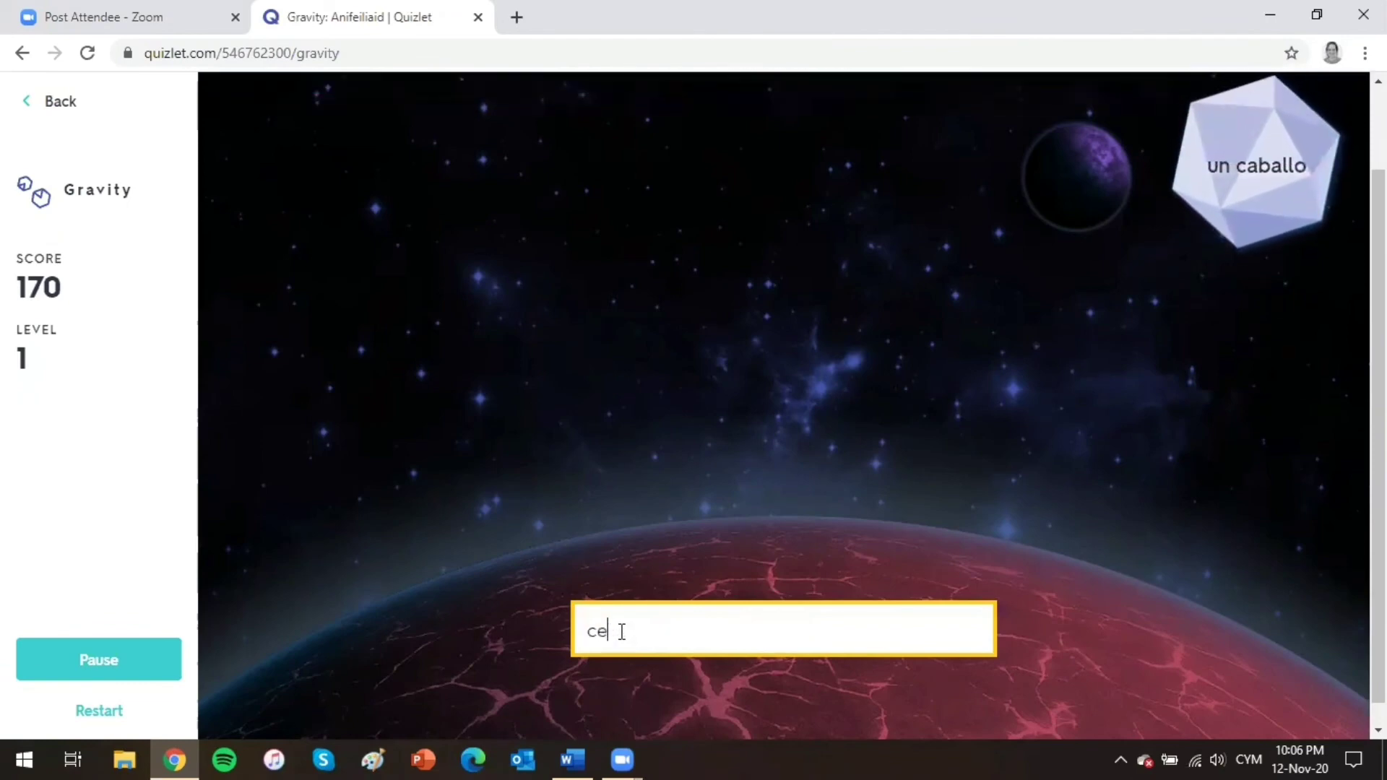
pyautogui.write('ffyl')
pyautogui.press('Return')
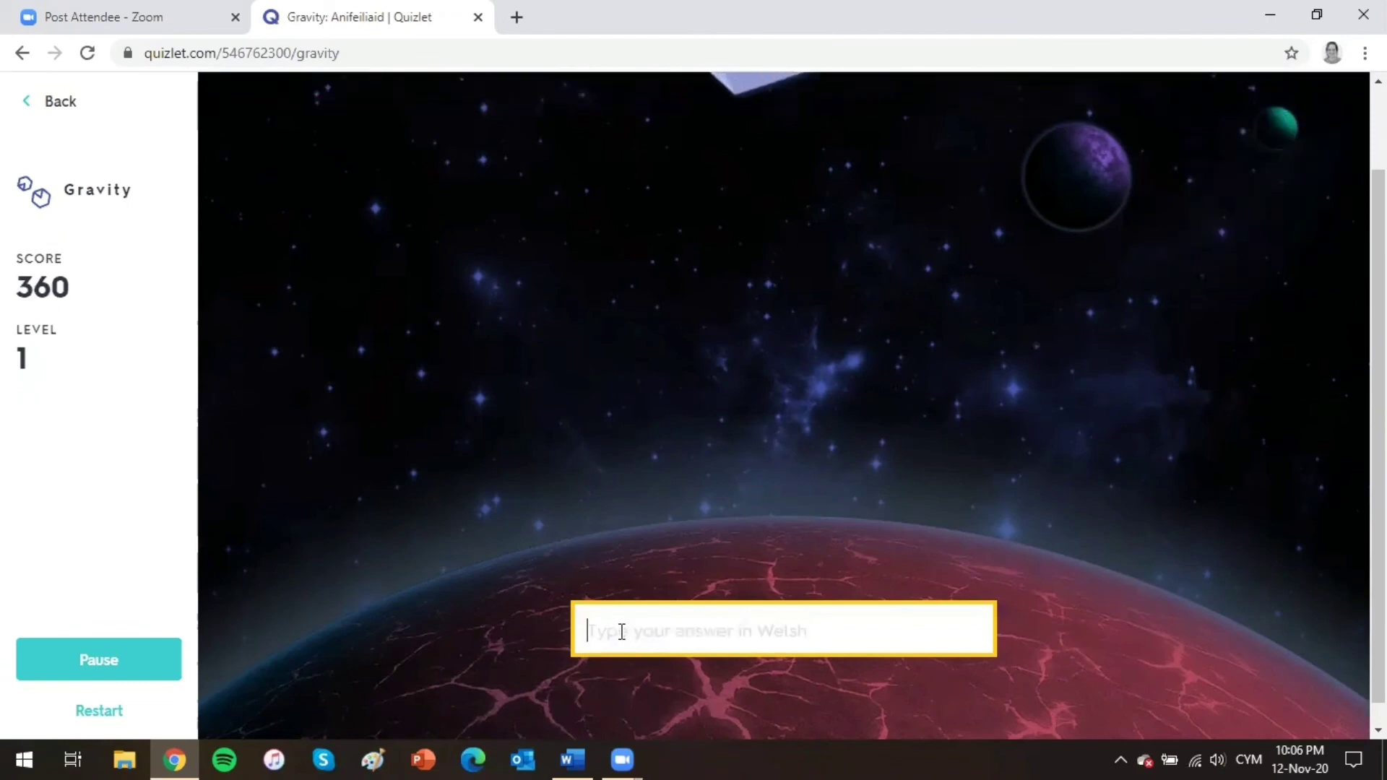
pyautogui.write('ci')
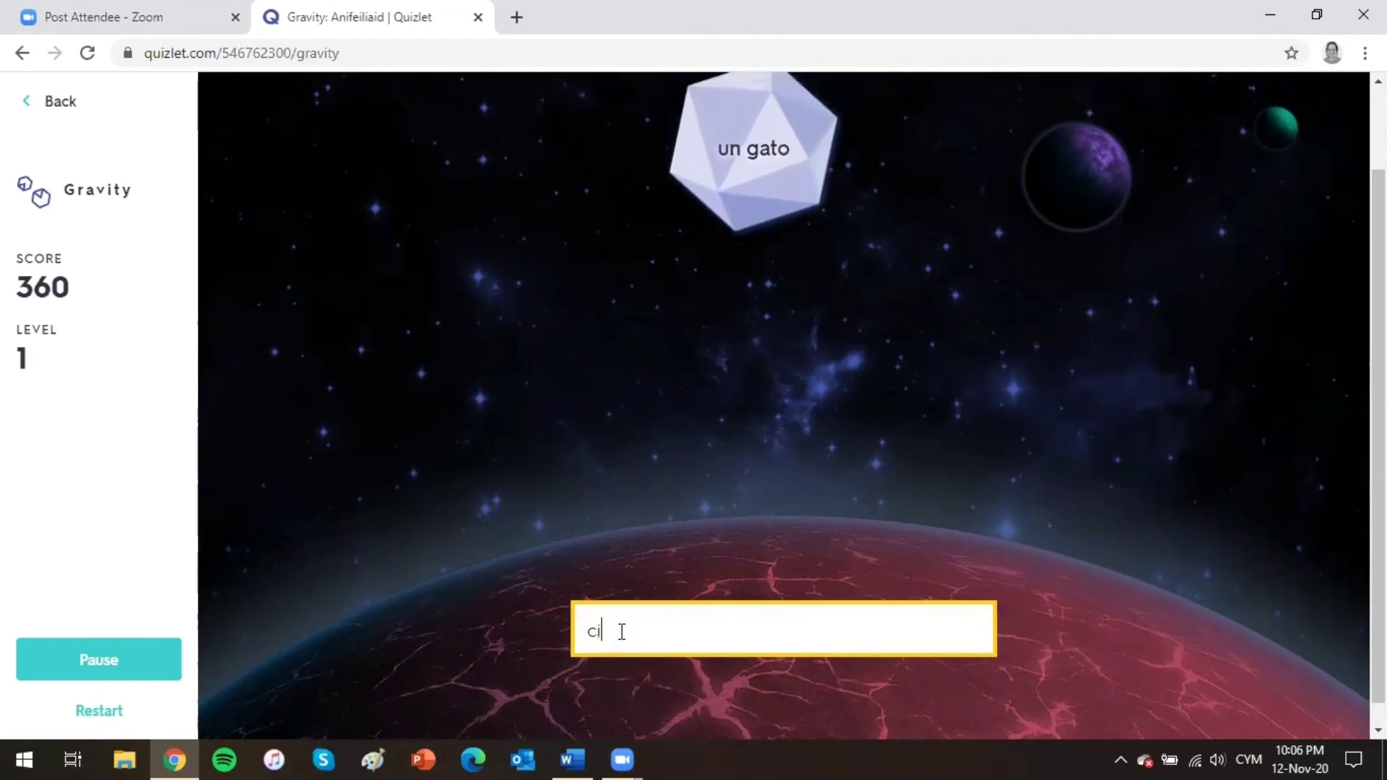
pyautogui.press('BackSpace')
pyautogui.press('BackSpace')
pyautogui.write('ci')
pyautogui.press('BackSpace')
pyautogui.press('BackSpace')
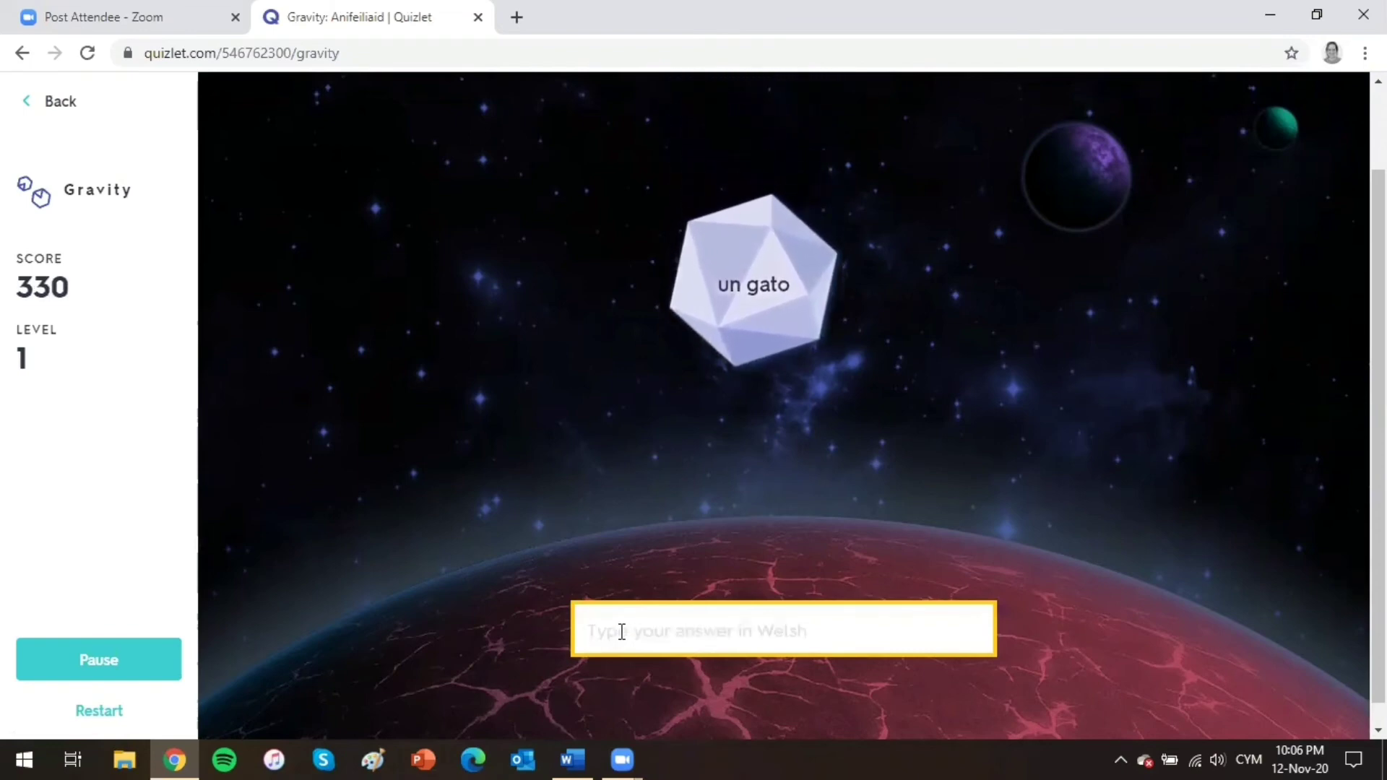
pyautogui.write('cath')
pyautogui.press('Return')
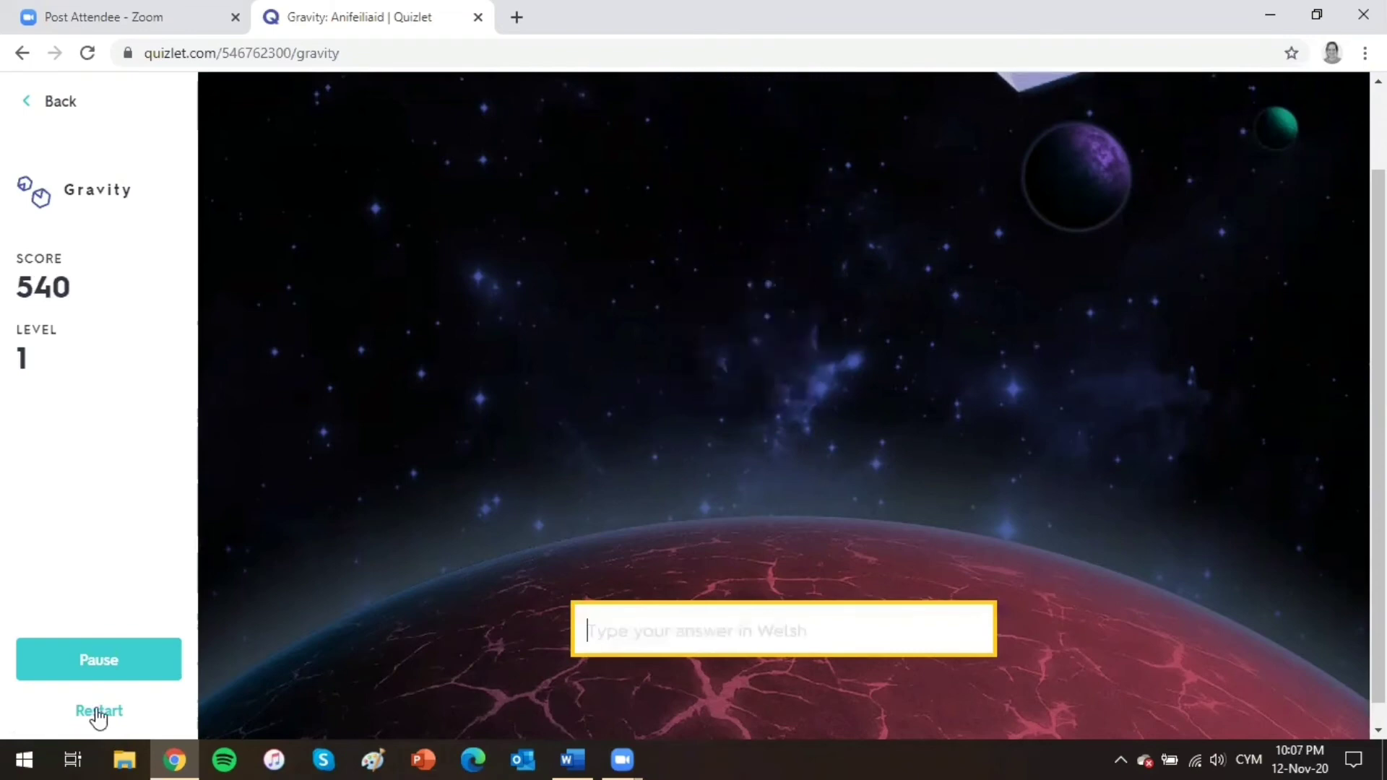
# Step: Leave the Gravity game and open the Anifeiliaid study set for editing
pyautogui.click(99, 660)
pyautogui.click(54, 101)
pyautogui.scroll(-2, 1002, 234)
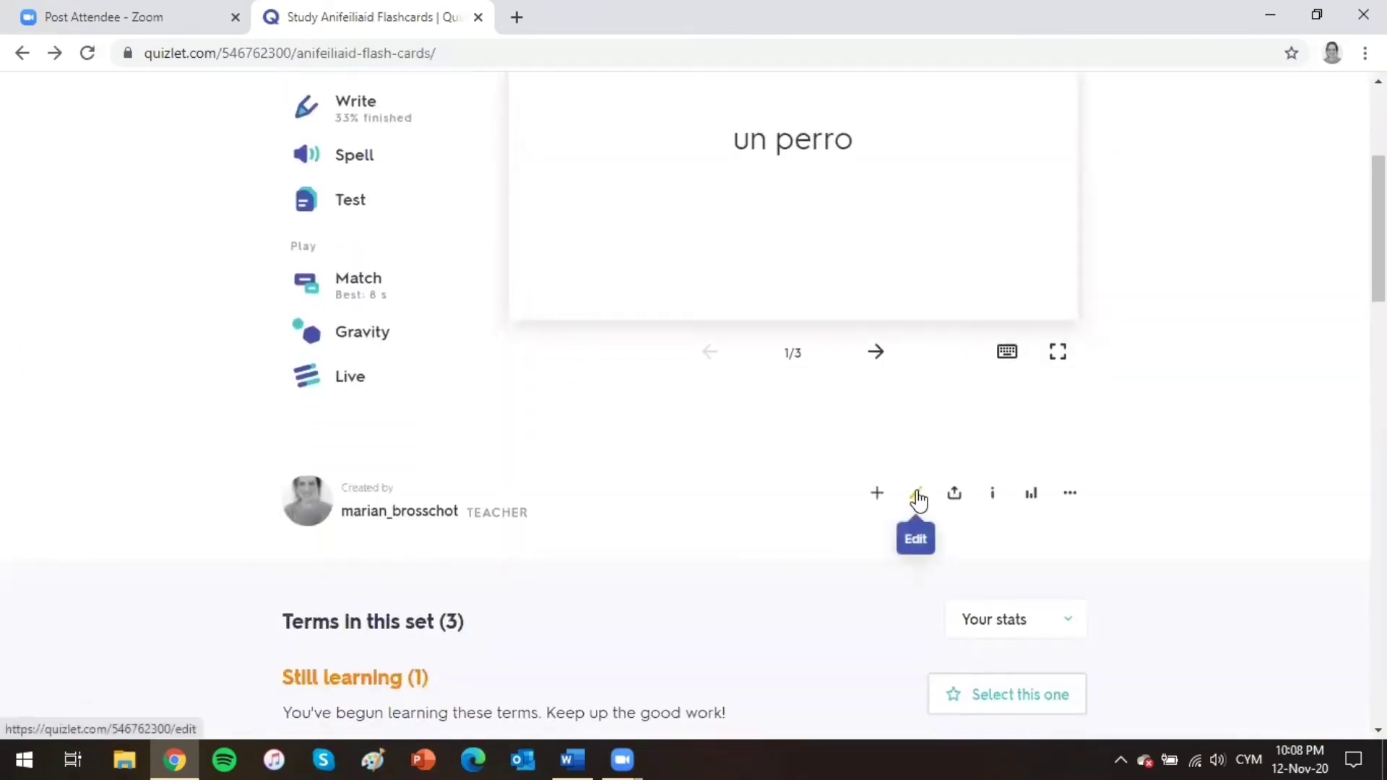
pyautogui.click(916, 494)
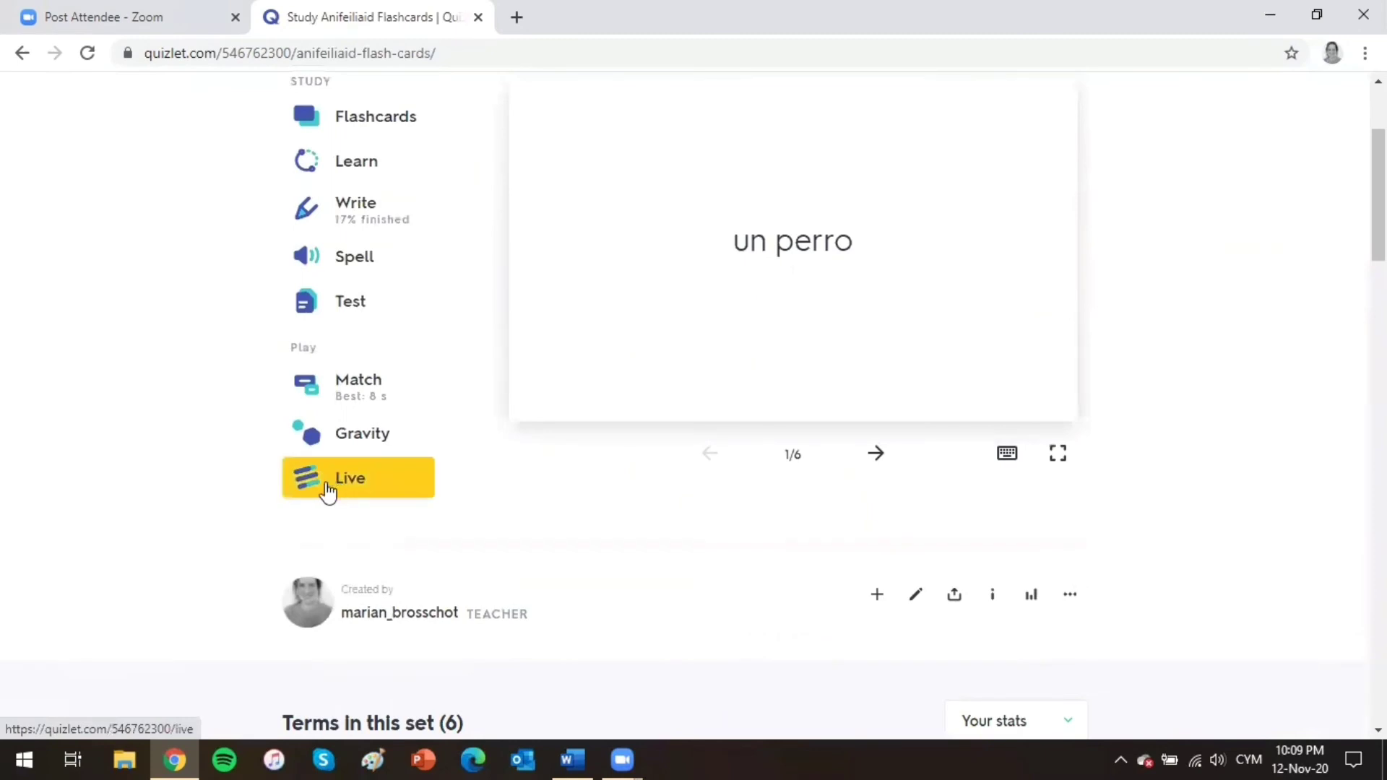
# Step: Set up a Quizlet Live game from the set and highlight its join address and game code, with the sound muted
pyautogui.click(328, 494)
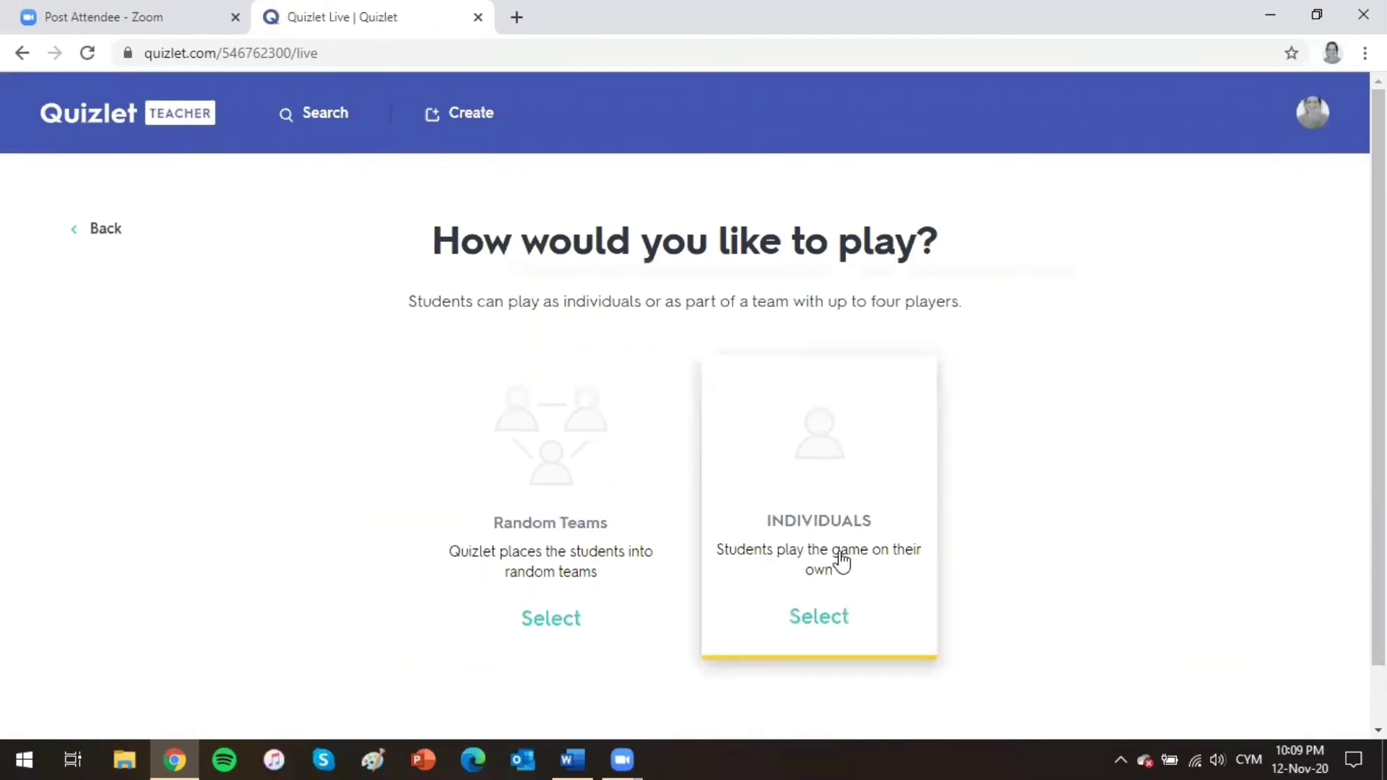
pyautogui.click(890, 458)
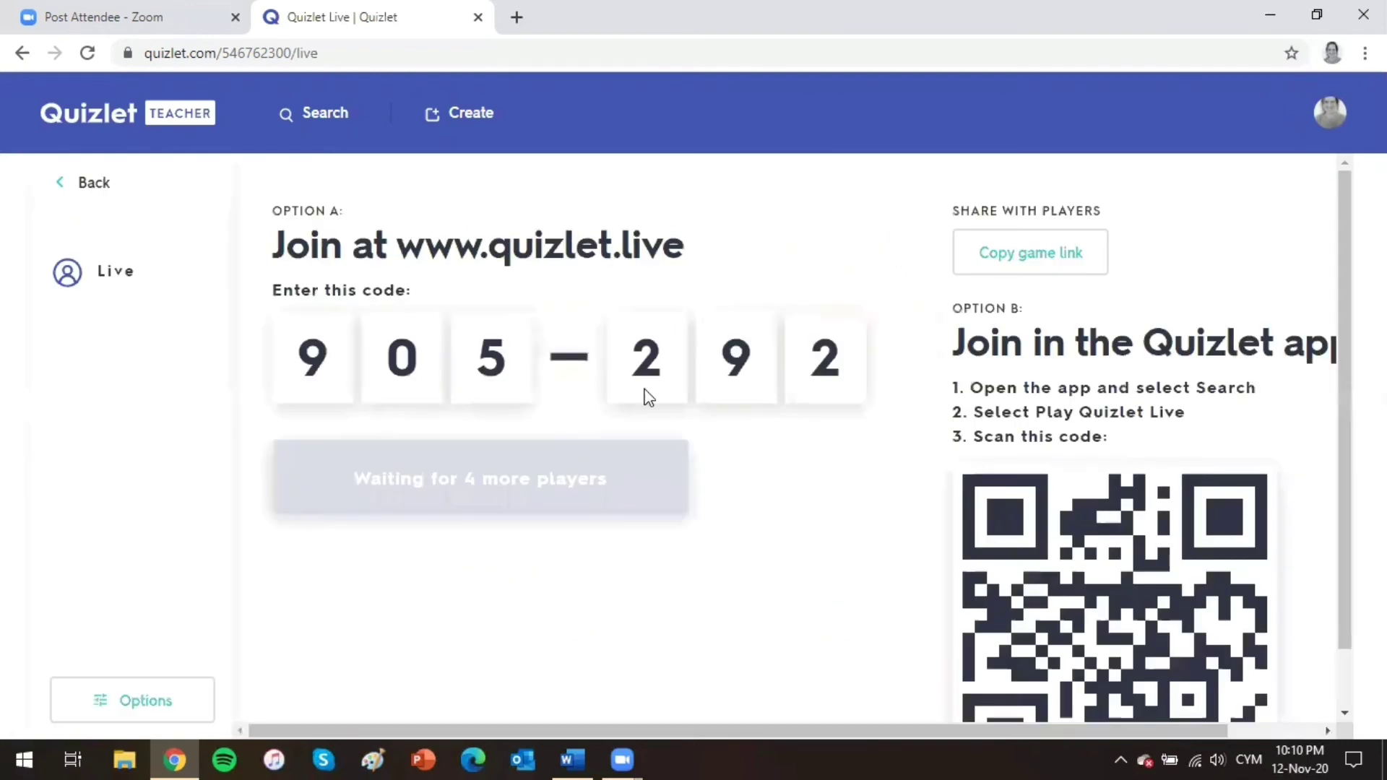
pyautogui.moveTo(412, 254); pyautogui.dragTo(685, 237)
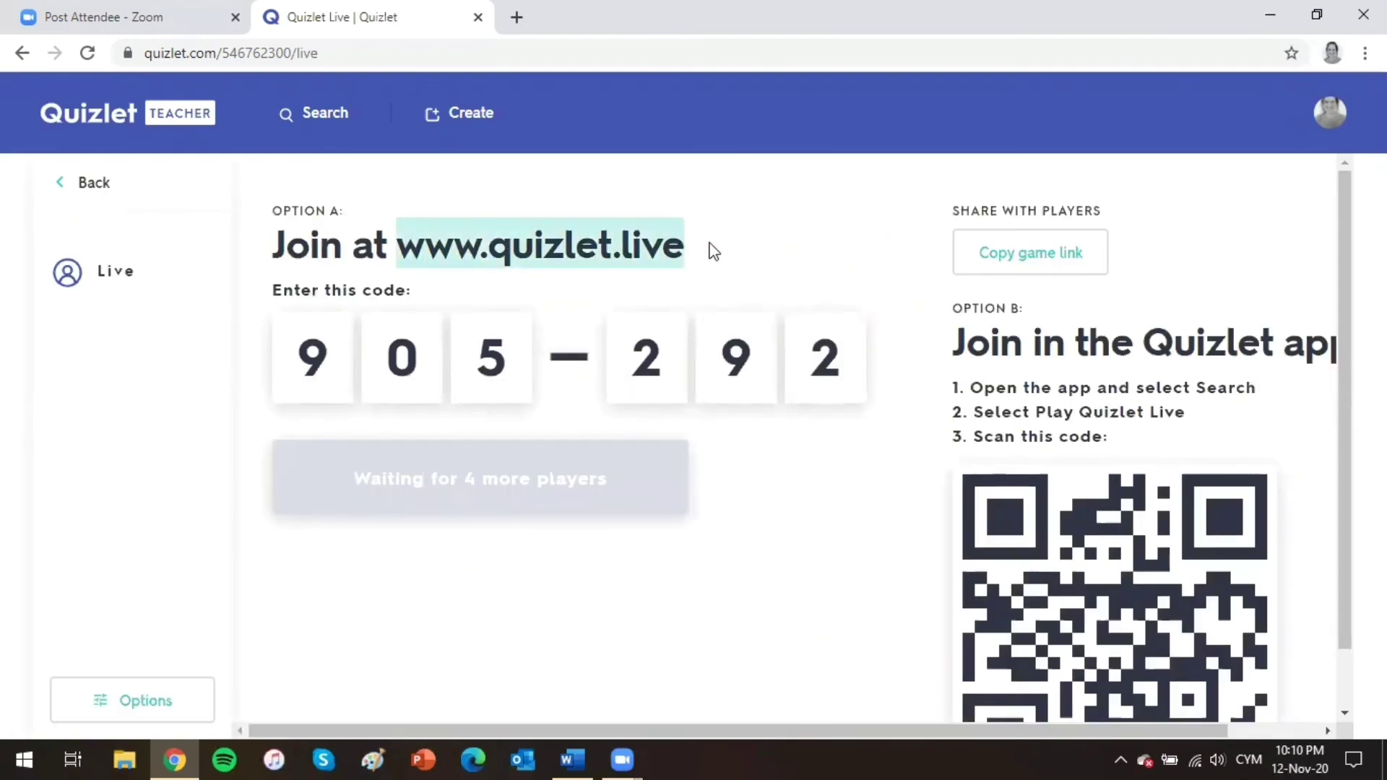
pyautogui.moveTo(293, 334); pyautogui.dragTo(815, 372)
pyautogui.press('XF86AudioLowerVolume')
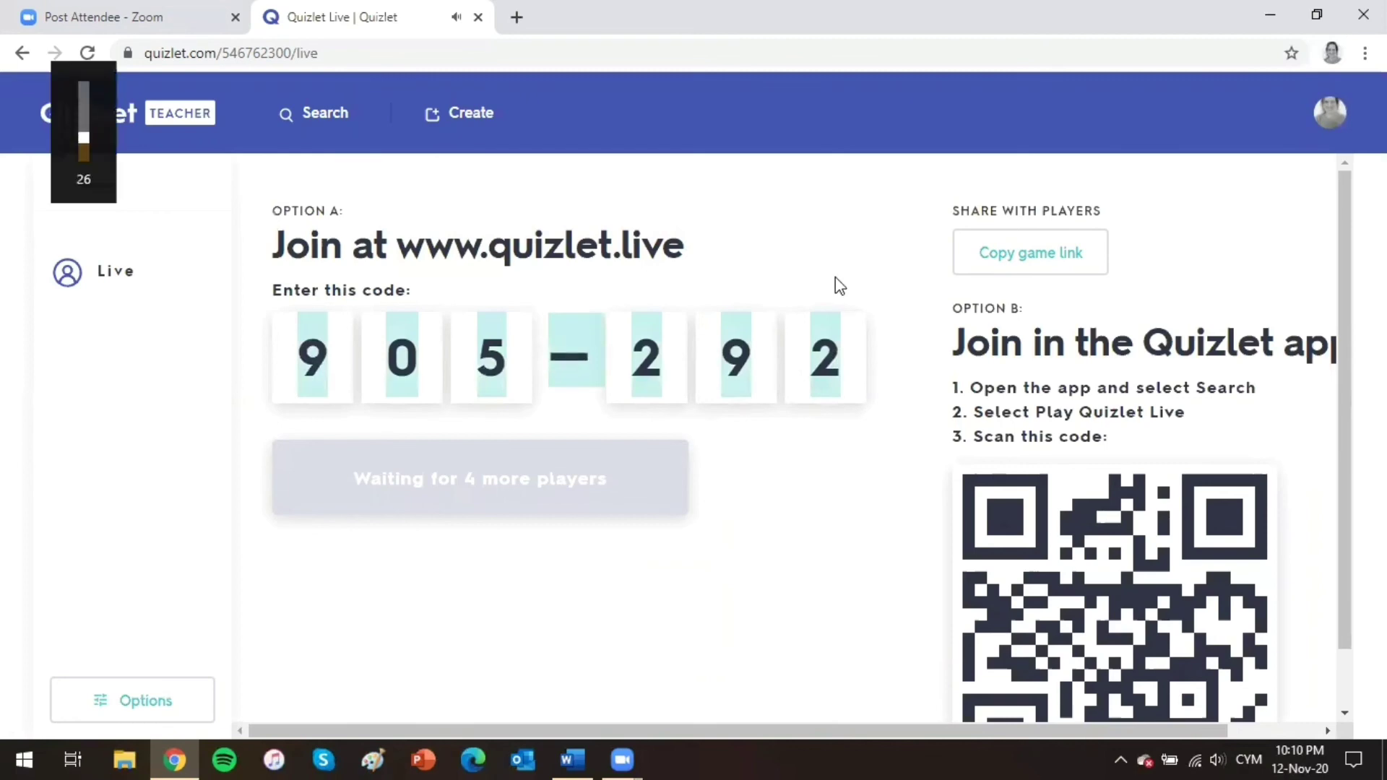
pyautogui.press('XF86AudioMute')
pyautogui.click(834, 256)
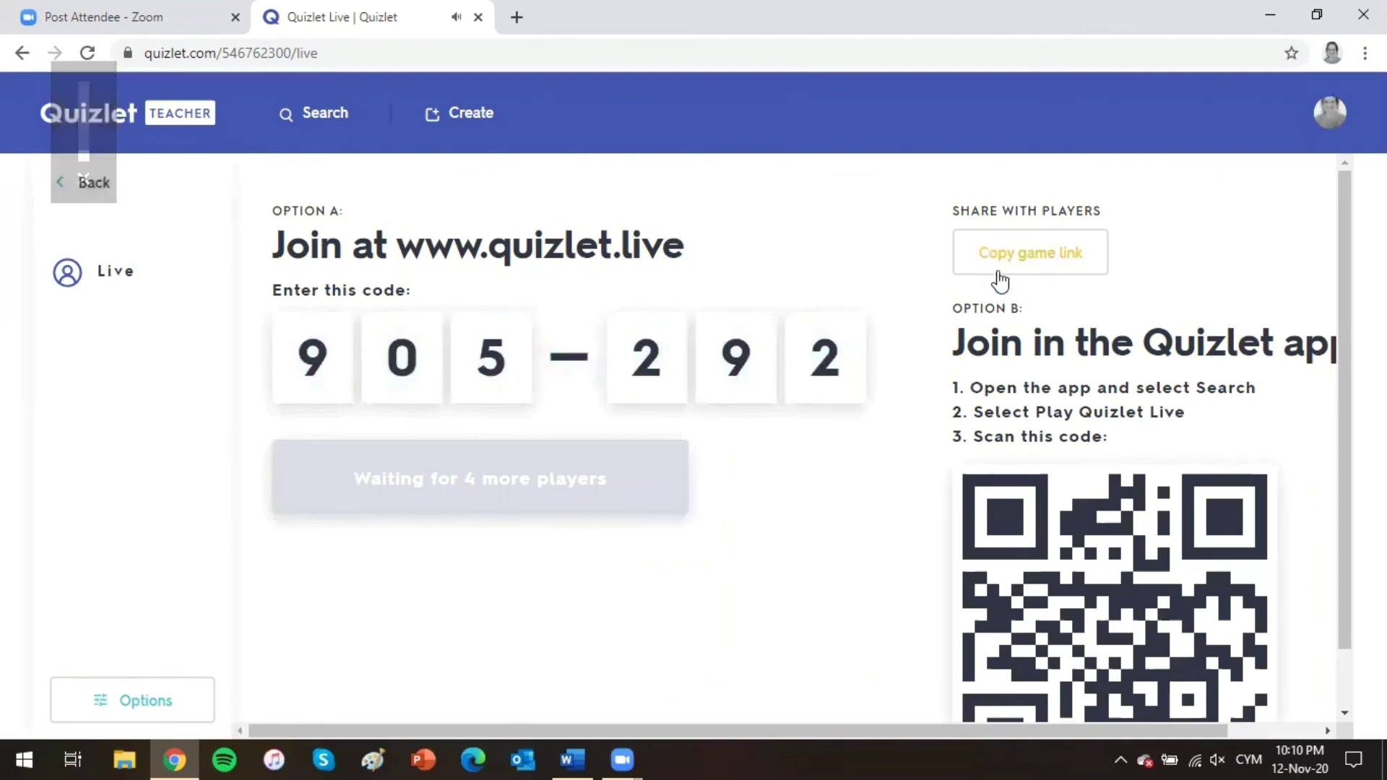
# Step: Leave the Live game lobby and go to the Quizlet home page
pyautogui.click(98, 183)
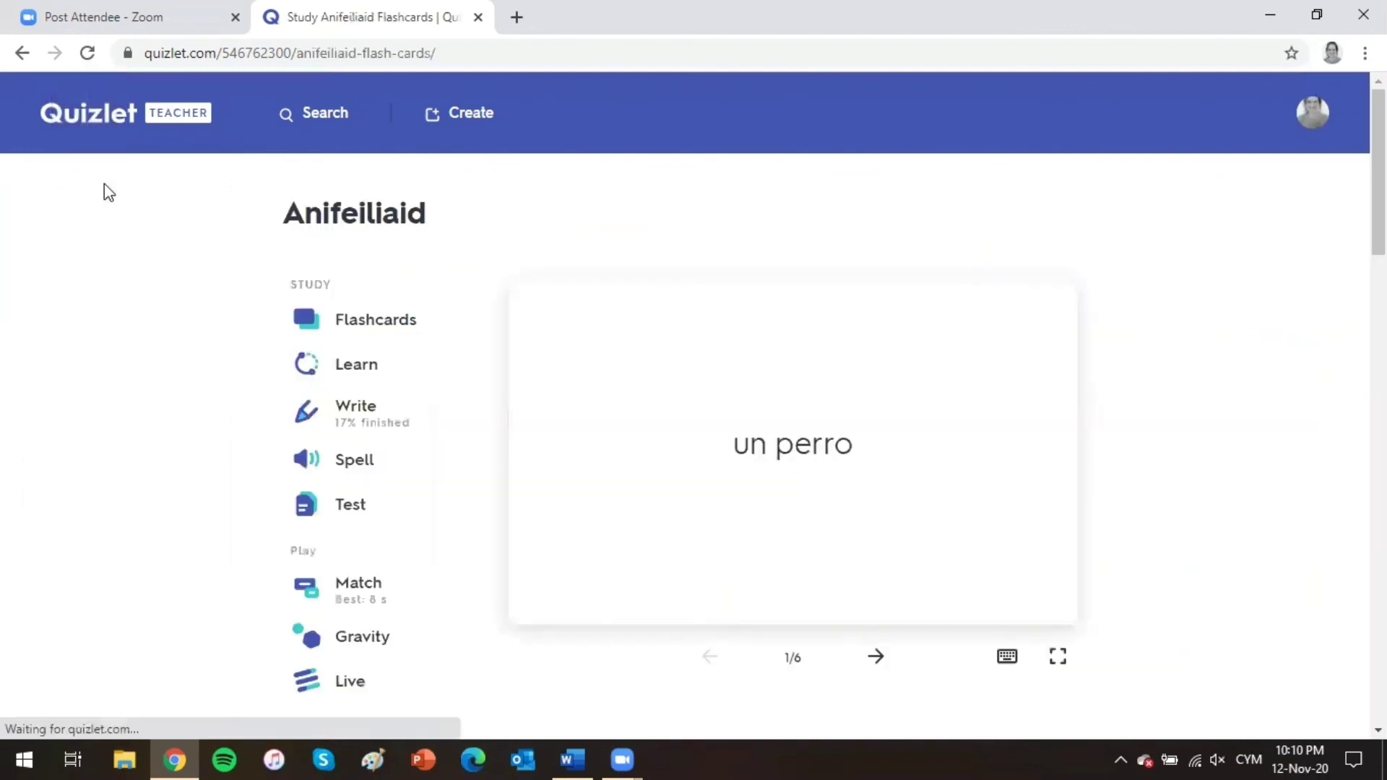
pyautogui.click(101, 130)
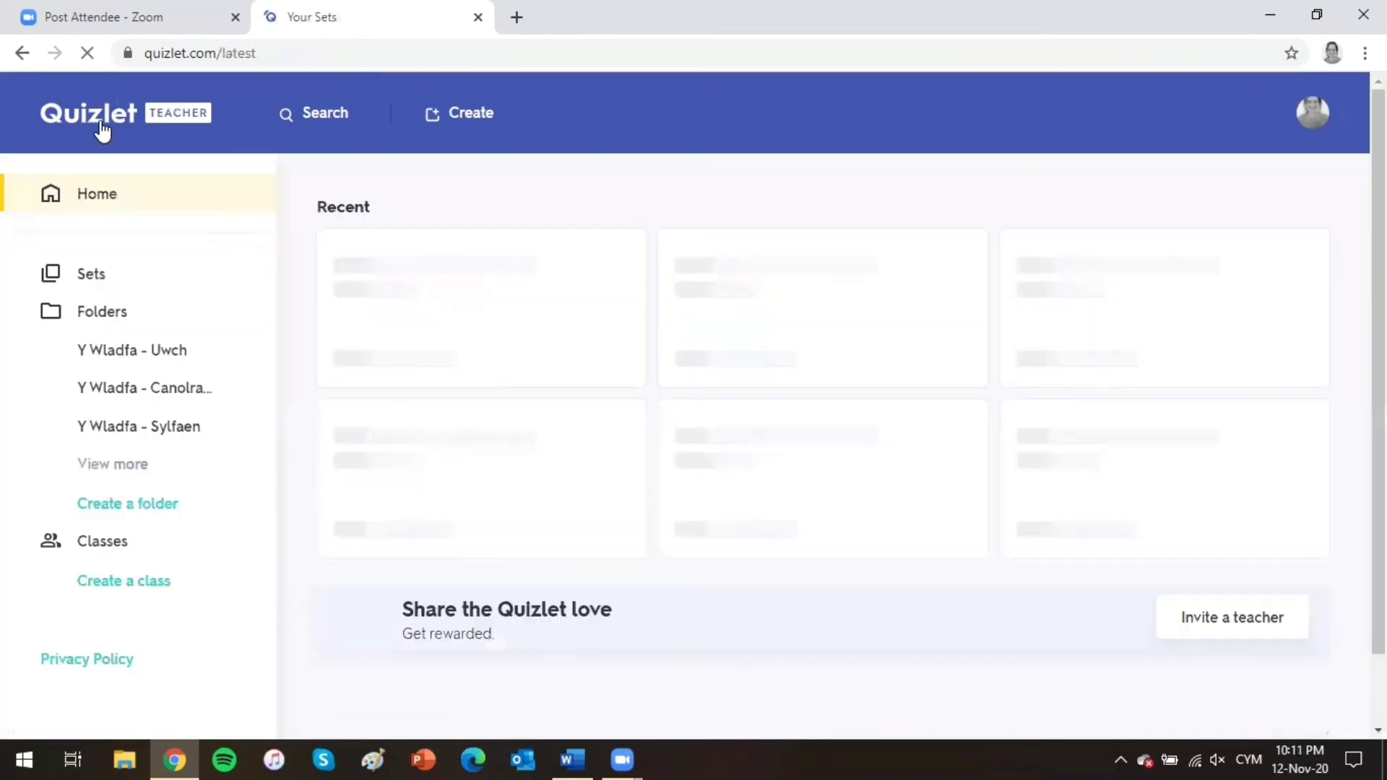